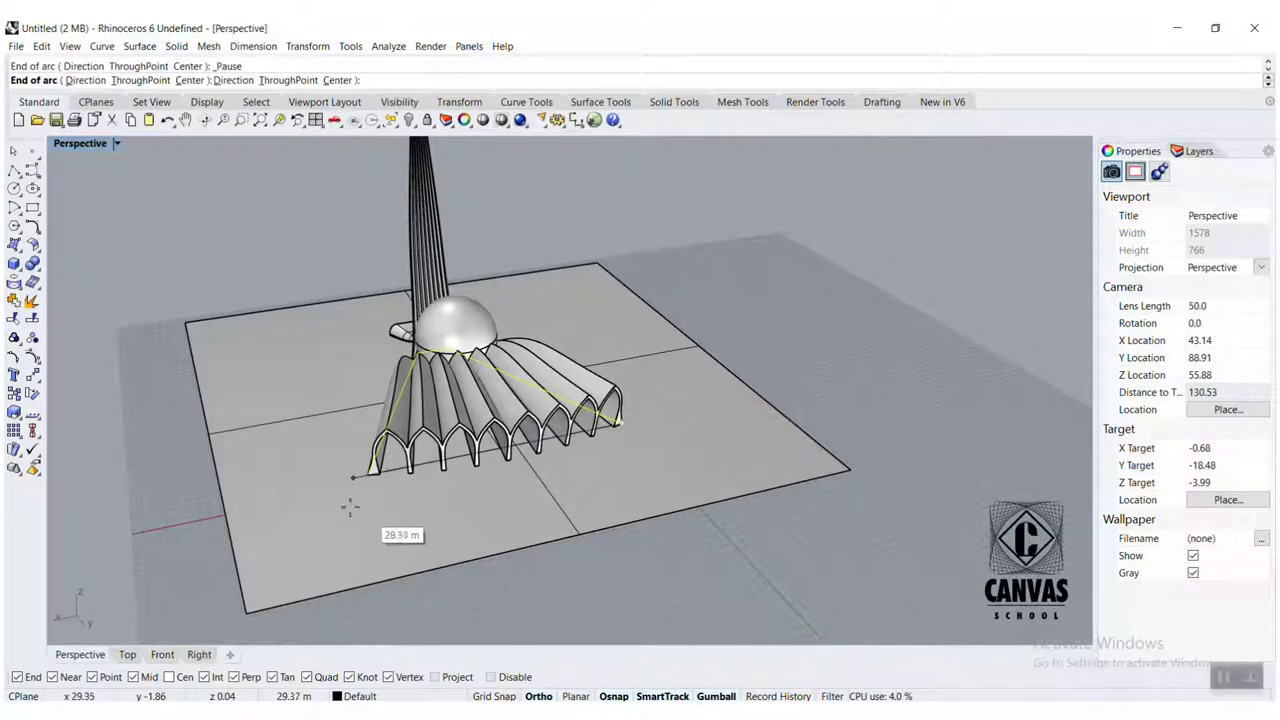
Step: Draw an arc bowing outward that links the two side curves across the open front of the ribbed canopy
click(370, 480)
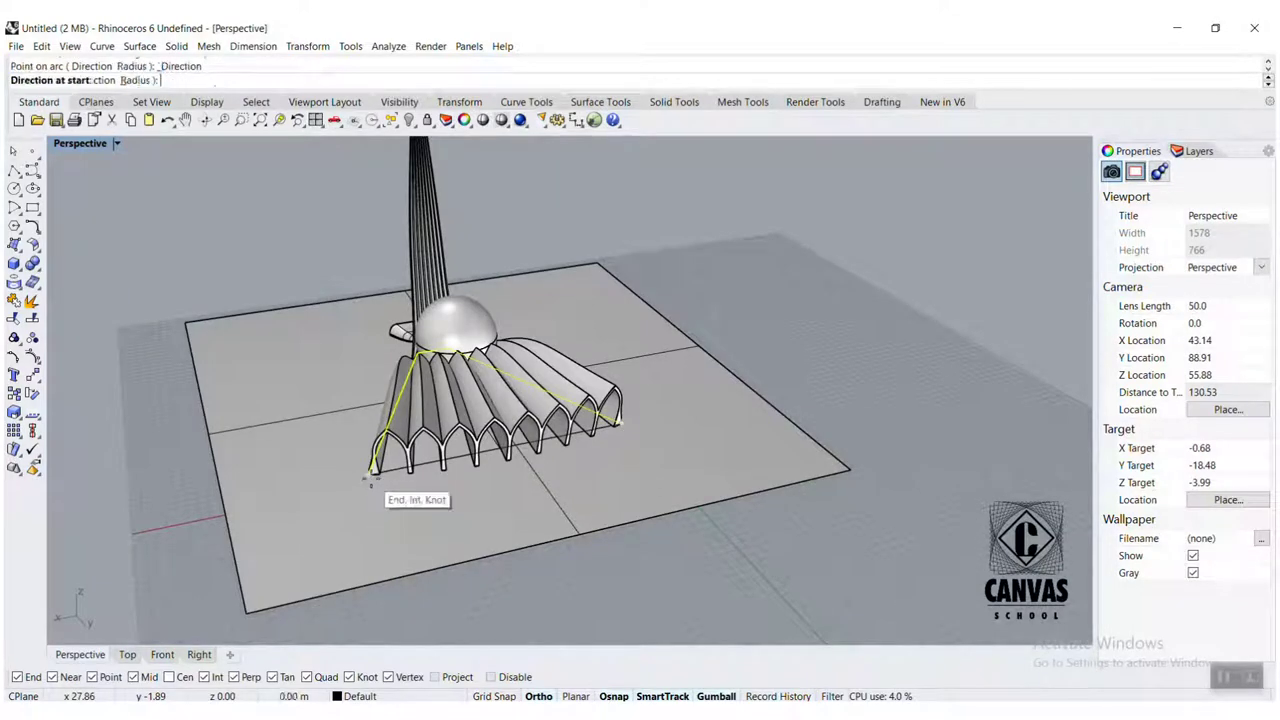
scroll(490, 478, up, 5)
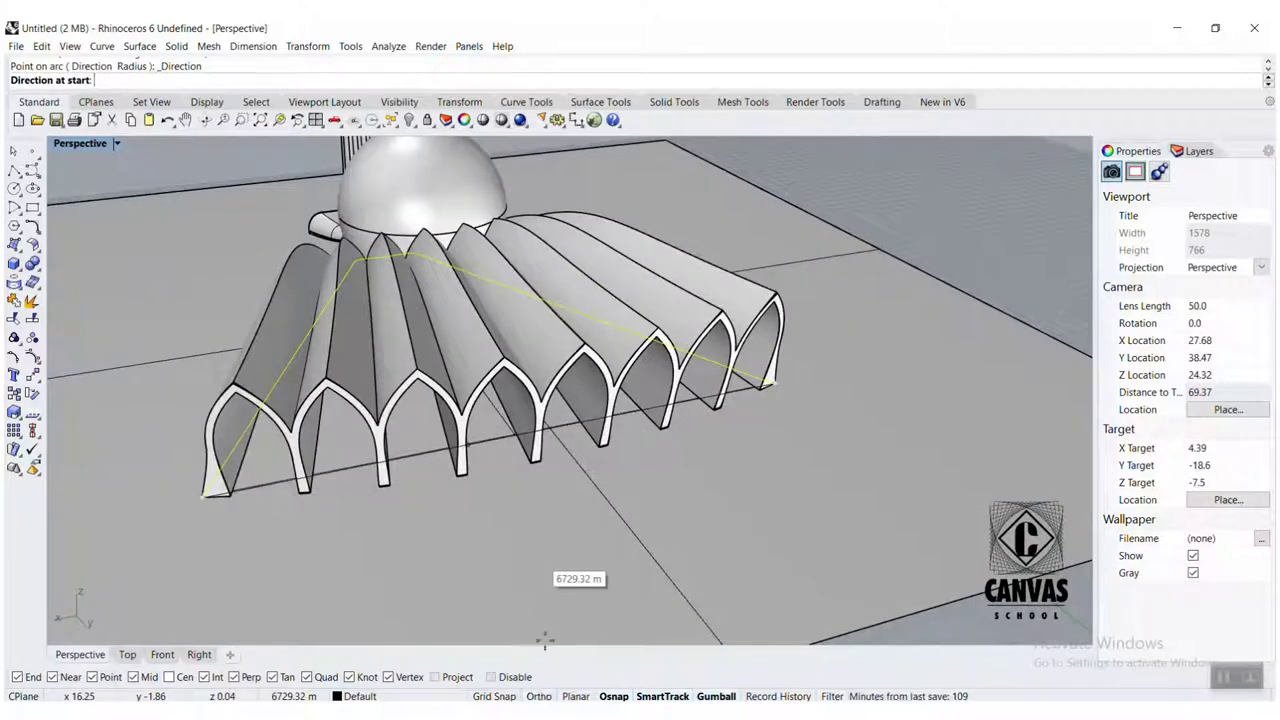
click(537, 494)
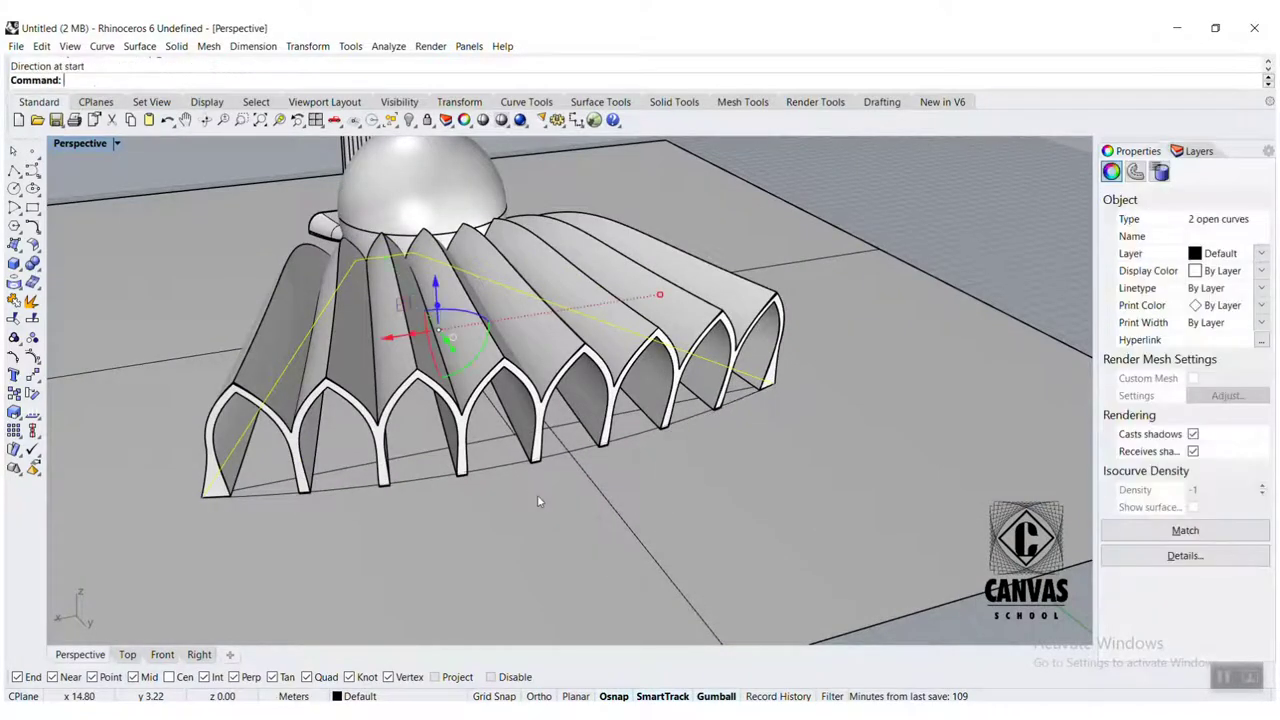
scroll(616, 507, down, 5)
click(640, 548)
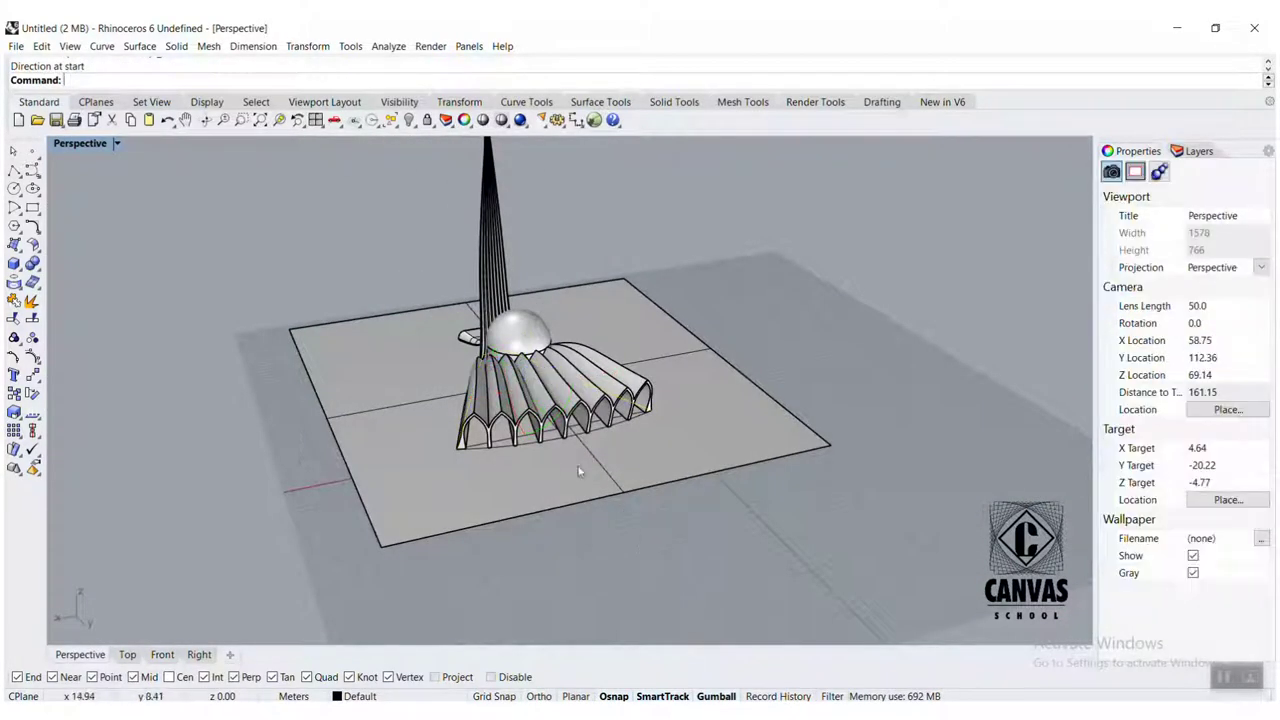
Step: Join the two side curves and the front arc into a single outline around the ribbed canopy
click(581, 472)
right_drag(581, 472, 443, 442)
click(628, 452)
click(658, 490)
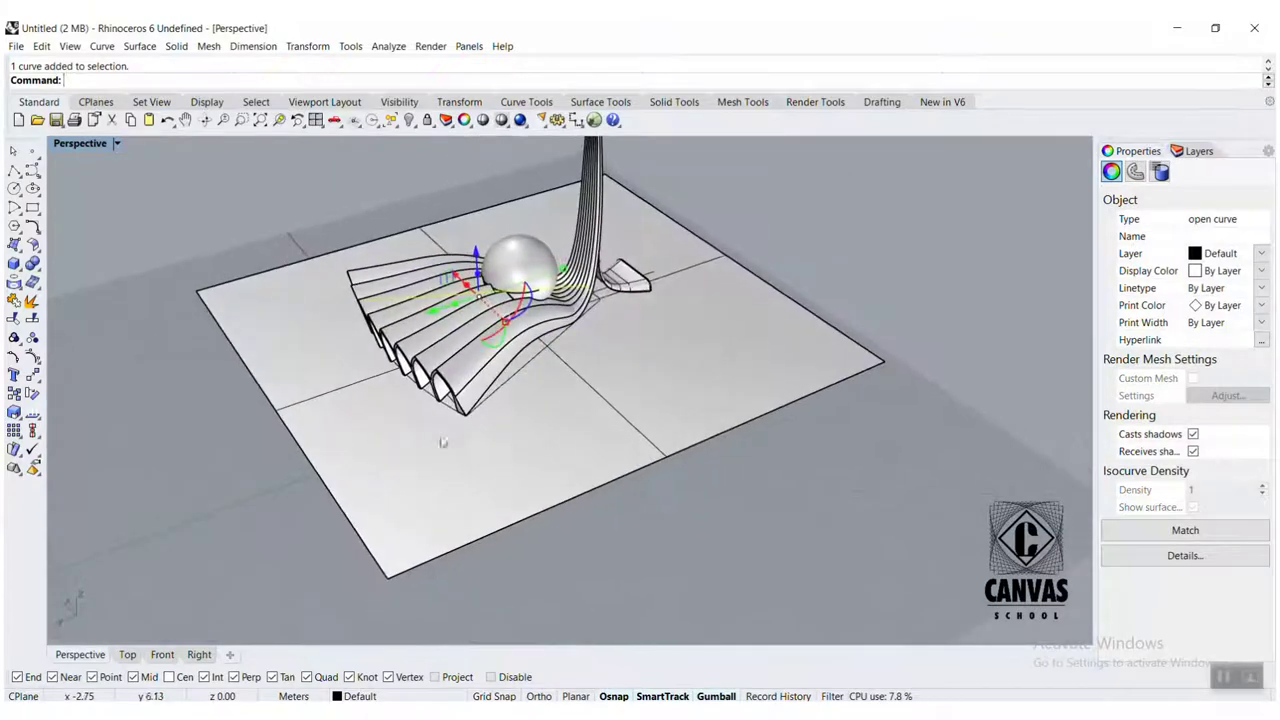
shift+click(503, 402)
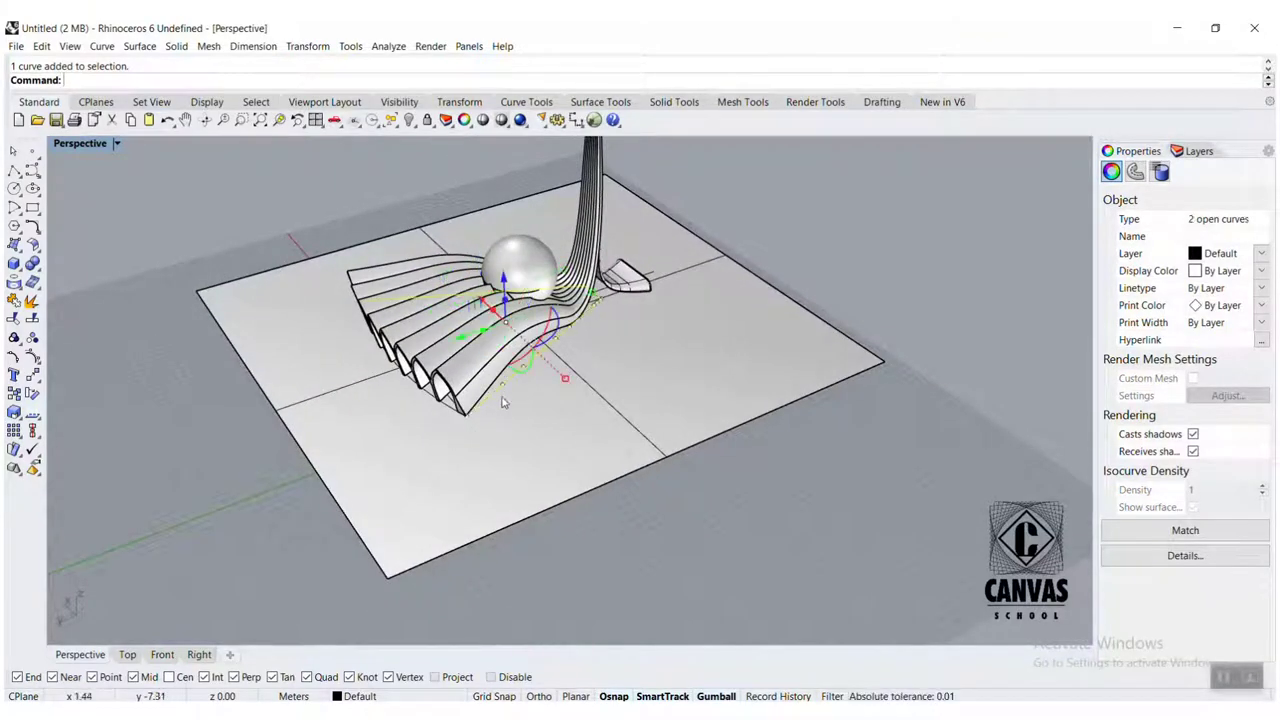
shift+click(449, 411)
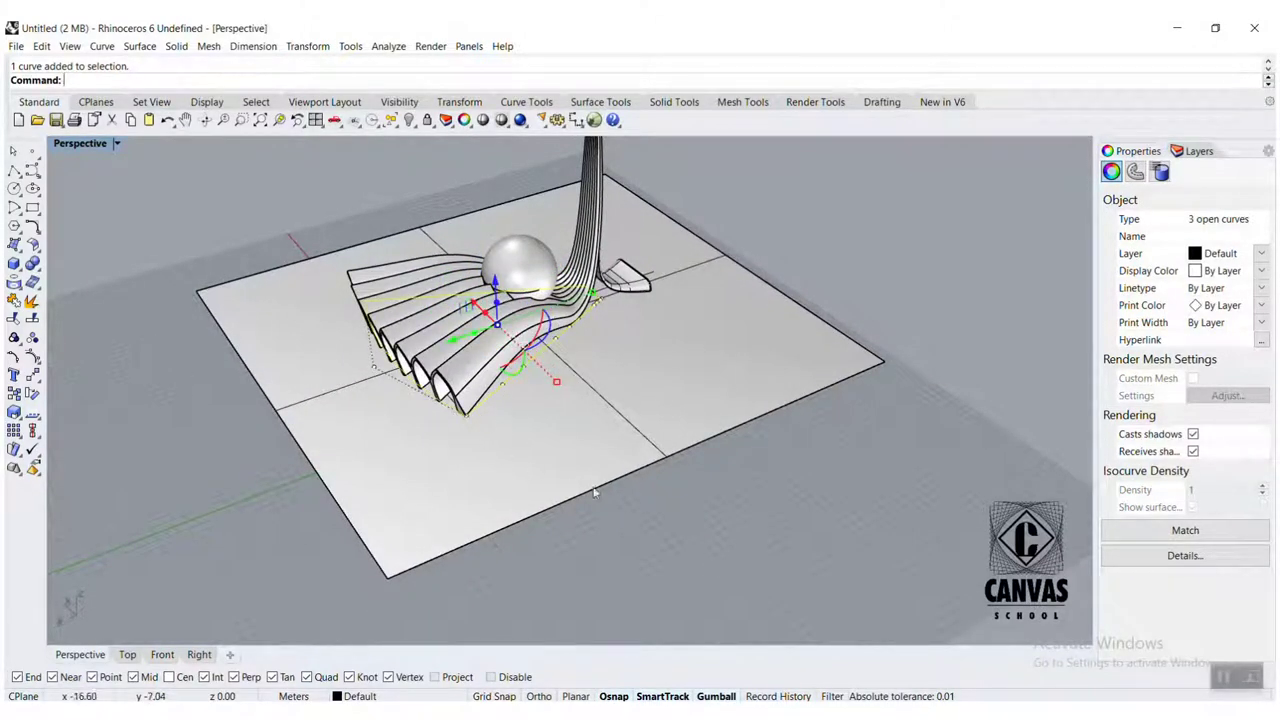
middle_click(704, 507)
click(704, 513)
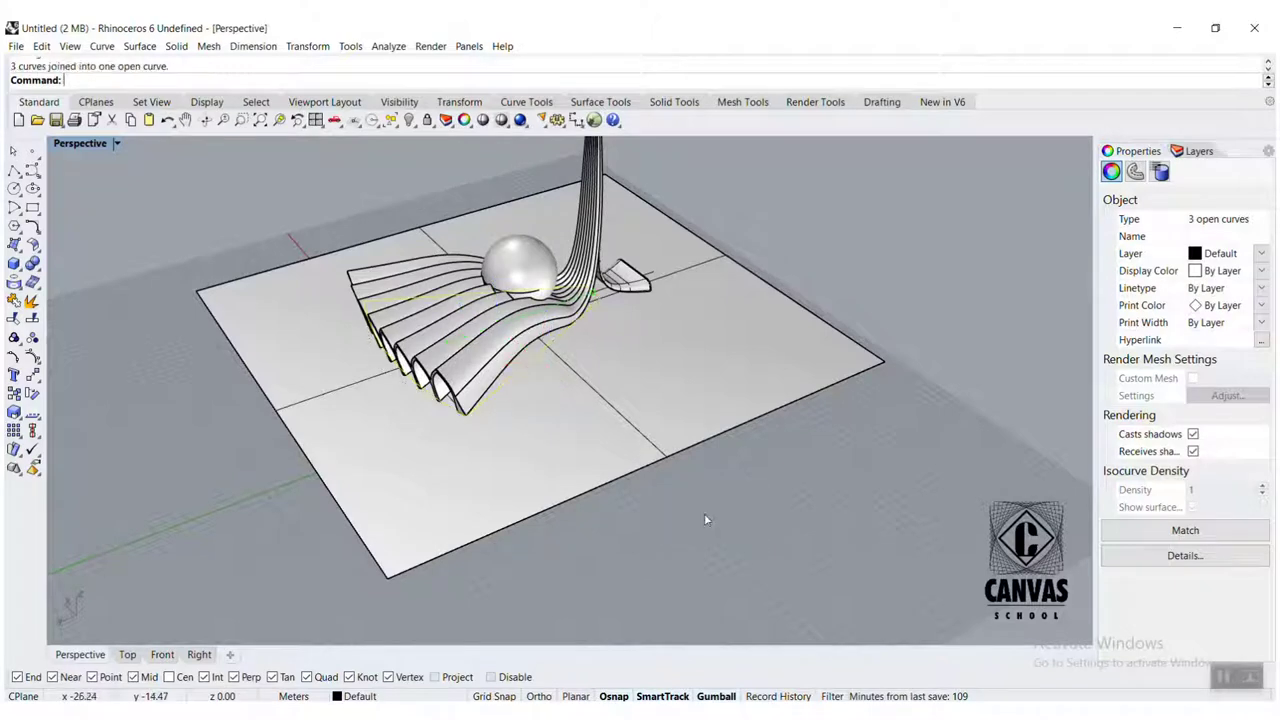
key(Return)
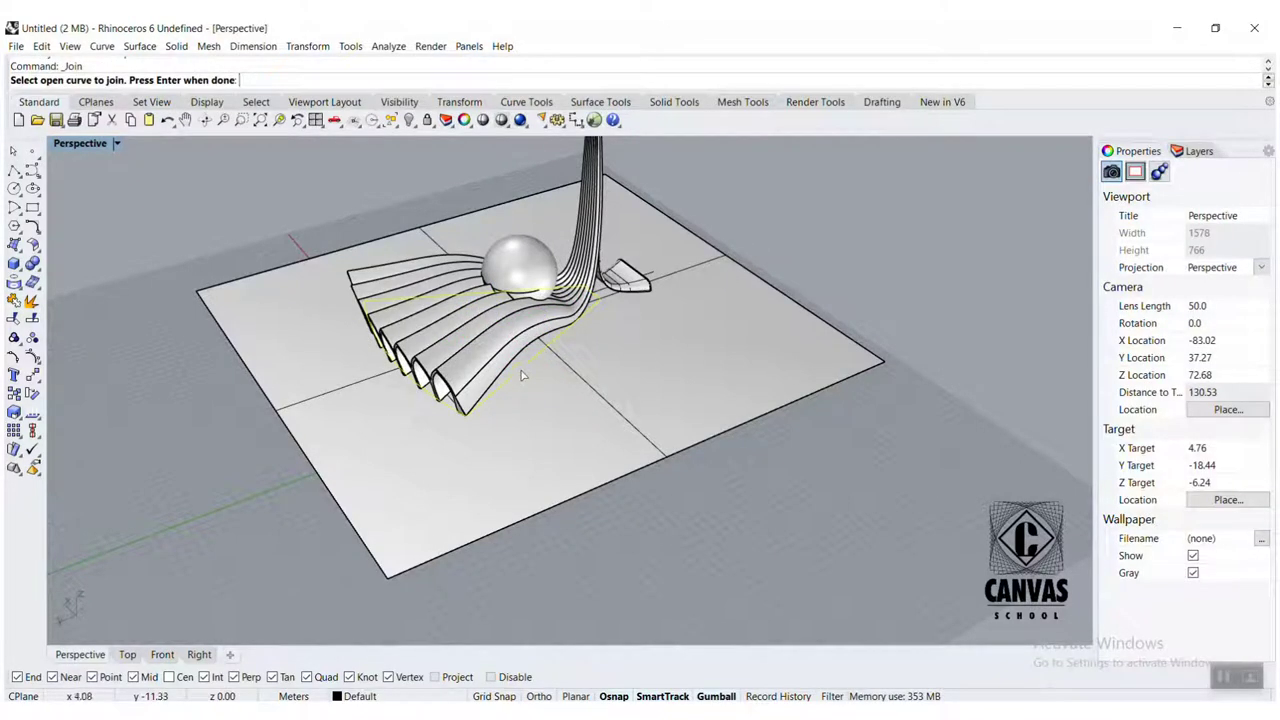
key(Return)
key(Escape)
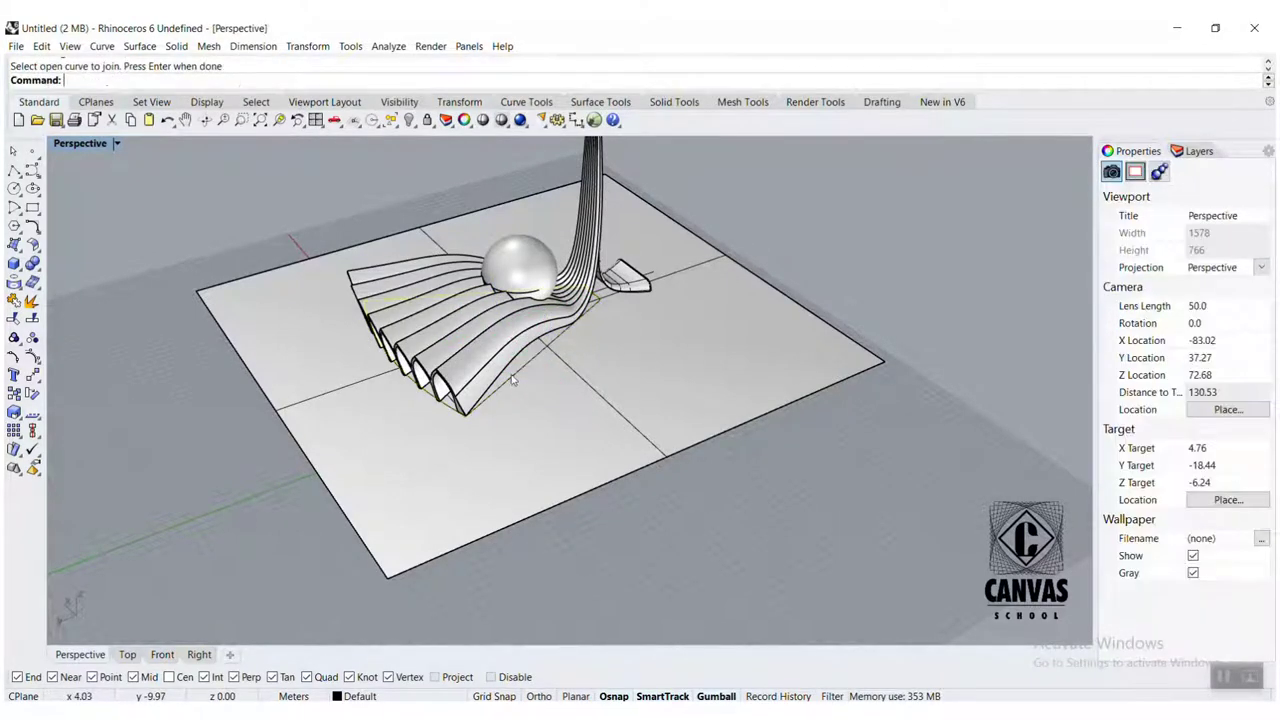
Step: Scale the joined canopy outline slightly narrower across its width in the Top viewport
click(512, 377)
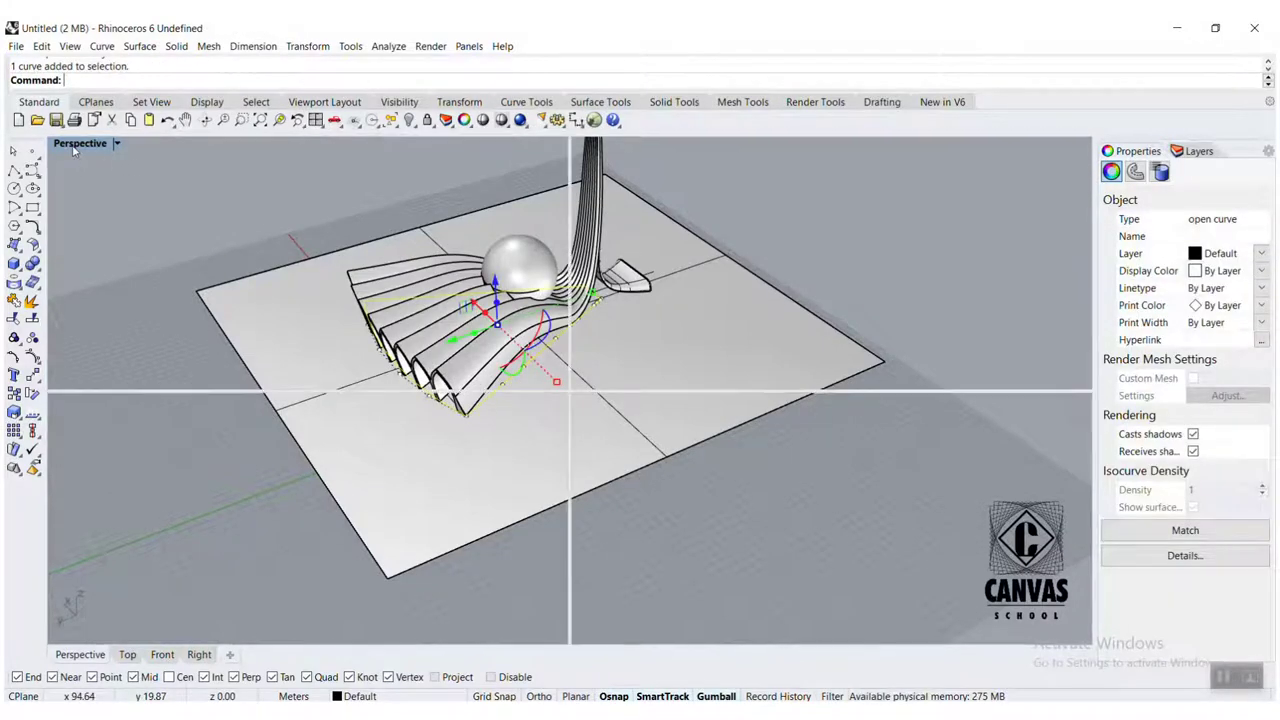
double_click(76, 144)
scroll(259, 262, down, 2)
scroll(306, 256, up, 2)
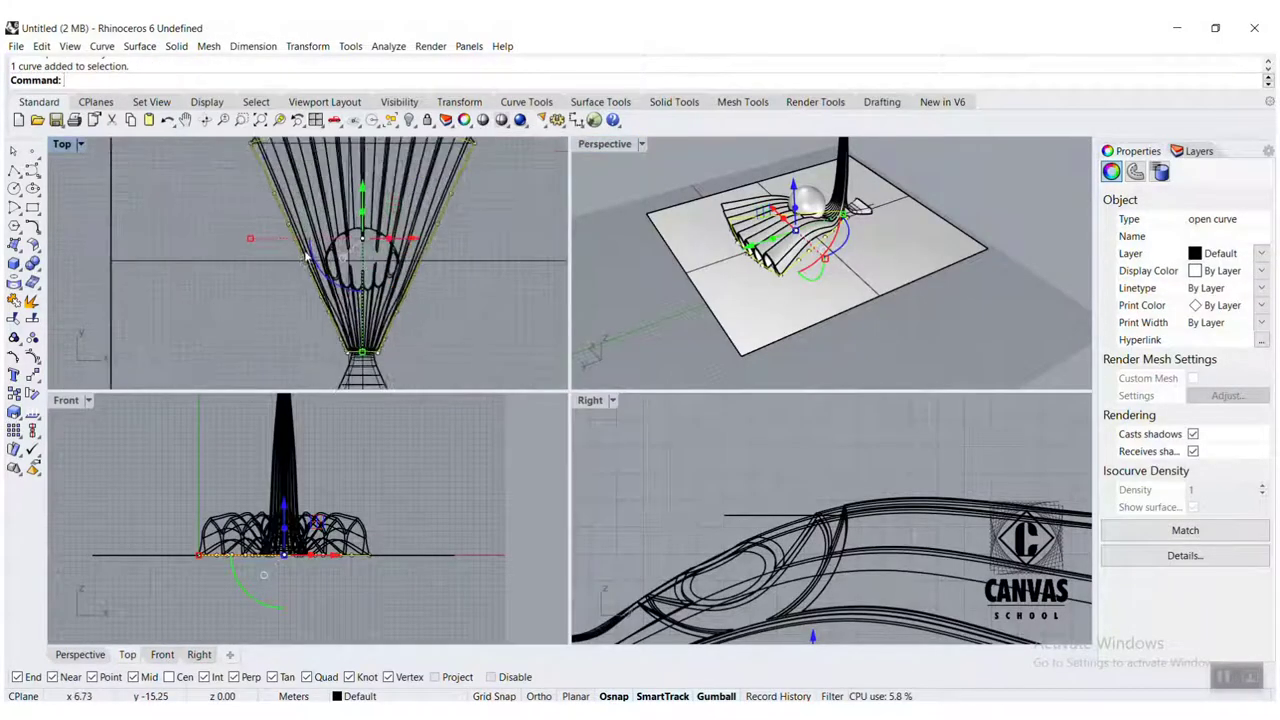
scroll(224, 234, up, 1)
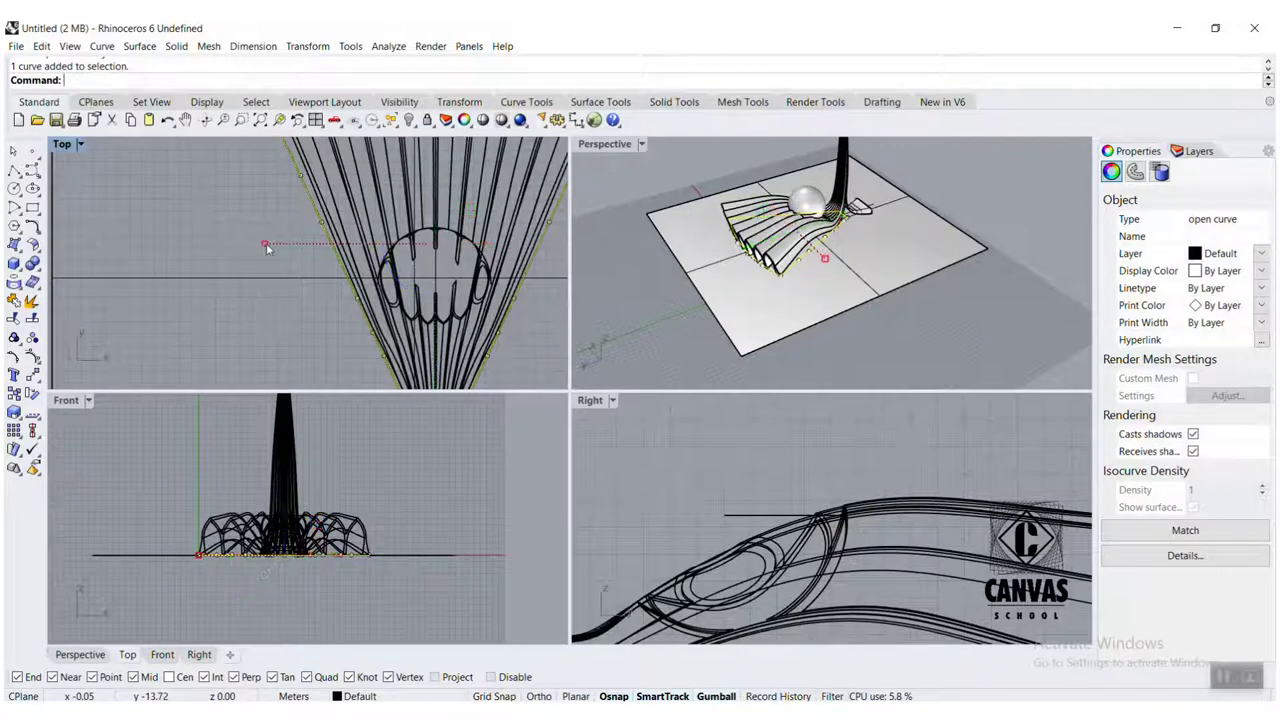
drag(264, 247, 275, 240)
scroll(380, 230, down, 3)
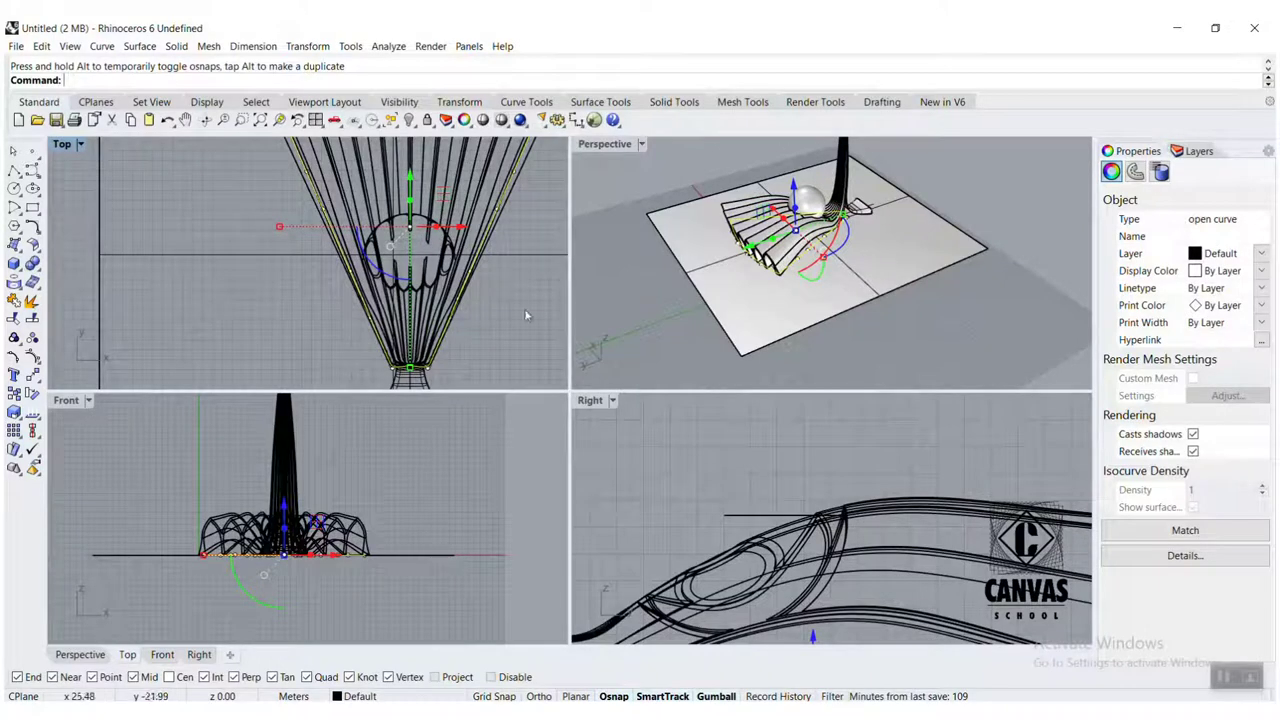
Step: Isolate the canopy outline and maximize the Top viewport
text(isolate)
key(Return)
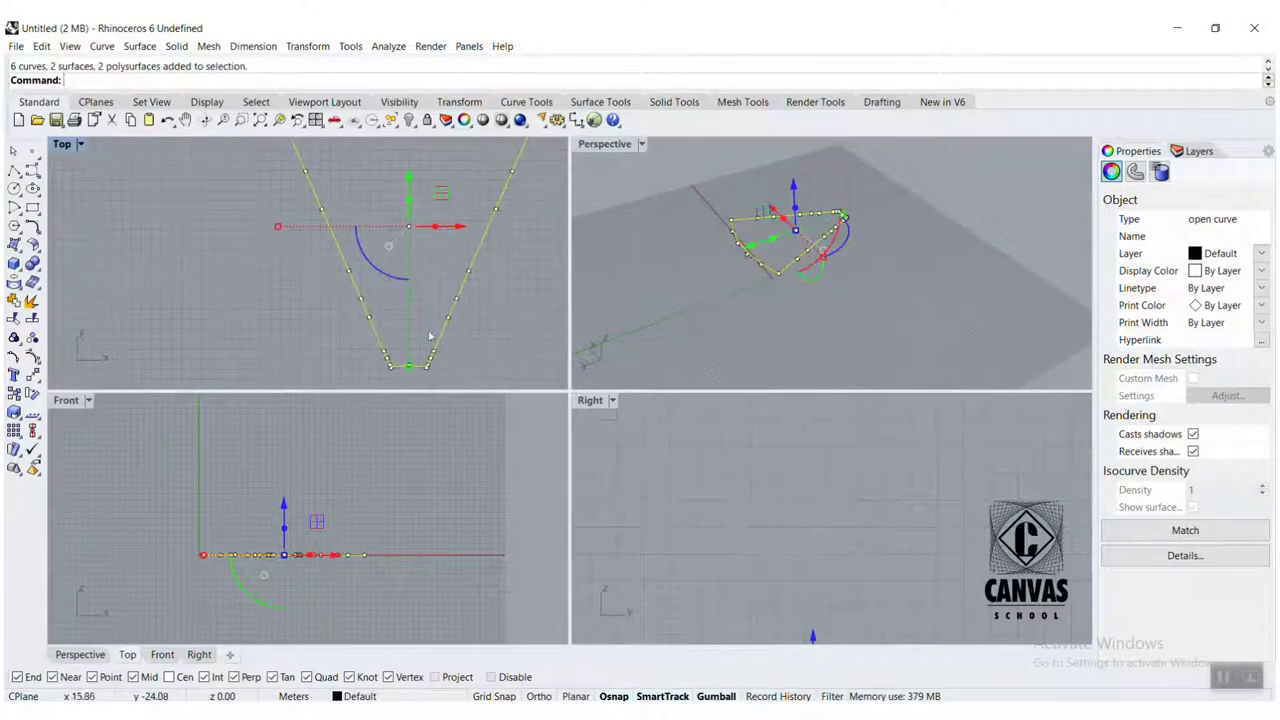
double_click(68, 145)
scroll(423, 320, down, 4)
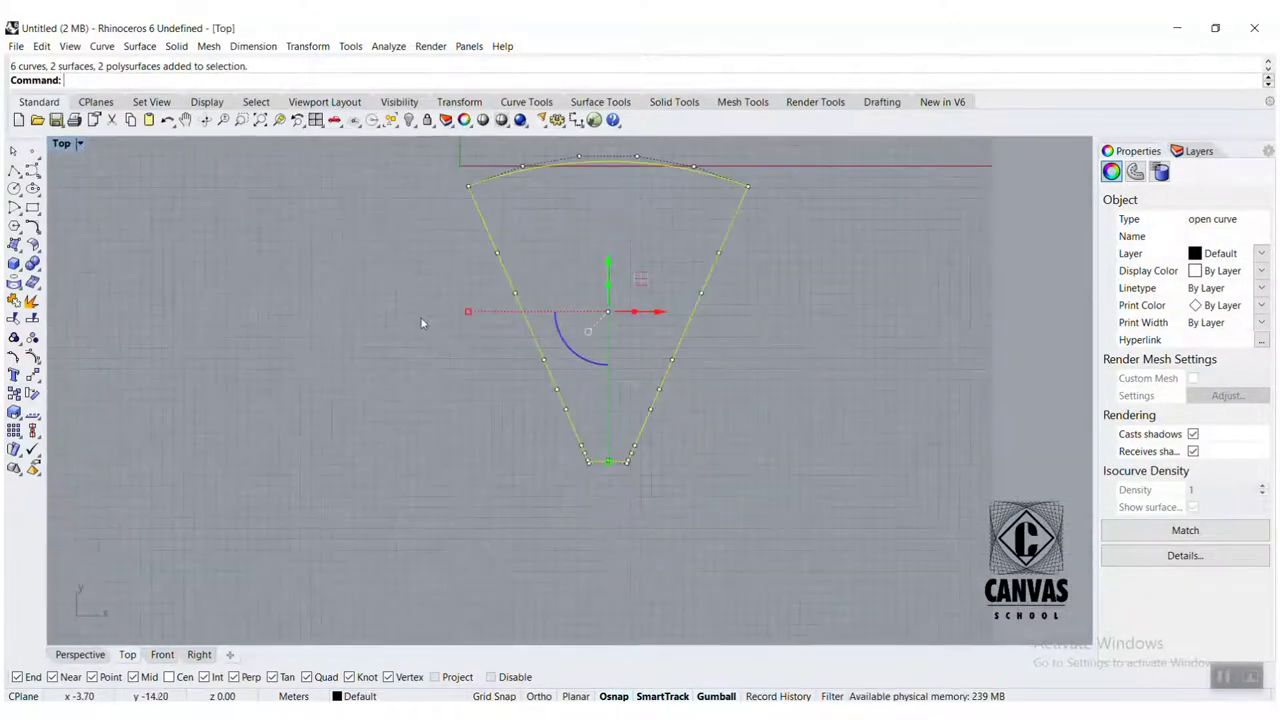
Step: Draw a straight line about 4.2 m long between the two side knots at the outline's narrow end
click(437, 372)
scroll(553, 408, up, 2)
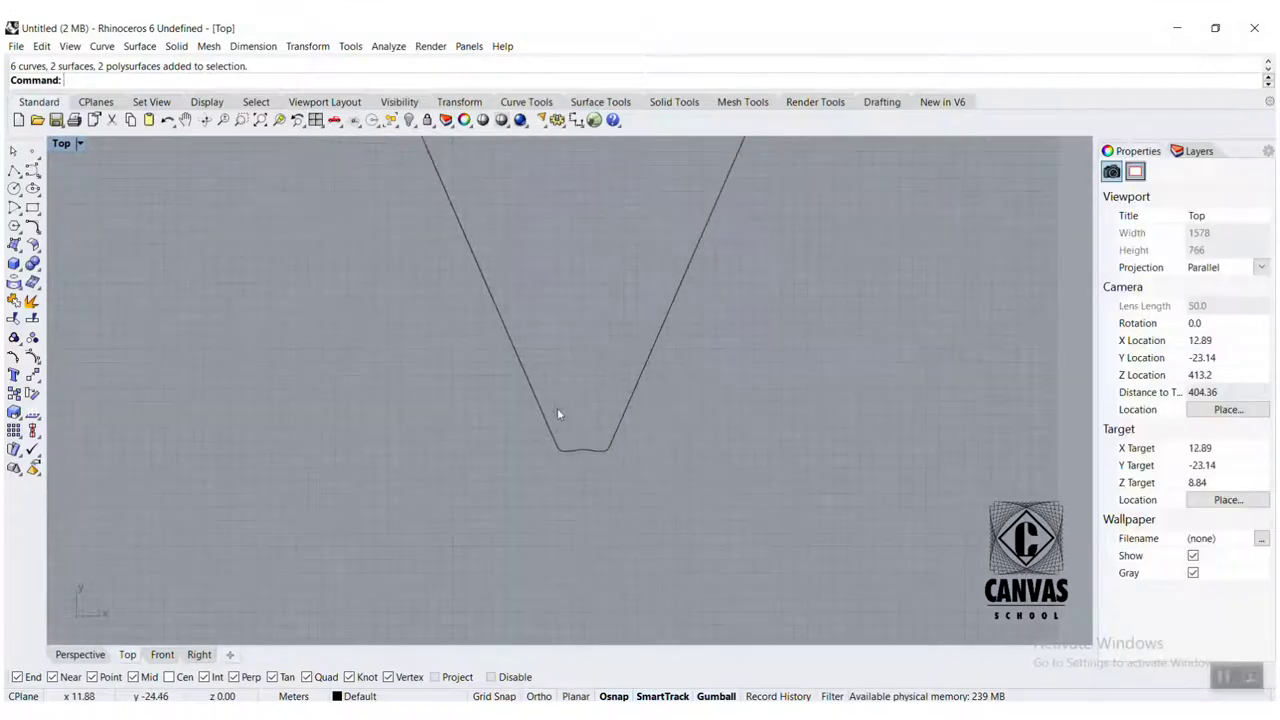
key(Return)
click(612, 442)
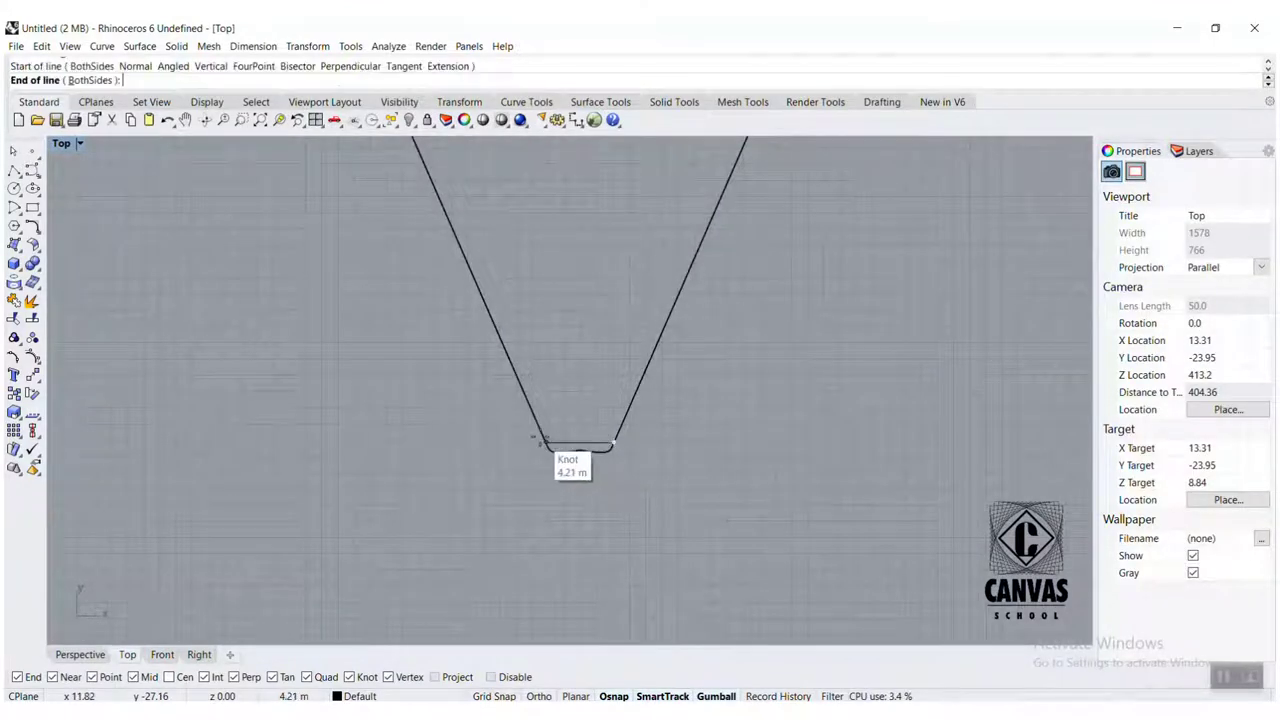
click(543, 440)
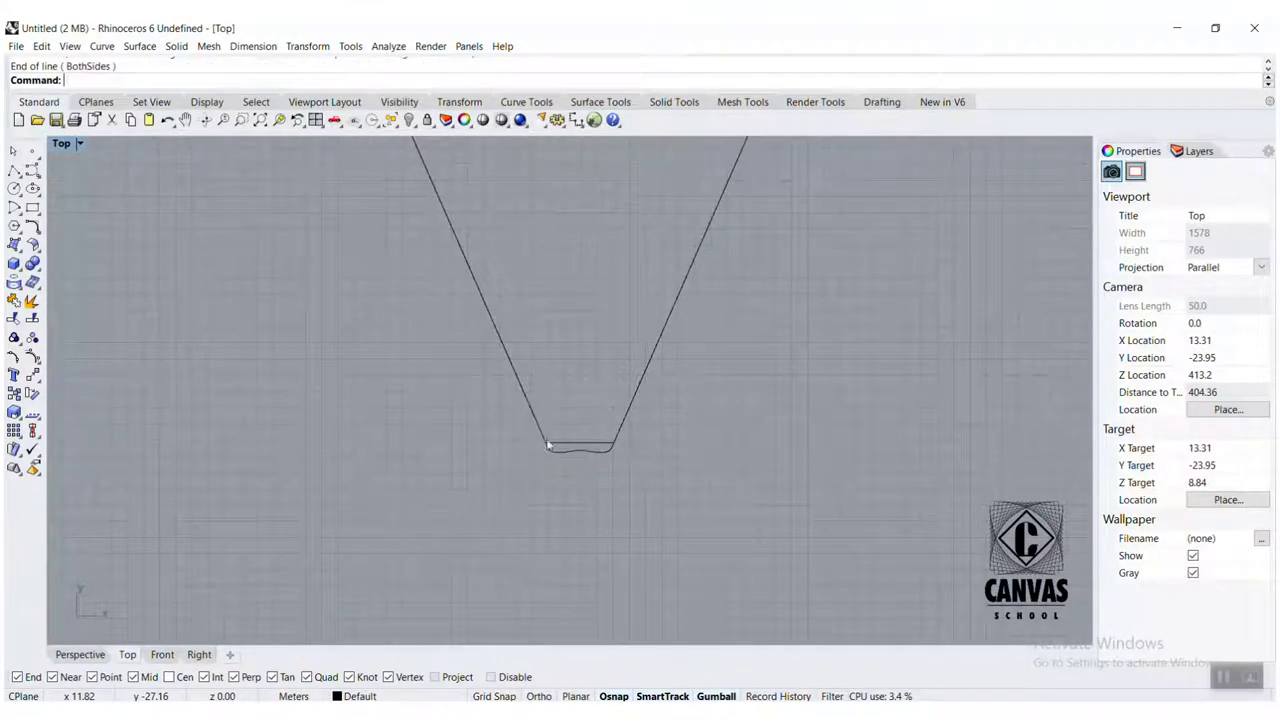
Step: Explode the canopy outline into separate segments
click(641, 404)
text(x)
key(Return)
click(701, 391)
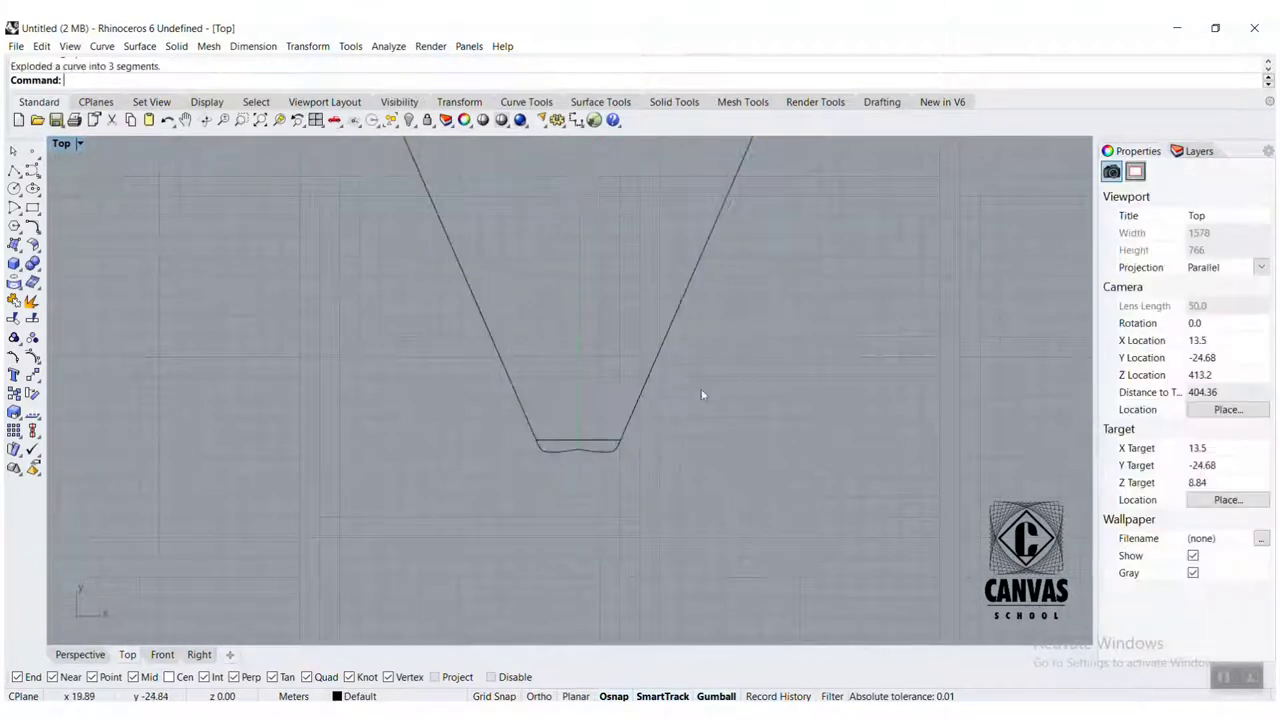
Step: Trim away the wavy curve pieces below the straight line at the outline's narrow end
drag(702, 395, 443, 491)
text(Trim)
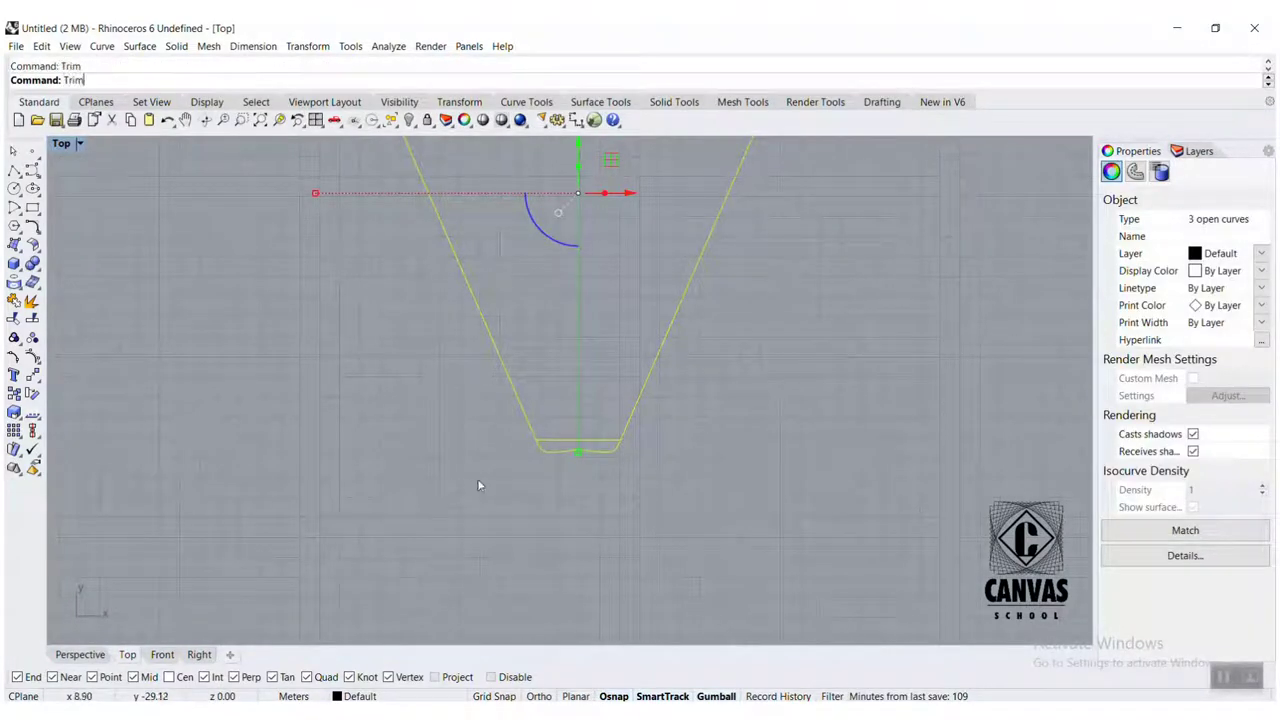
key(Return)
click(546, 452)
click(586, 452)
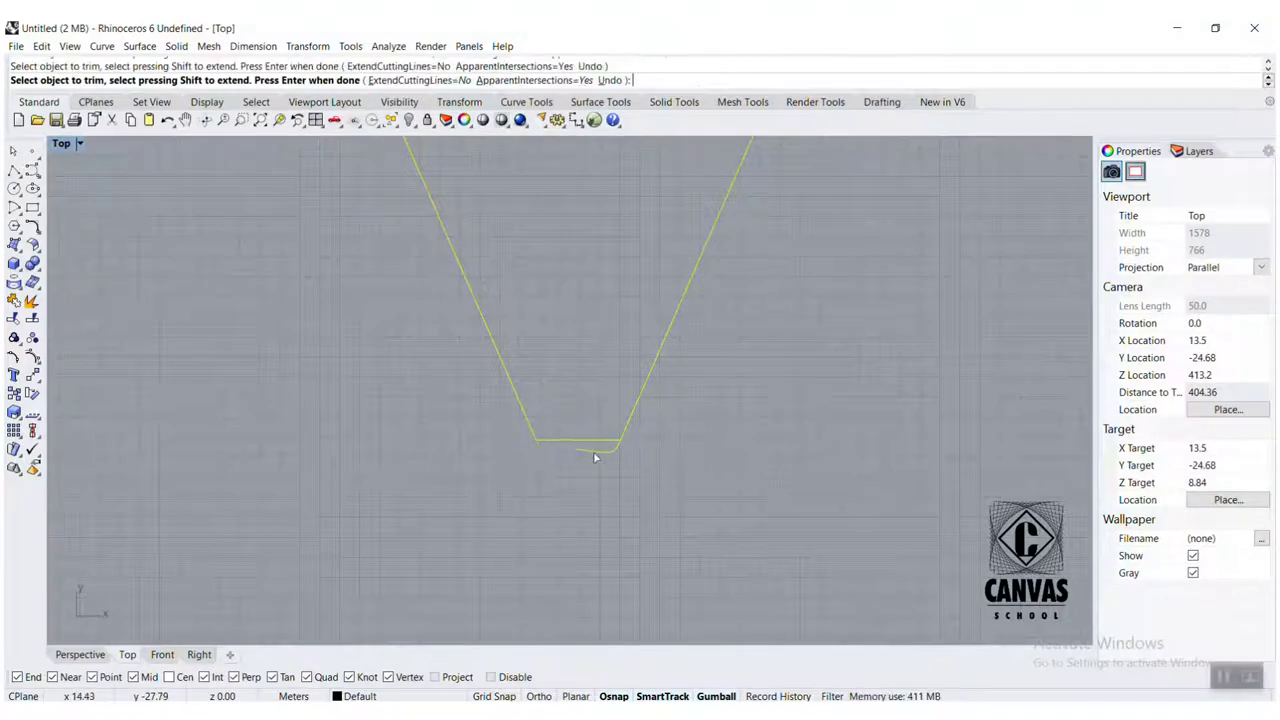
scroll(604, 457, down, 8)
key(Return)
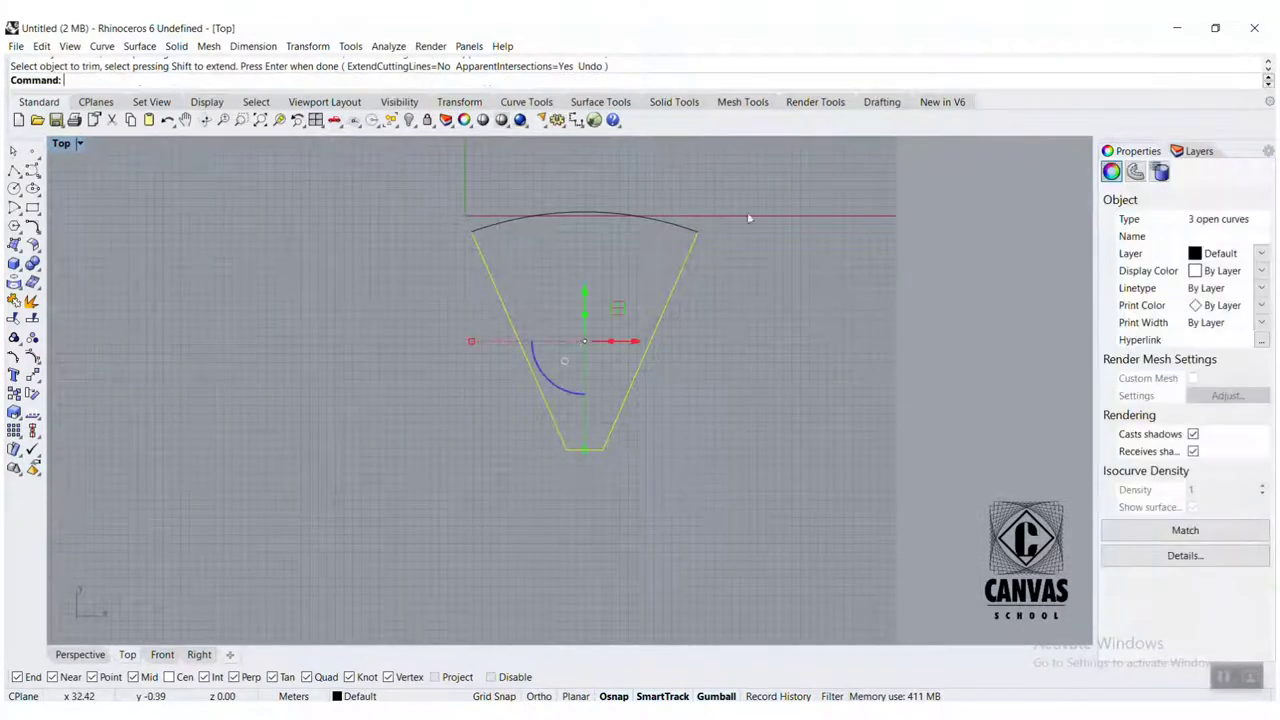
Step: Join the arc, both sides and the straight end line into one outline curve
key(Escape)
key(ctrl+a)
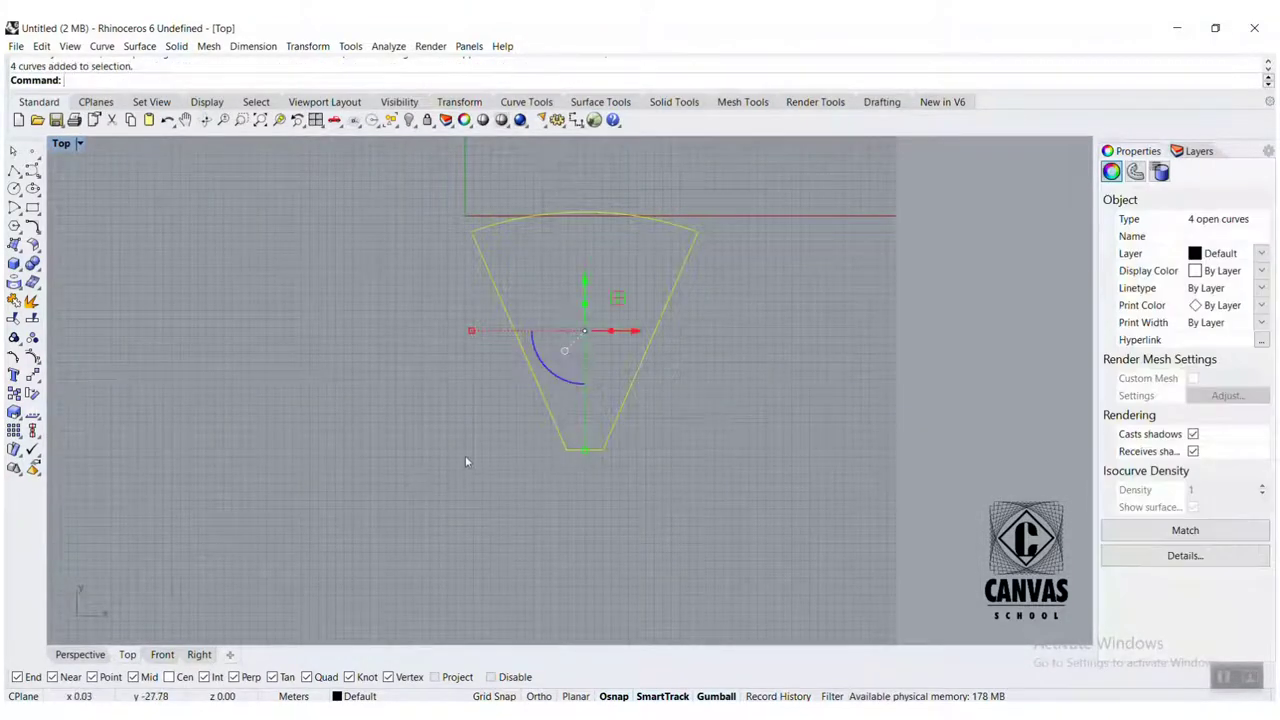
middle_click(465, 459)
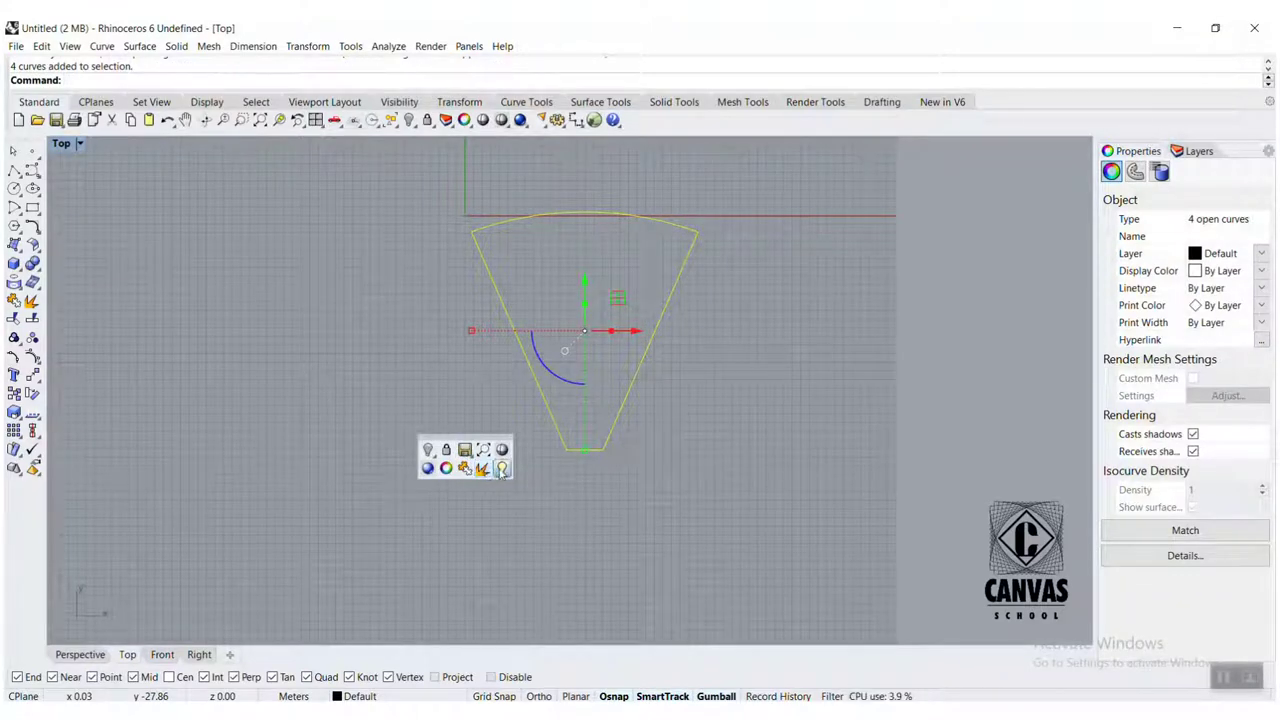
click(464, 469)
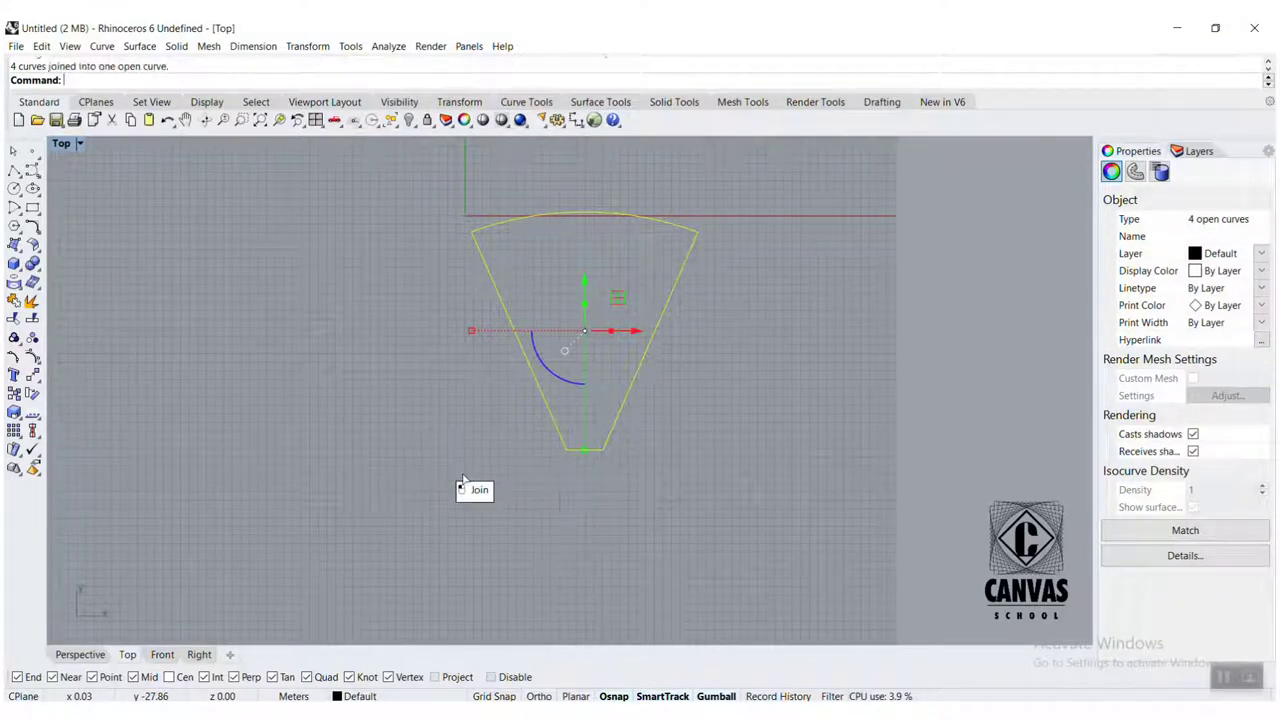
right_click(466, 472)
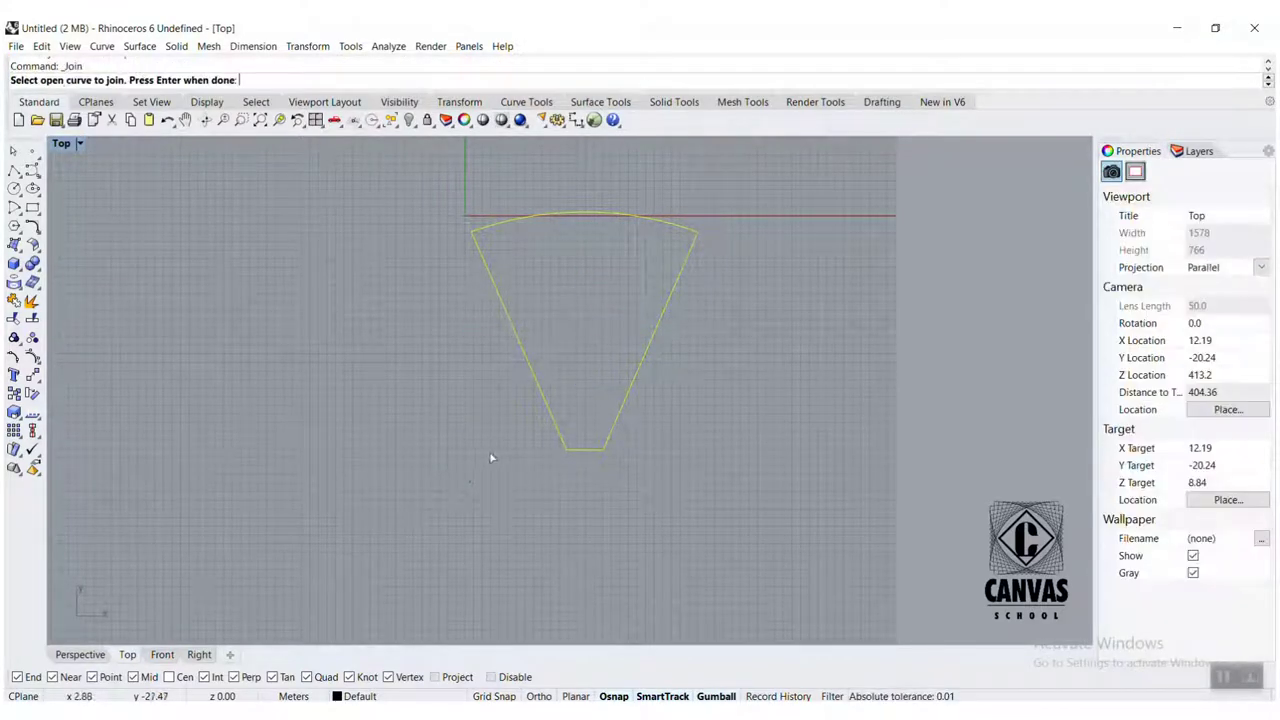
right_click(574, 422)
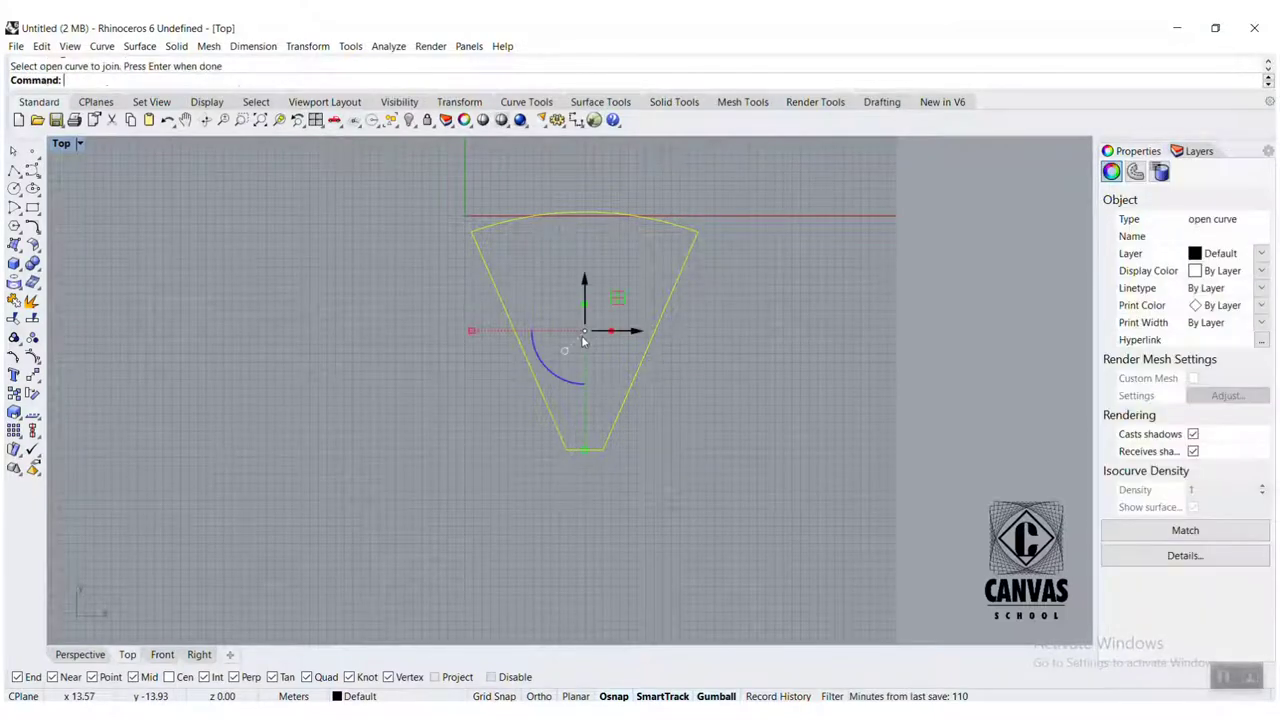
Step: Turn off object snaps and scale the outline slightly along its length at the narrow end
click(585, 452)
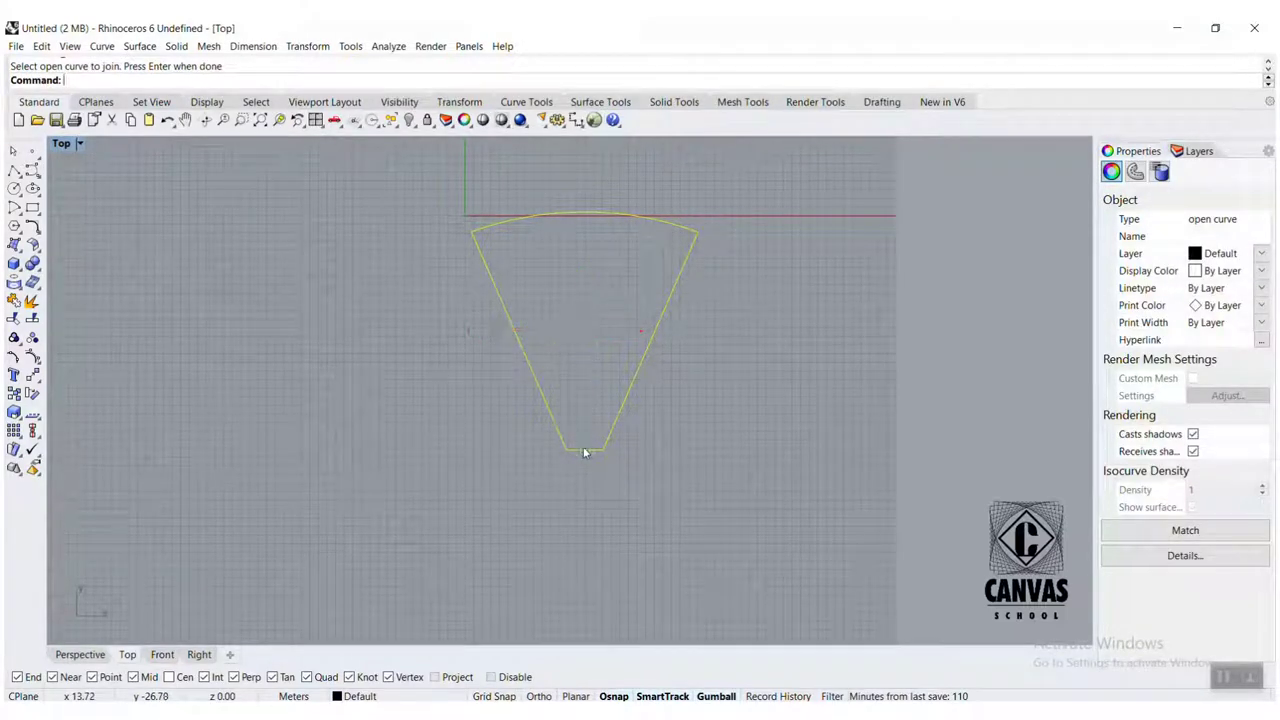
drag(585, 451, 584, 450)
click(613, 696)
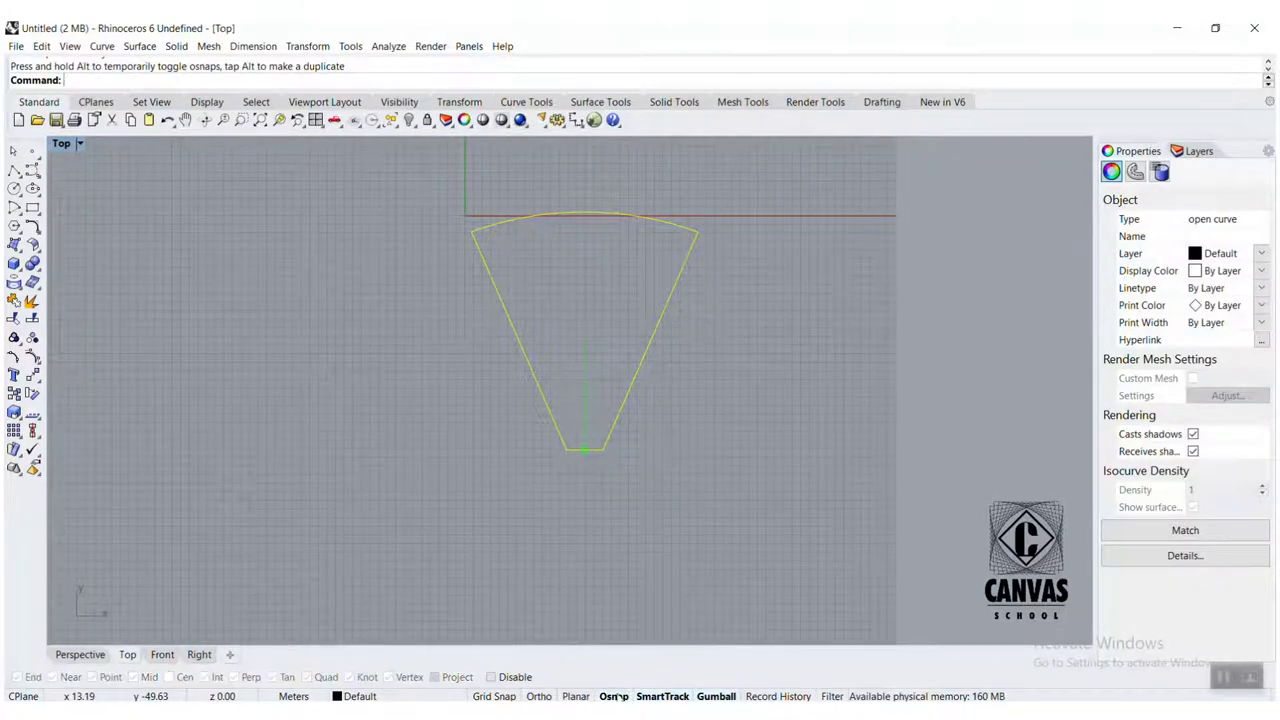
scroll(588, 487, up, 2)
drag(584, 403, 584, 402)
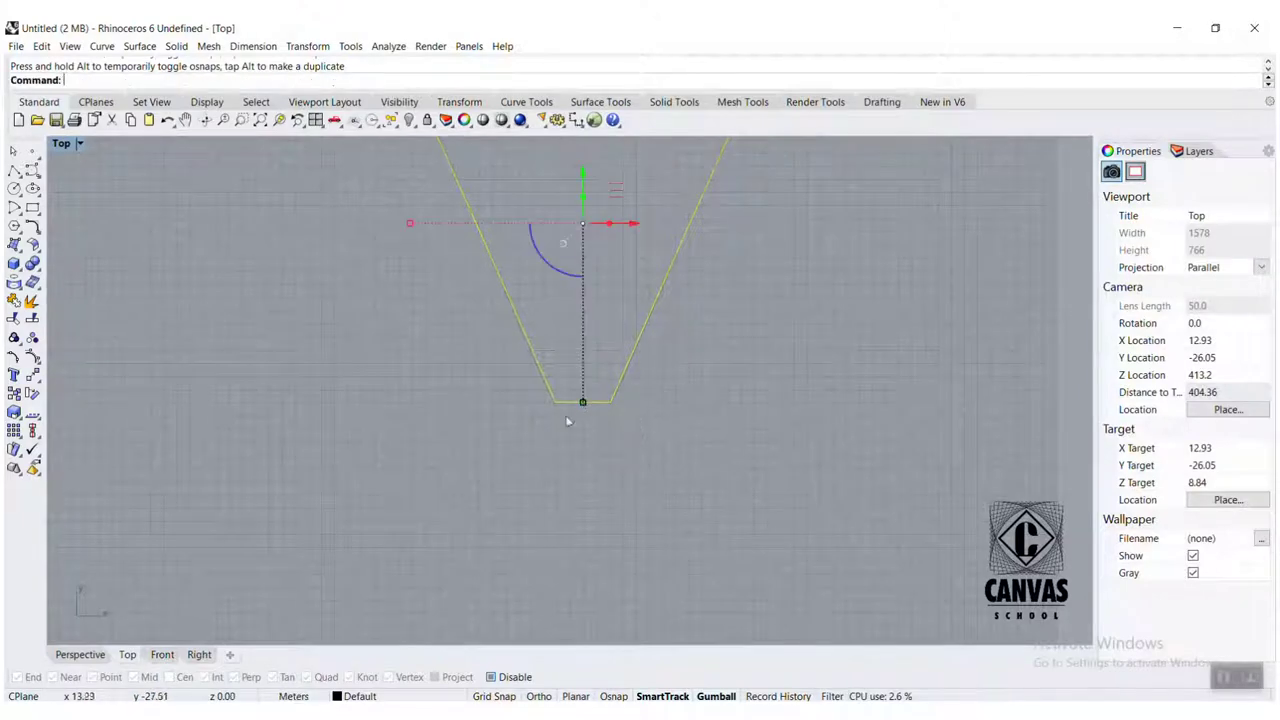
Step: Maximize the Perspective viewport and show all hidden objects
double_click(62, 144)
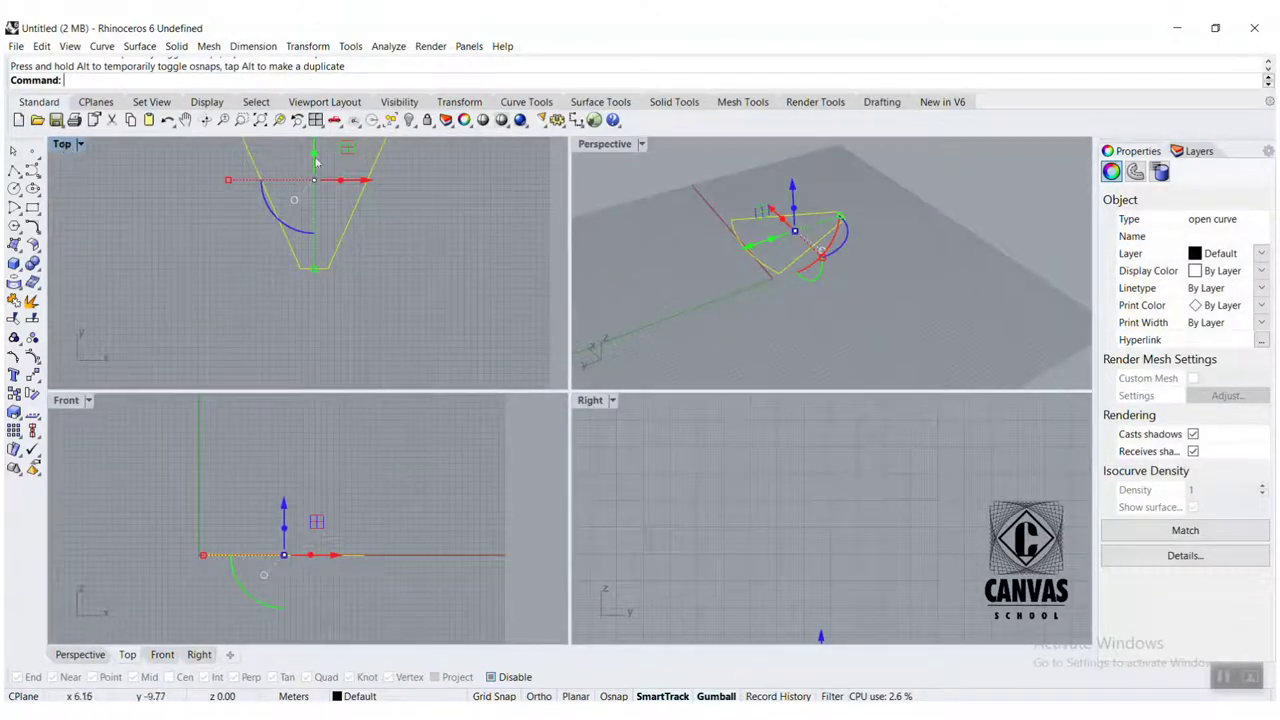
double_click(606, 143)
click(644, 383)
middle_click(644, 383)
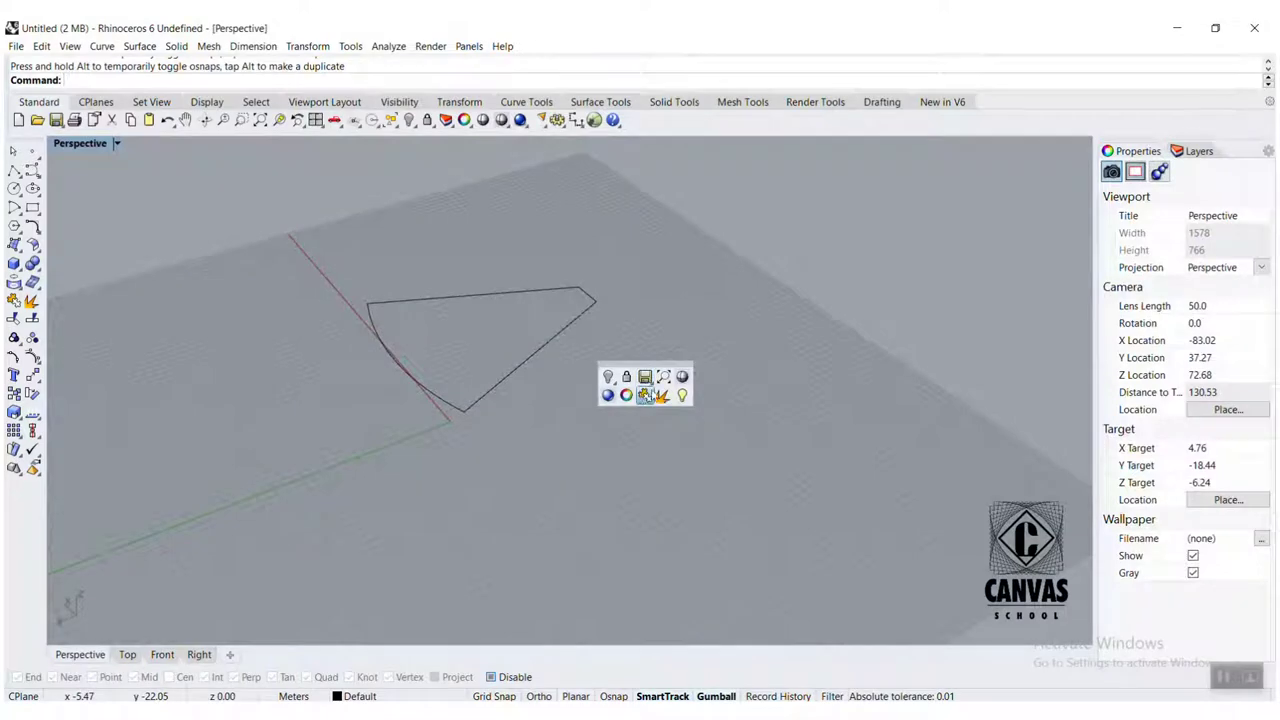
click(682, 396)
Step: Hide the vertical reference image surface standing across the model
click(544, 265)
middle_click(544, 263)
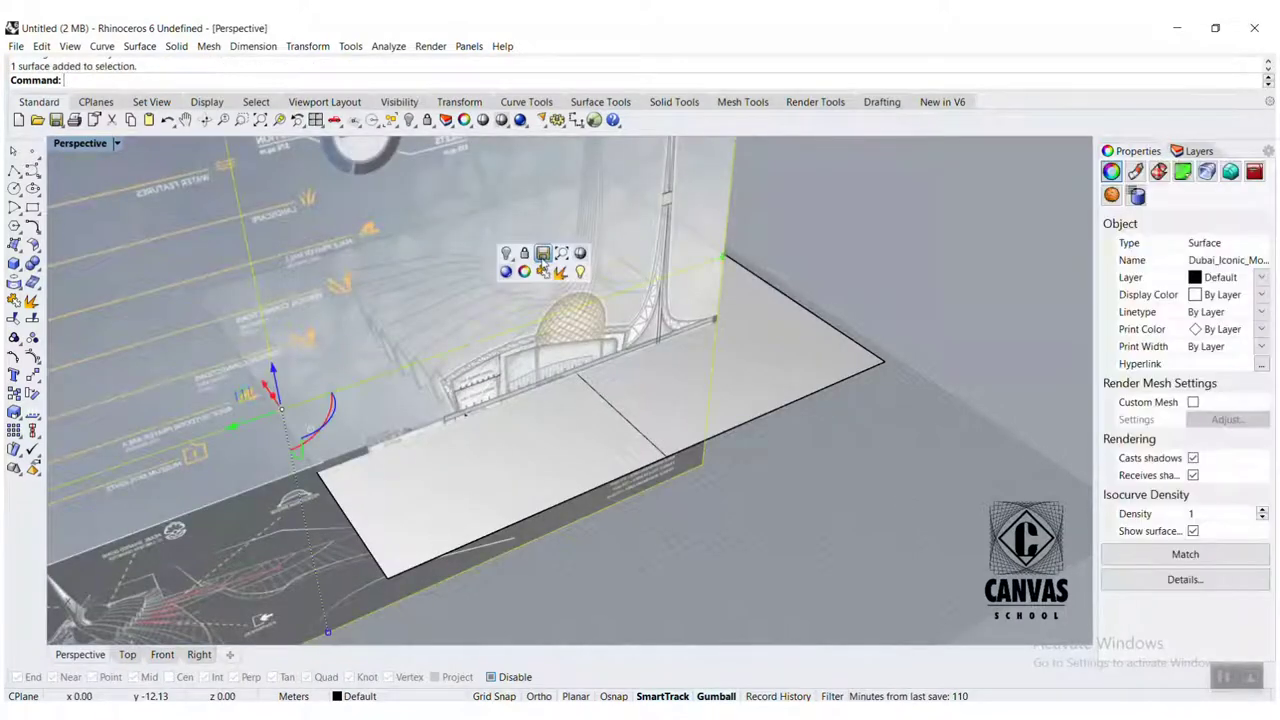
click(507, 255)
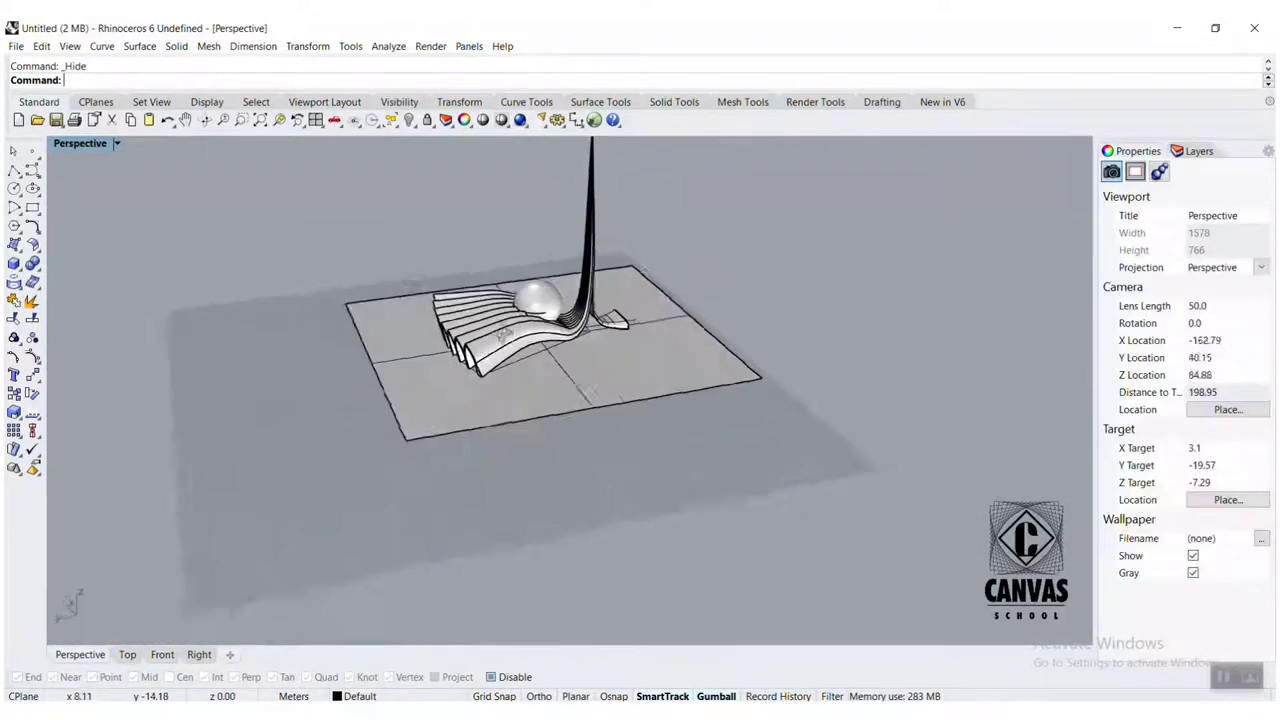
Step: Extrude the outline curve beneath the canopy up to the ribbed canopy surface, using that surface as the boundary
click(533, 409)
right_drag(518, 430, 508, 432)
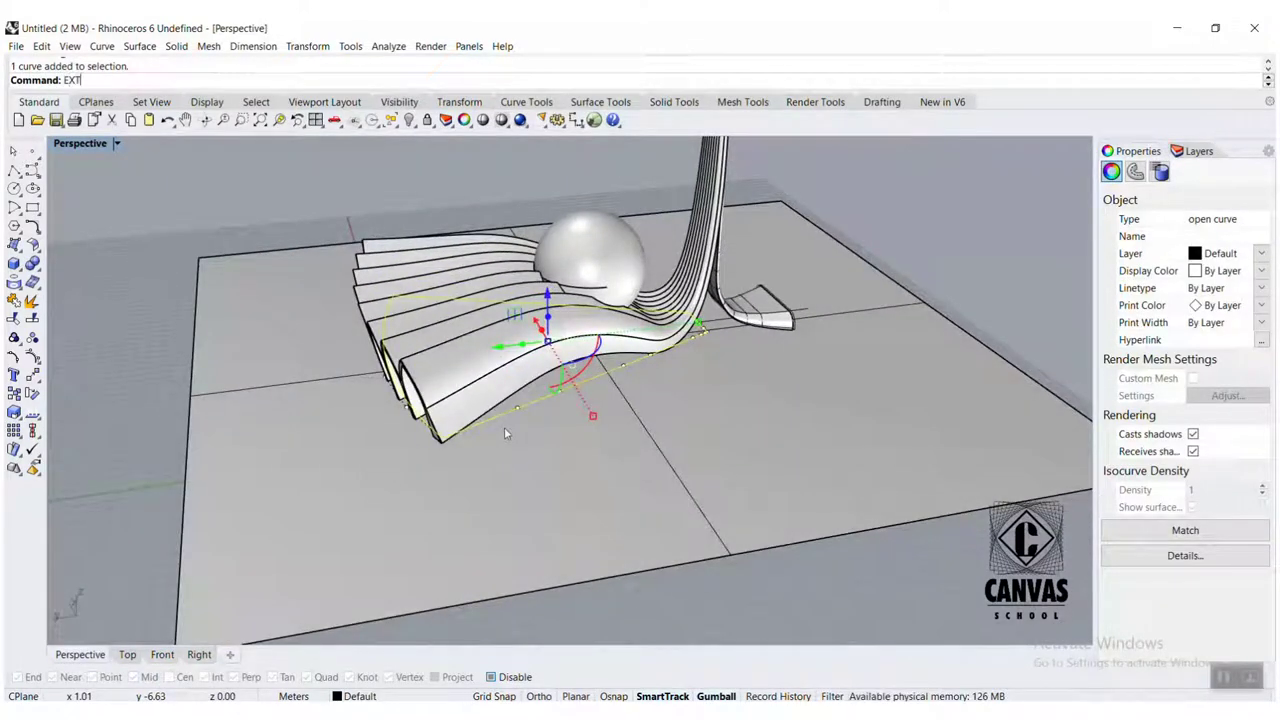
text(EXTR)
key(Return)
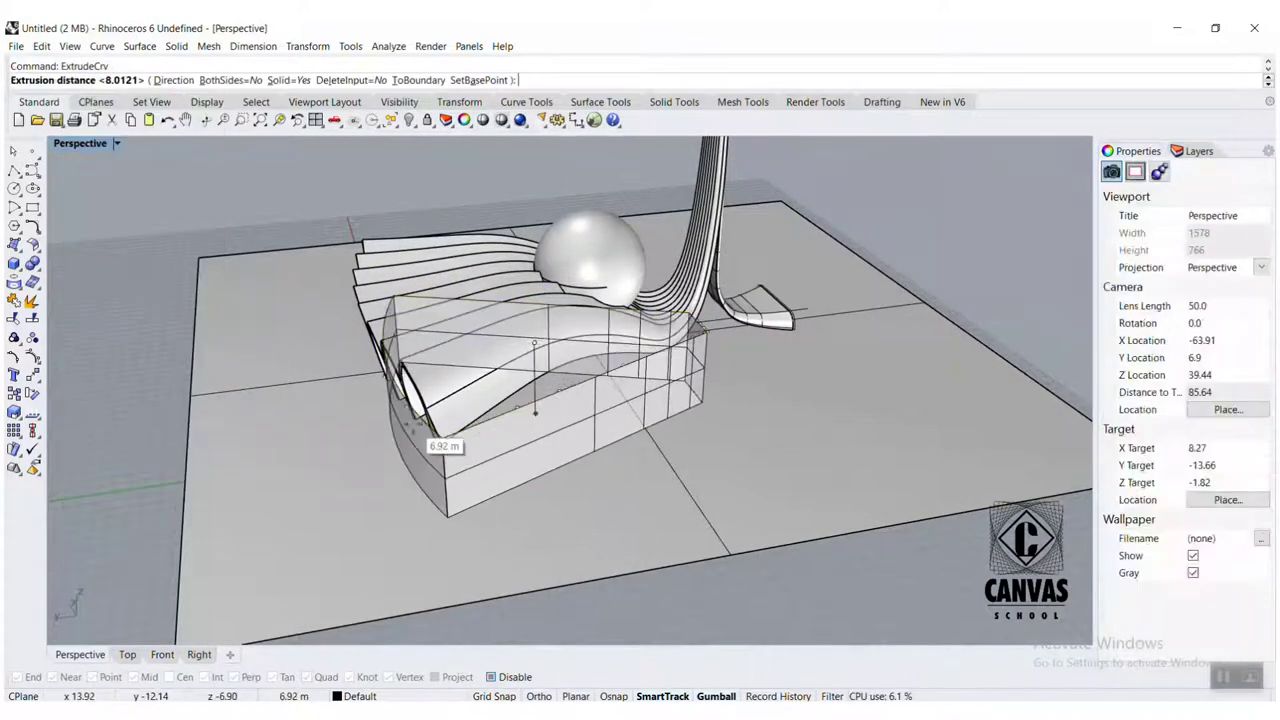
right_drag(420, 412, 475, 399)
right_drag(511, 356, 510, 376)
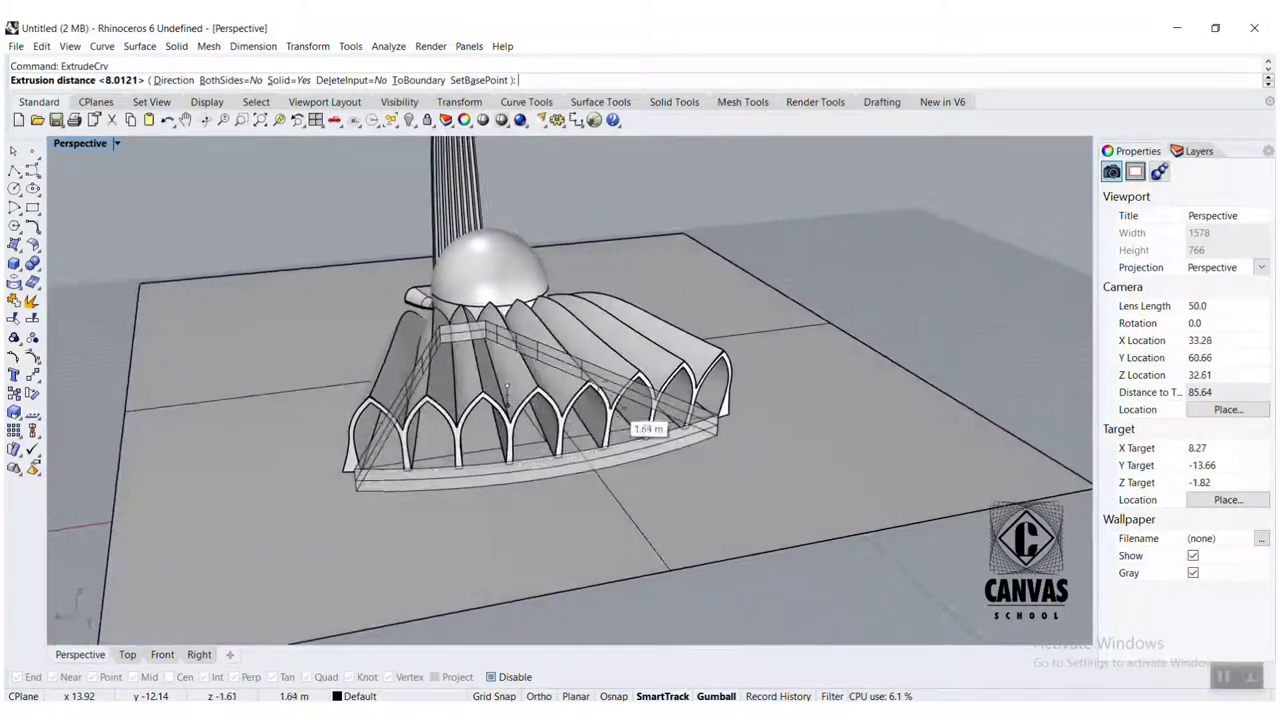
right_drag(605, 367, 630, 343)
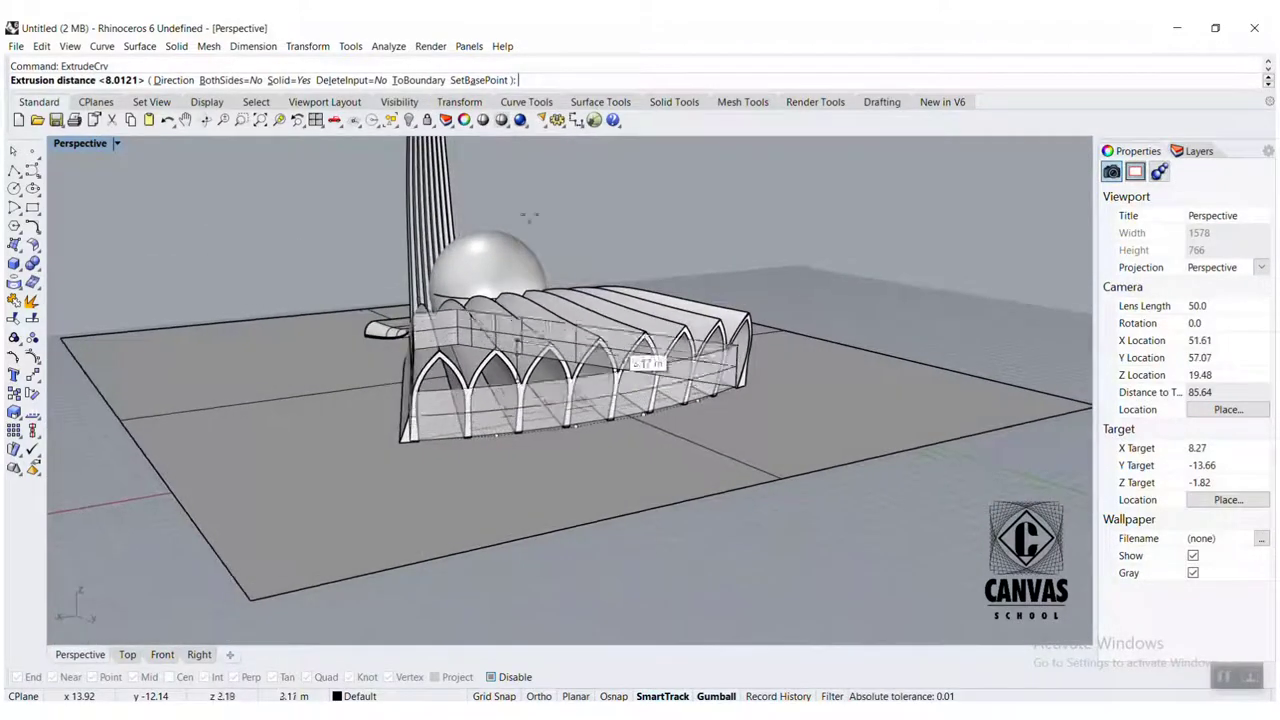
click(397, 83)
right_drag(524, 370, 530, 326)
scroll(538, 306, up, 6)
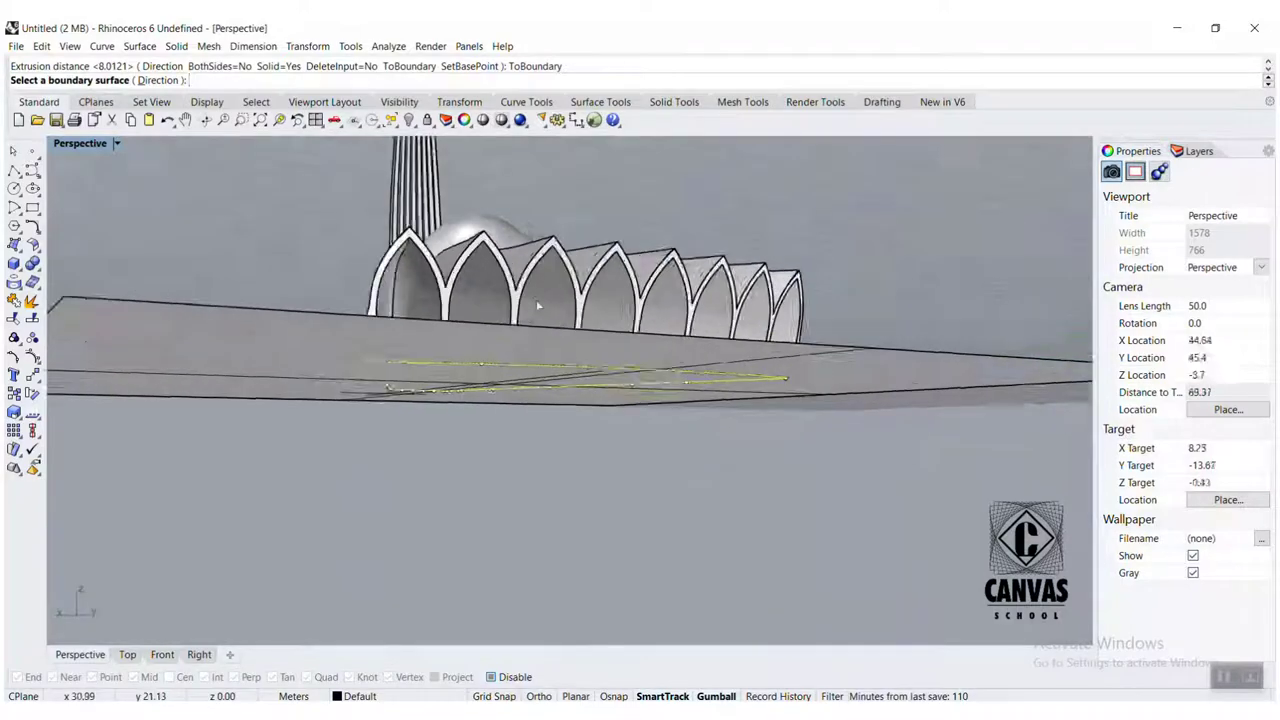
click(556, 277)
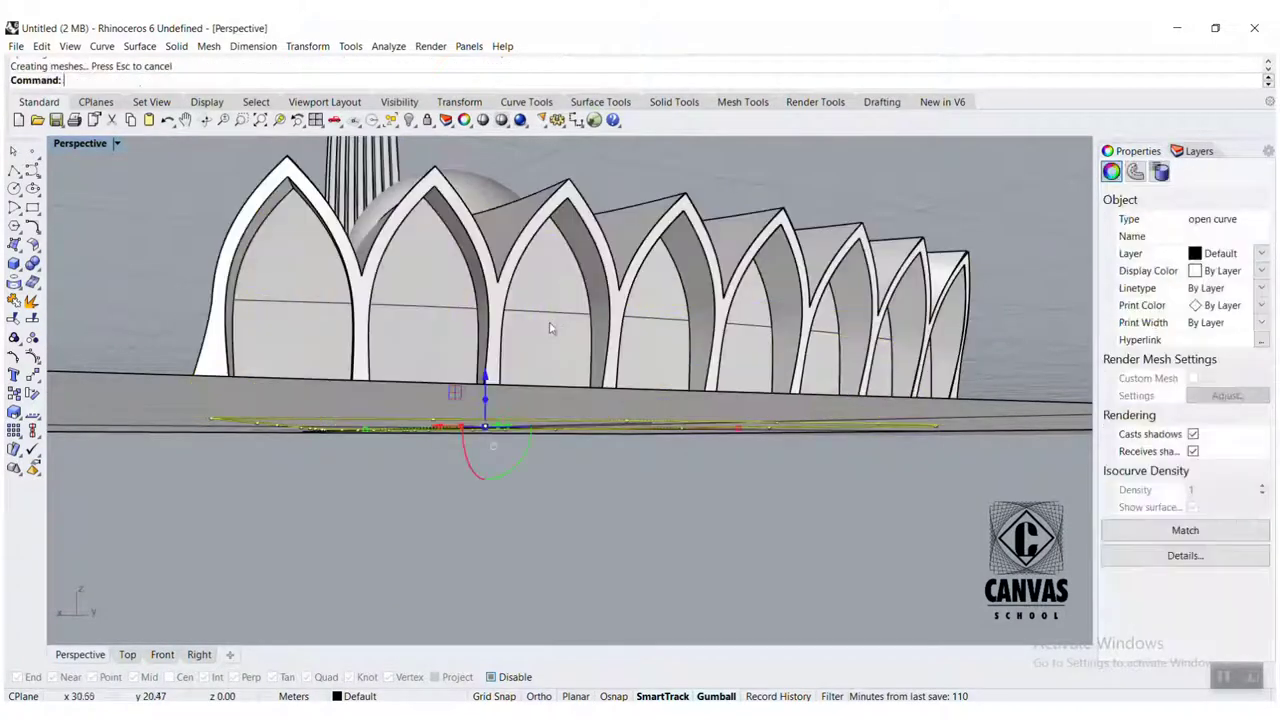
right_drag(556, 277, 698, 320)
scroll(495, 304, down, 4)
click(165, 196)
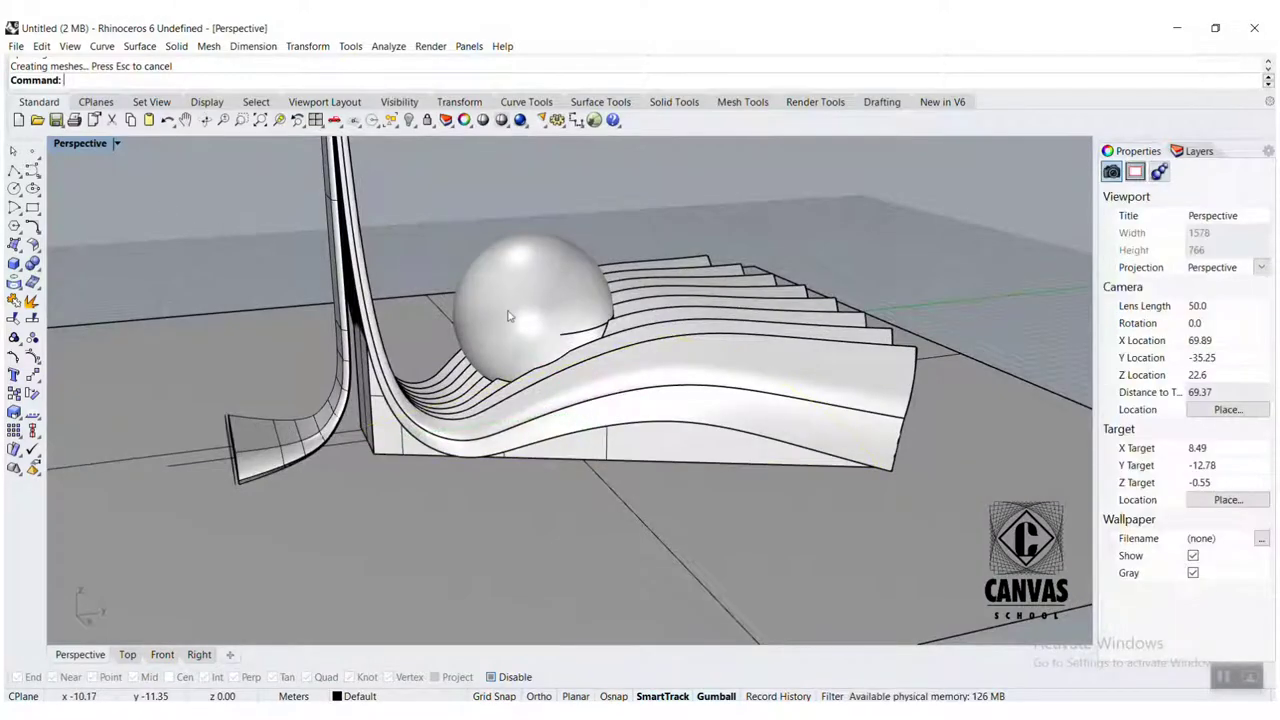
Step: Turn off surface isocurve display for the whole monument model, including its base surface
scroll(509, 315, down, 4)
right_drag(509, 315, 560, 408)
scroll(533, 393, down, 6)
right_drag(476, 289, 622, 294)
scroll(620, 293, up, 2)
drag(672, 276, 323, 515)
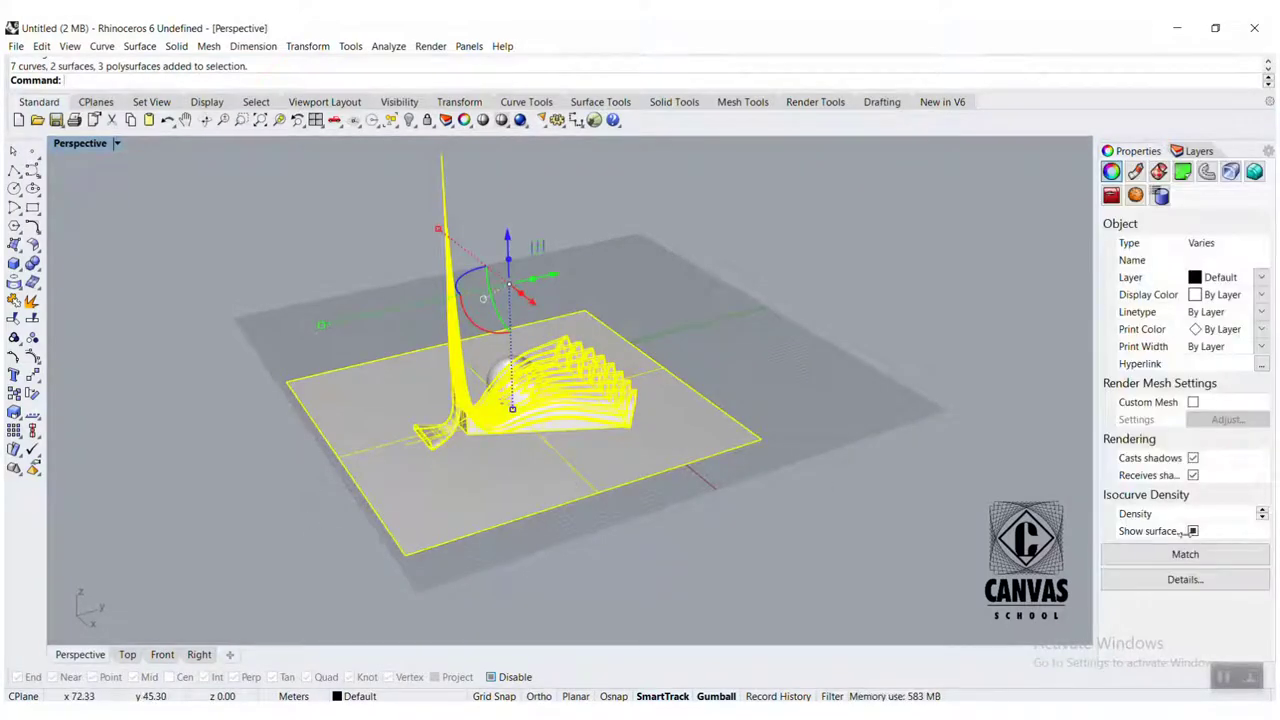
click(1193, 532)
click(854, 476)
right_drag(868, 472, 706, 450)
scroll(580, 408, up, 6)
right_drag(578, 408, 625, 404)
scroll(516, 388, up, 3)
scroll(626, 410, down, 6)
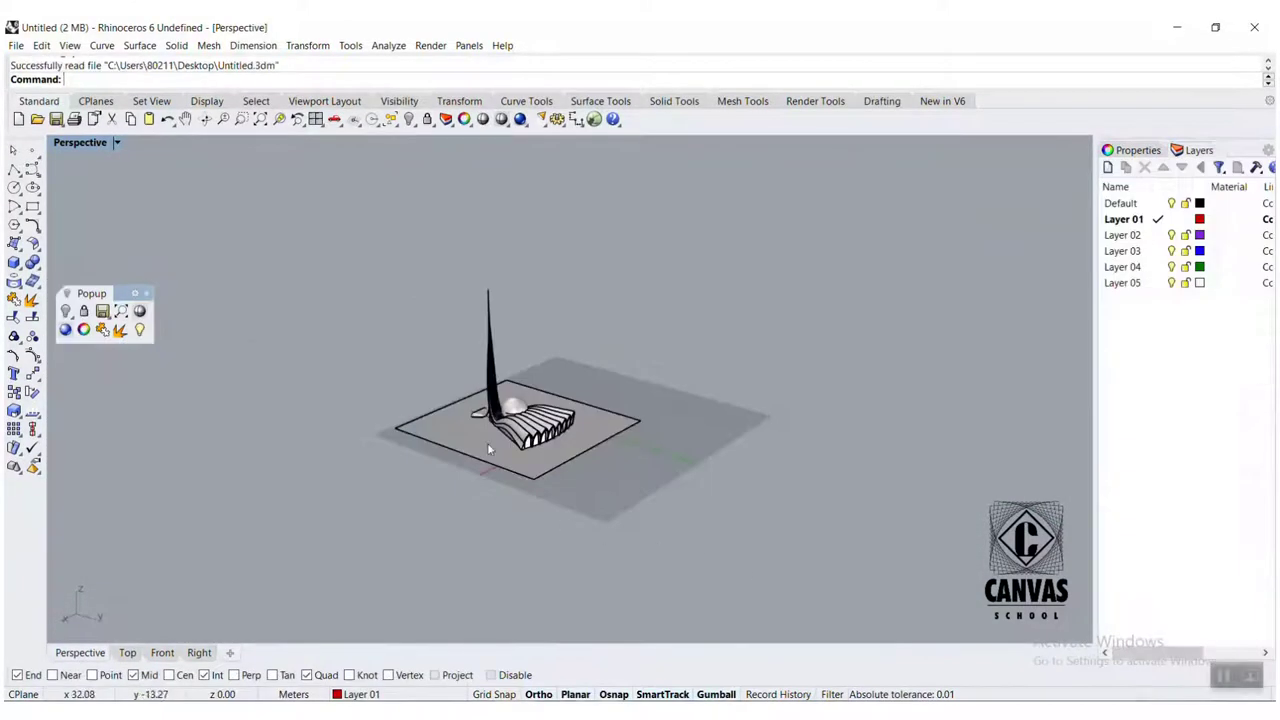
Step: Move the whole monument model along the Y axis, clear of the origin
scroll(488, 442, up, 4)
mouse_move(488, 430)
right_down()
mouse_move(475, 431)
mouse_move(489, 446)
mouse_move(508, 441)
right_up()
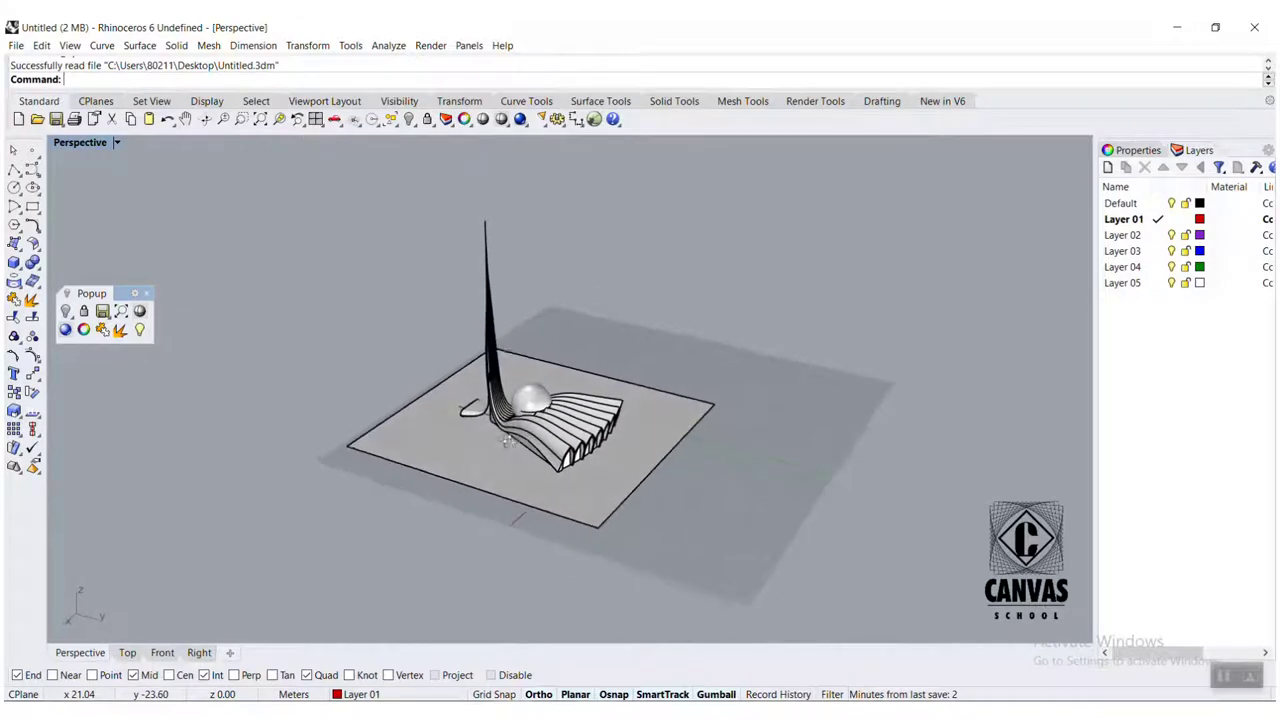
scroll(510, 440, up, 4)
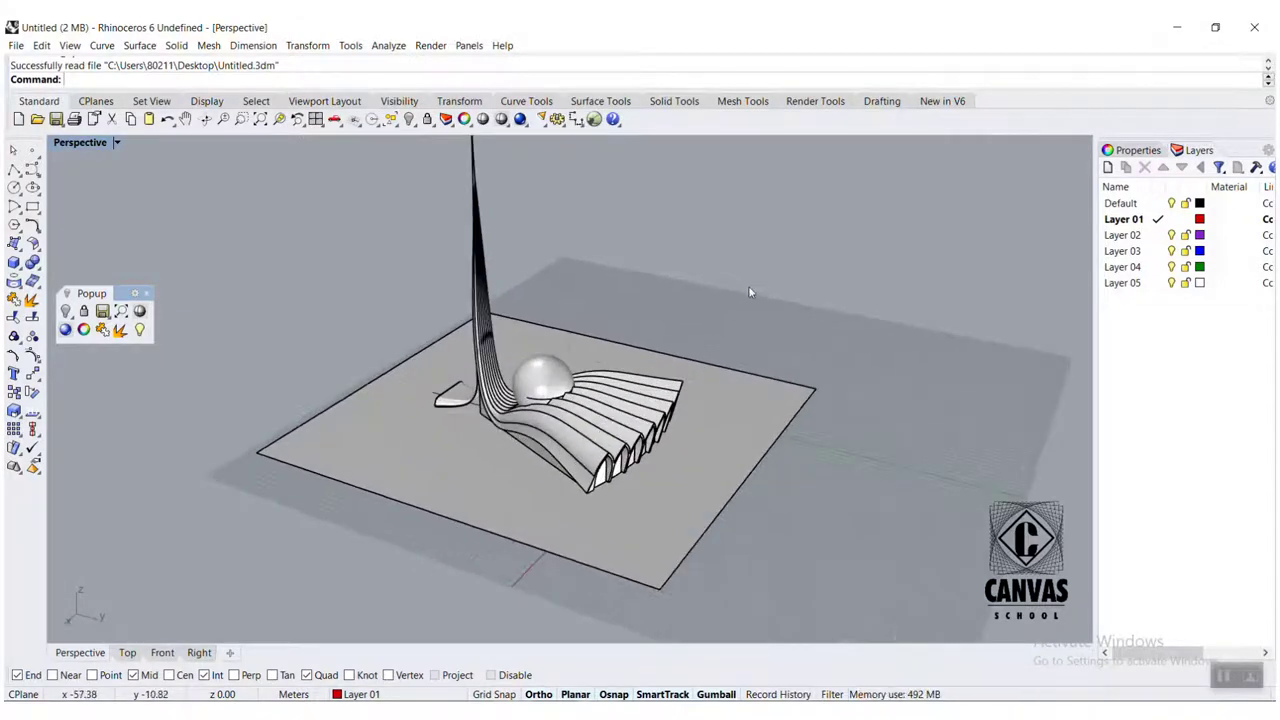
drag(750, 292, 266, 568)
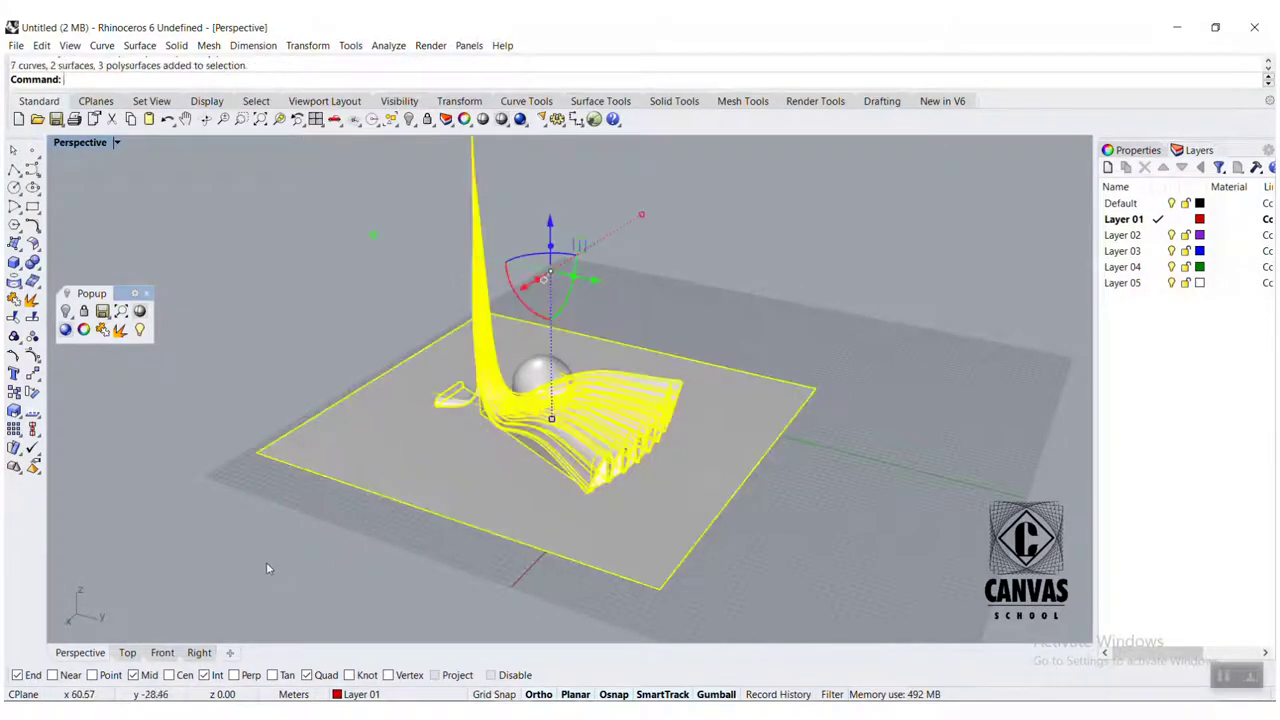
click(594, 287)
key(Return)
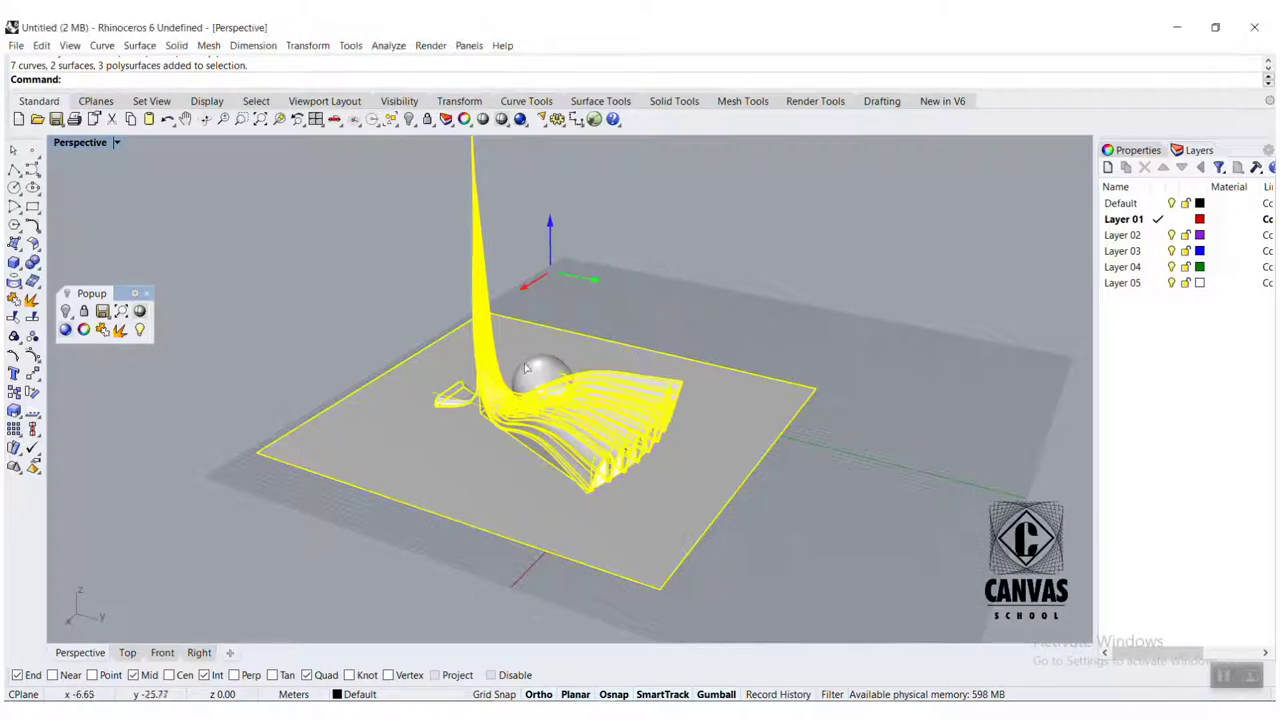
scroll(446, 331, down, 8)
click(694, 518)
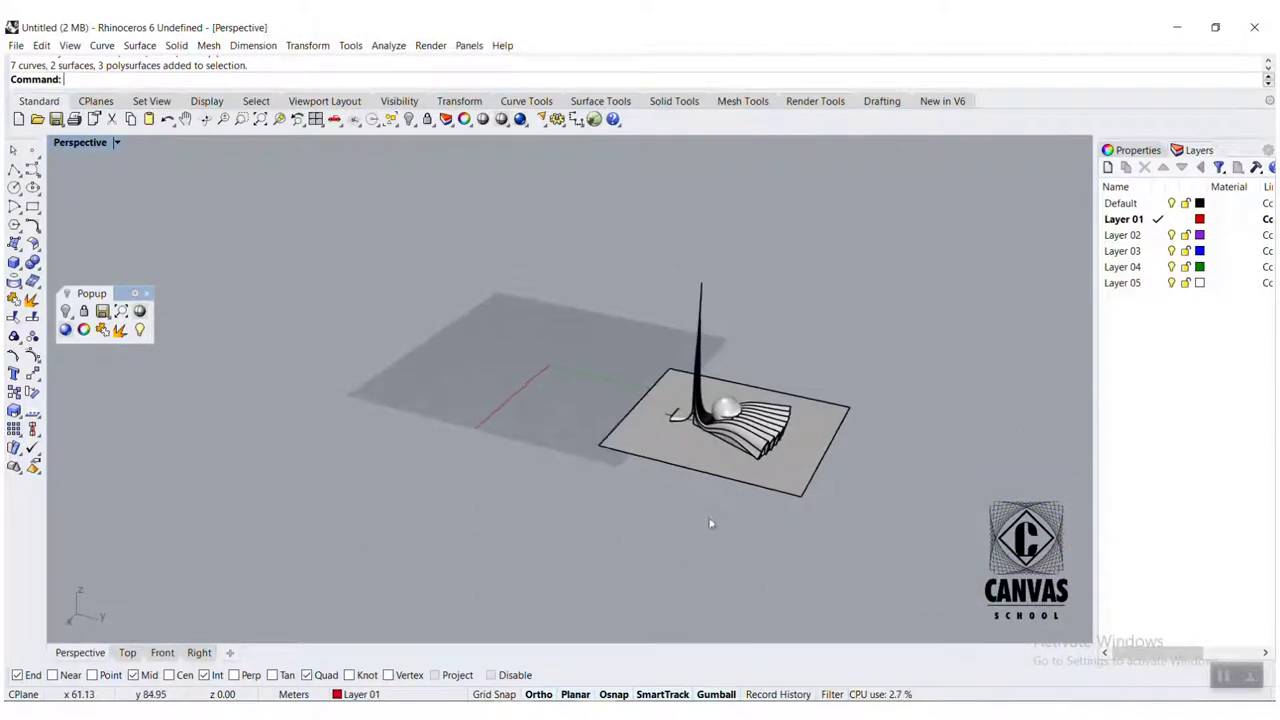
Step: Try to create UV curves from the outer canopy strip on the near side, and undo them
scroll(733, 458, up, 5)
scroll(830, 410, up, 2)
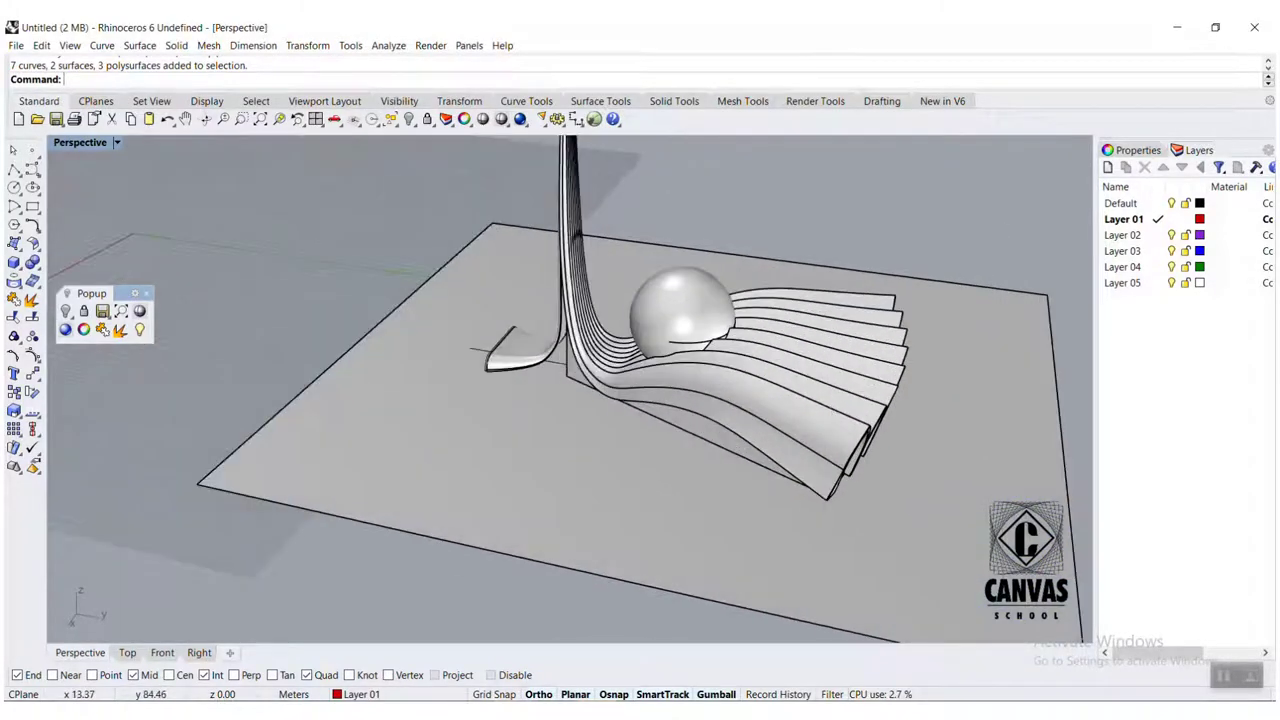
text(reateUVCrv)
key(Return)
click(826, 425)
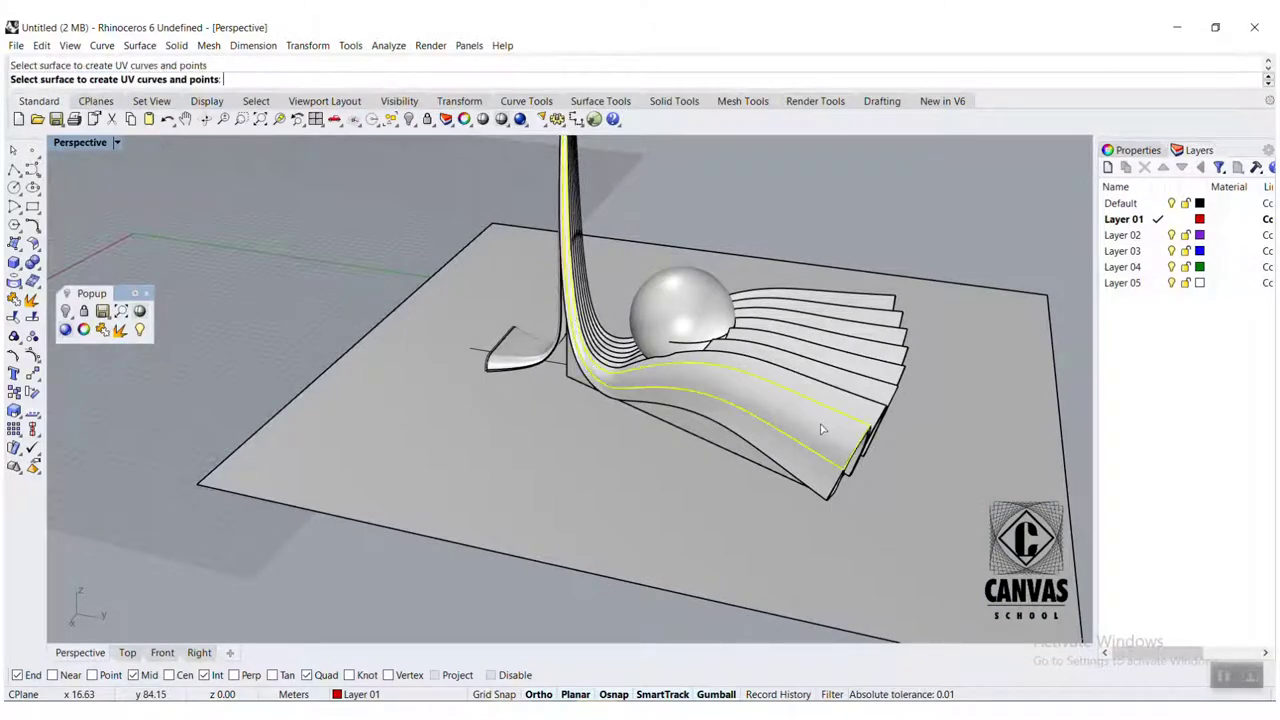
scroll(850, 420, down, 4)
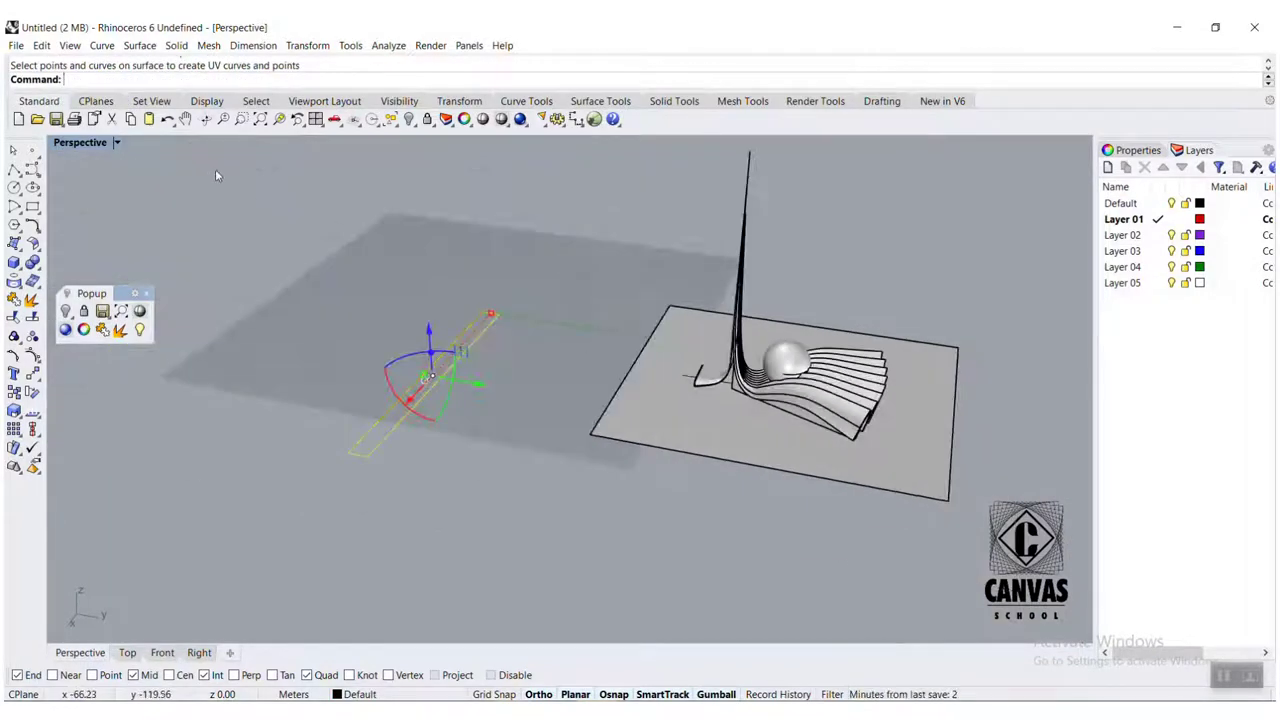
click(549, 314)
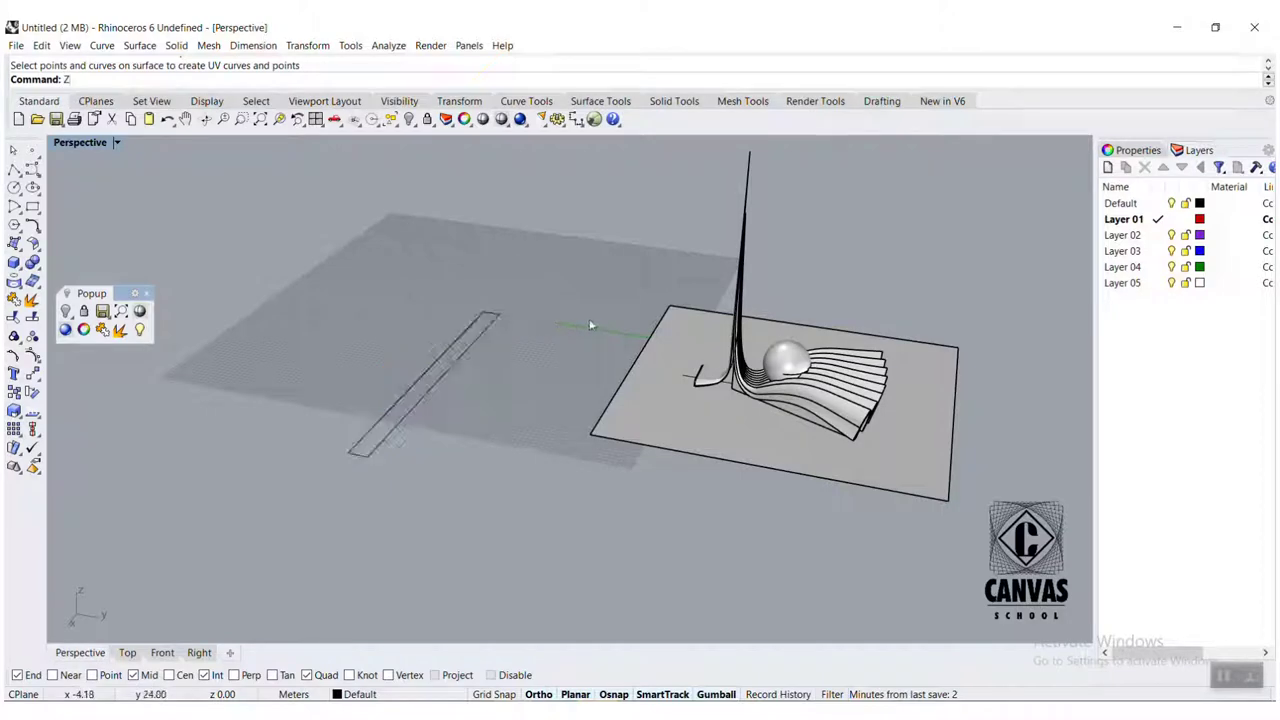
text(ZE)
key(Escape)
key(Escape)
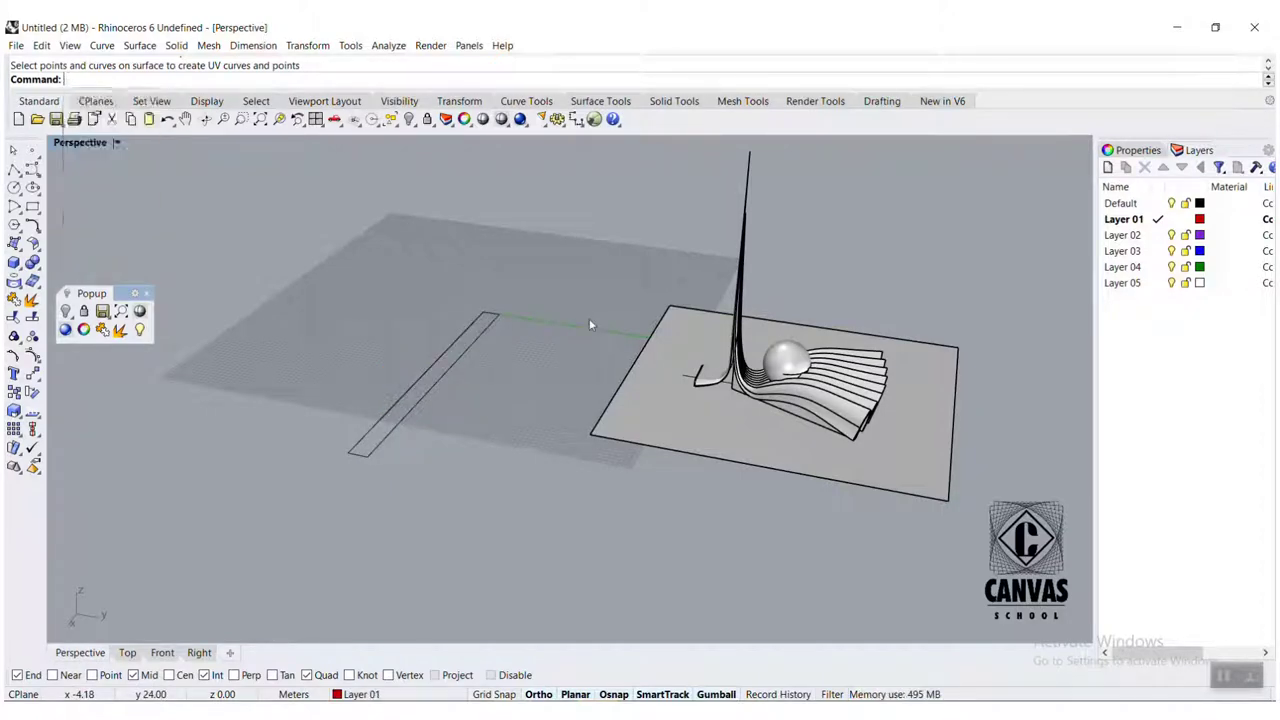
key(ctrl+z)
Step: Create UV curves from the large outer strip on the opposite side of the canopy
right_drag(589, 322, 490, 395)
scroll(470, 340, up, 5)
scroll(523, 389, up, 2)
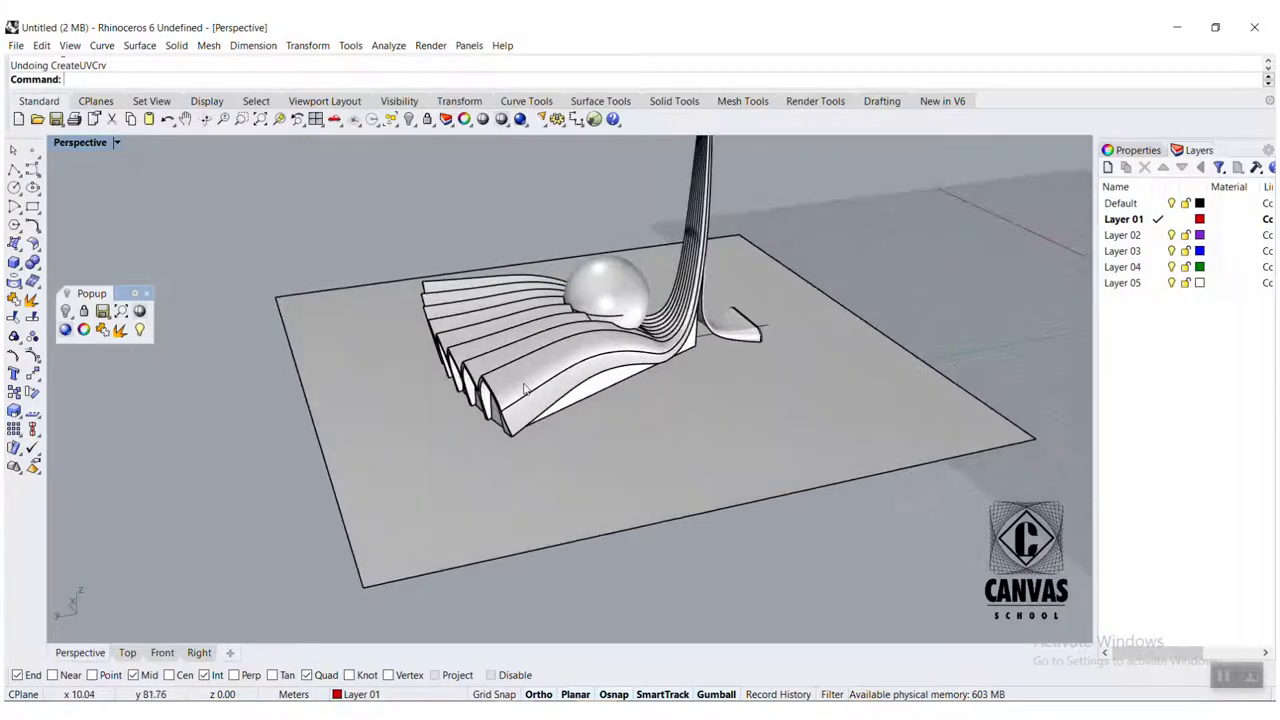
text(CreateUVCrv)
key(Return)
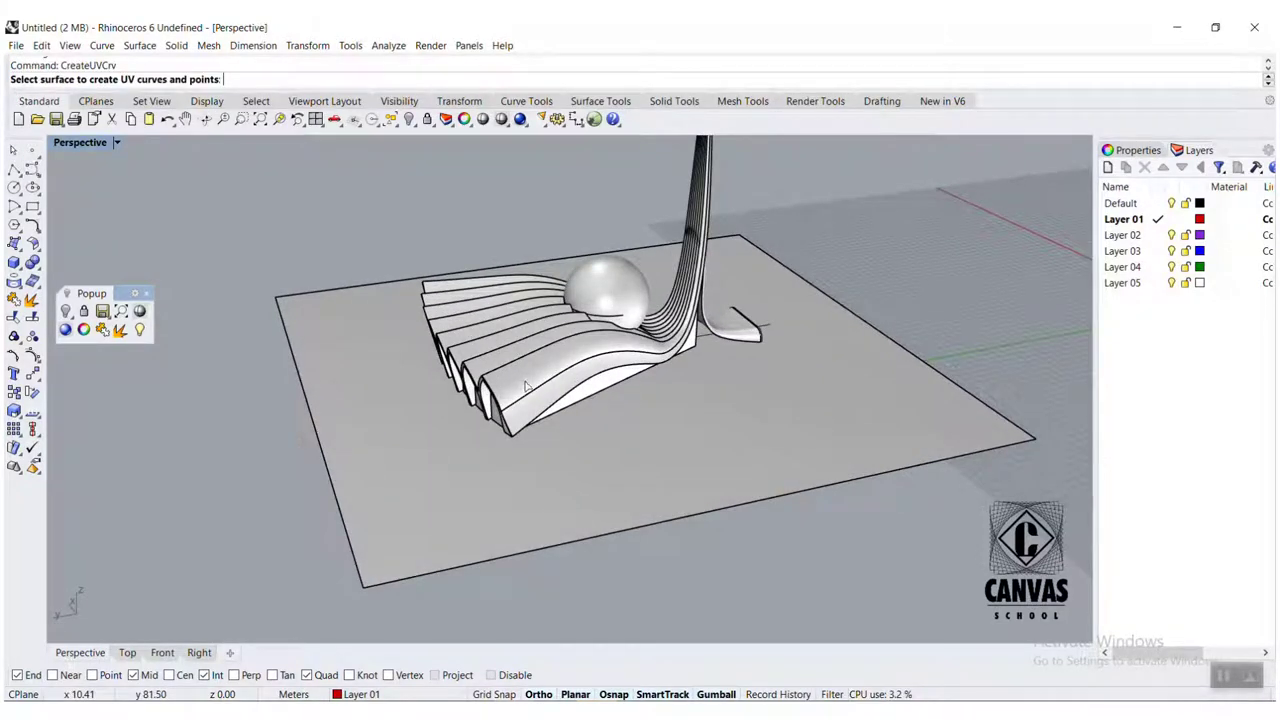
click(527, 387)
scroll(343, 360, down, 3)
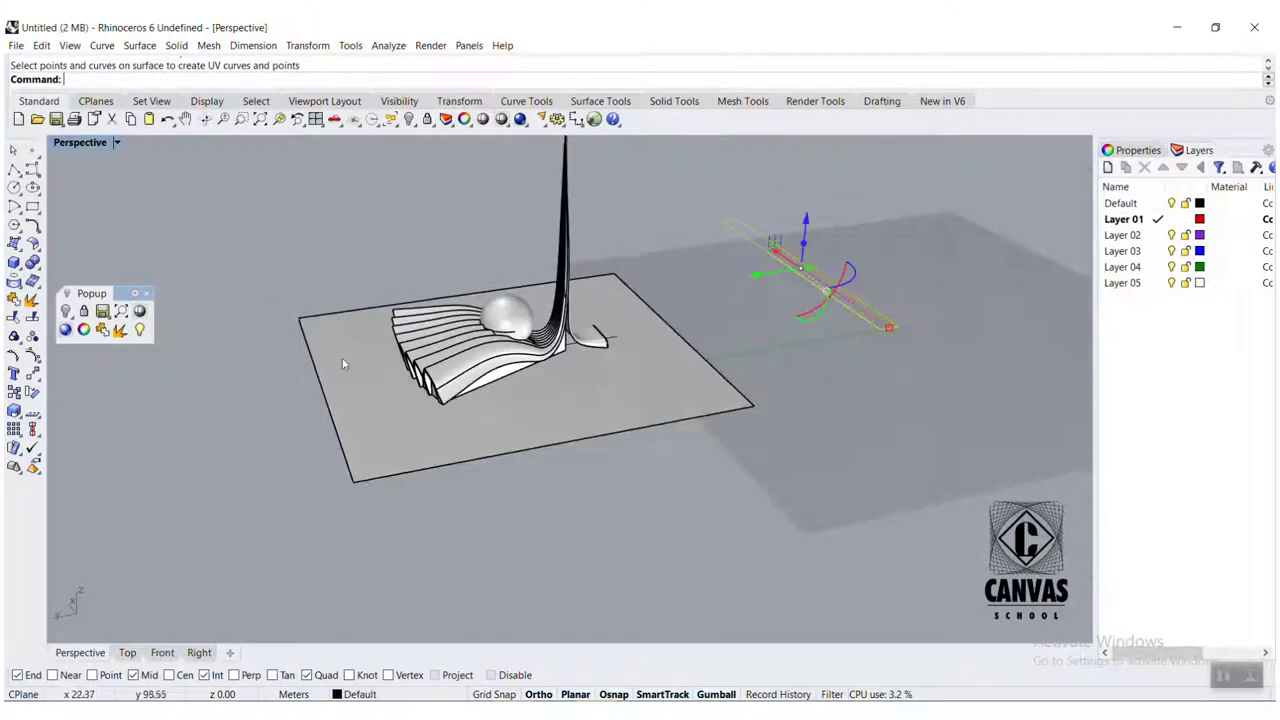
Step: In the Top view, draw an 8-sided star inside the UV outline near its origin corner, with radii of 0.1 m and about 0.08 m
double_click(70, 143)
double_click(68, 143)
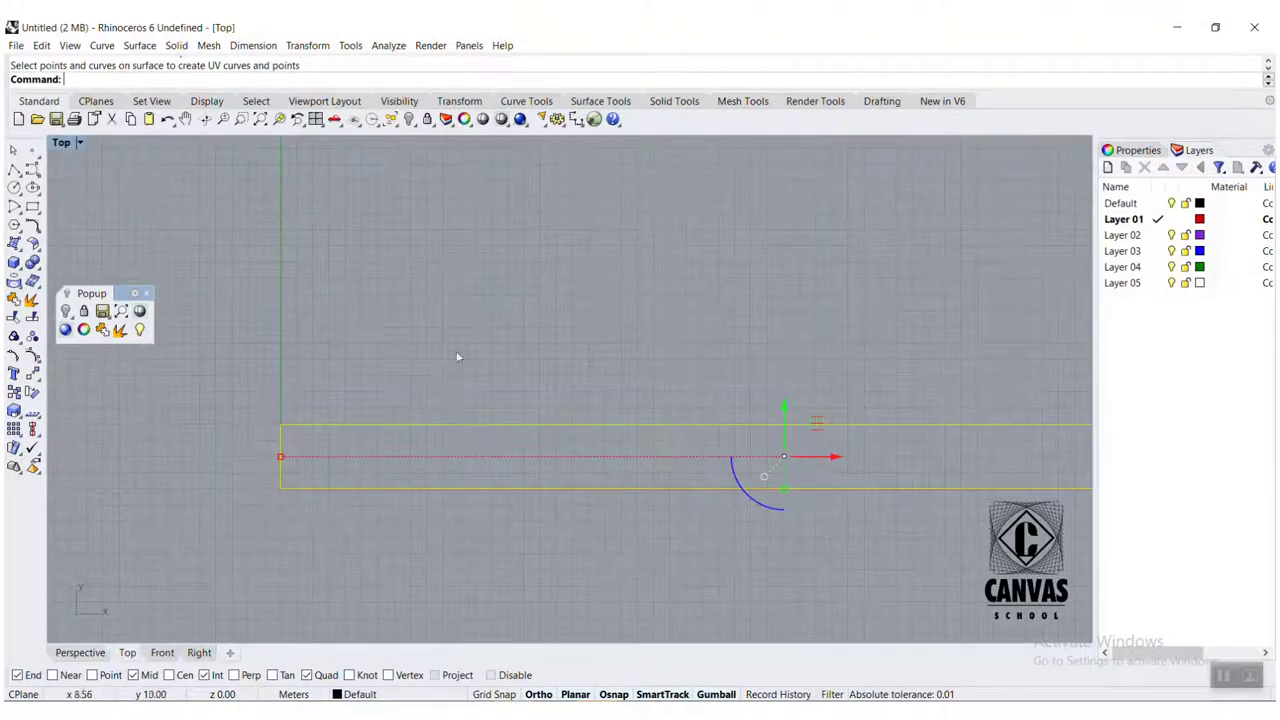
scroll(537, 461, up, 3)
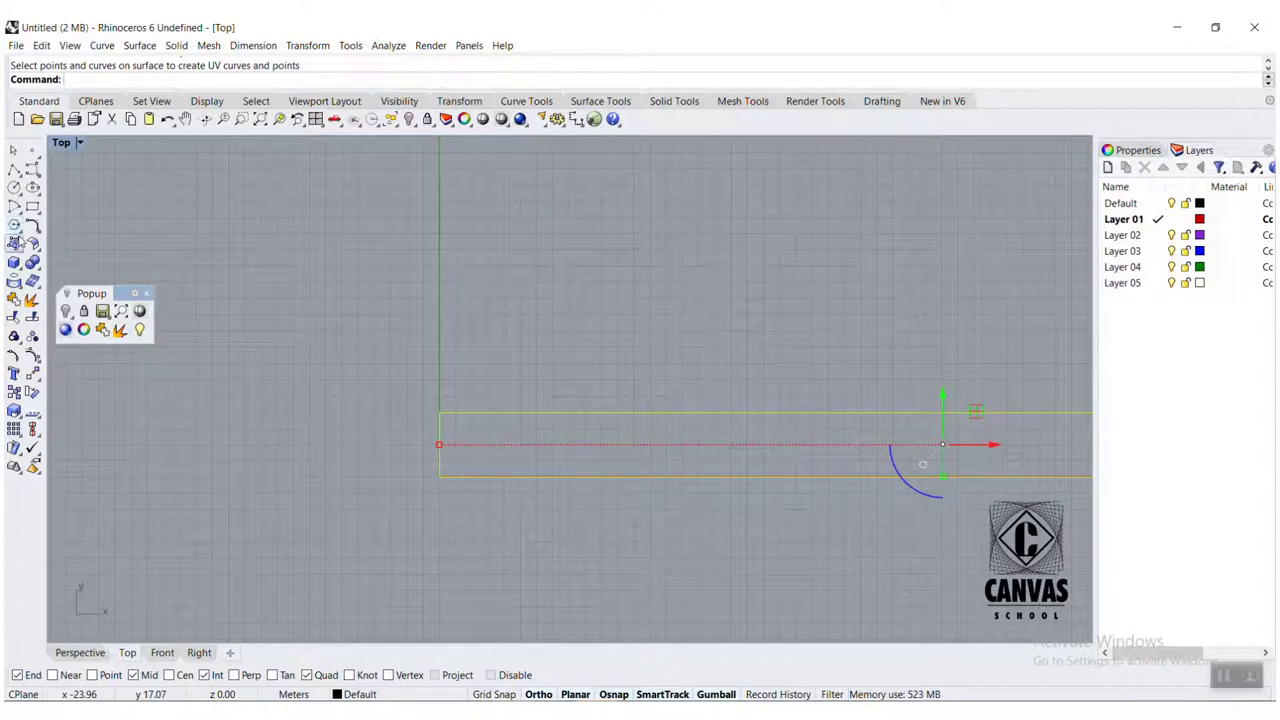
click(15, 226)
click(52, 249)
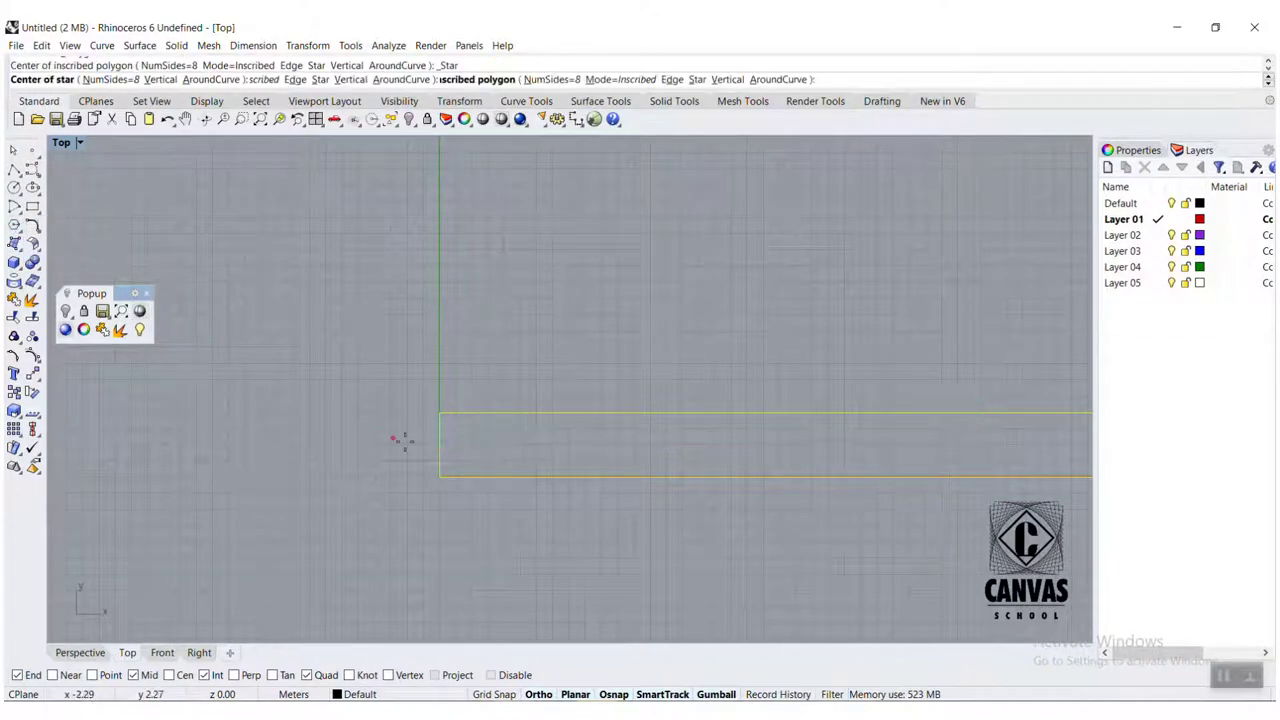
scroll(420, 455, up, 5)
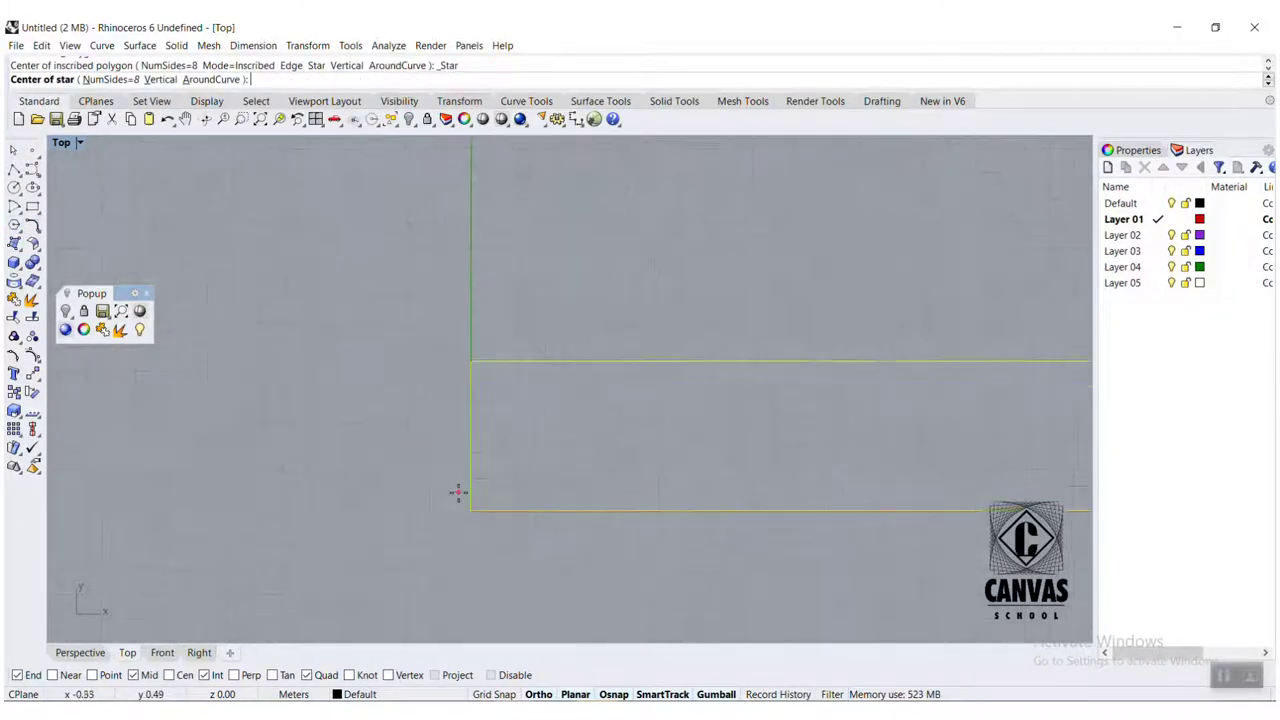
scroll(511, 513, up, 2)
click(517, 507)
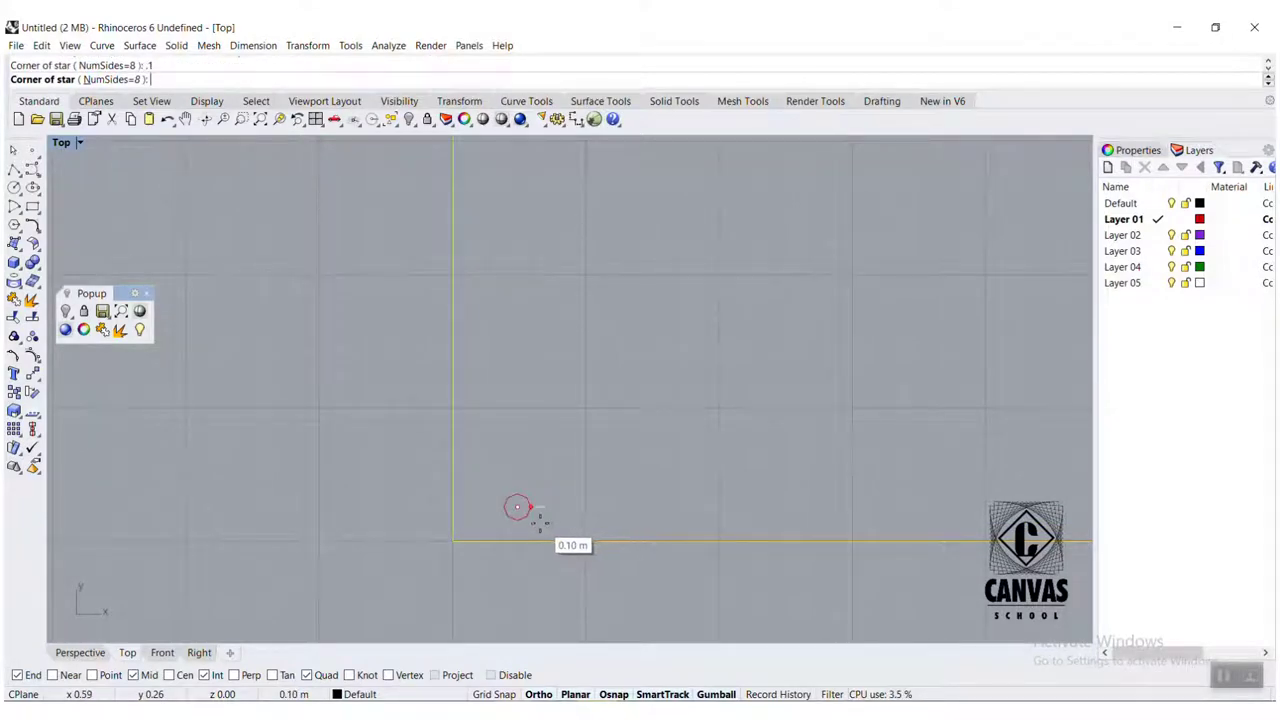
scroll(540, 518, up, 2)
click(519, 495)
scroll(518, 497, up, 6)
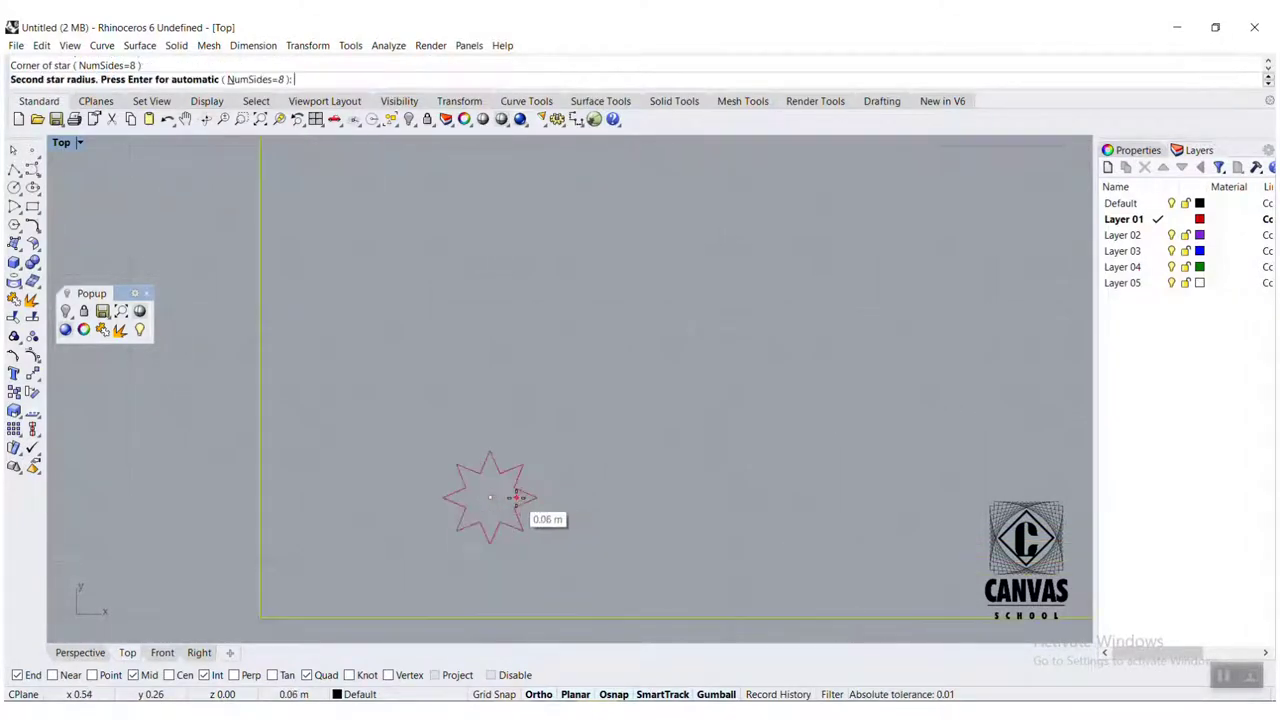
scroll(521, 495, up, 3)
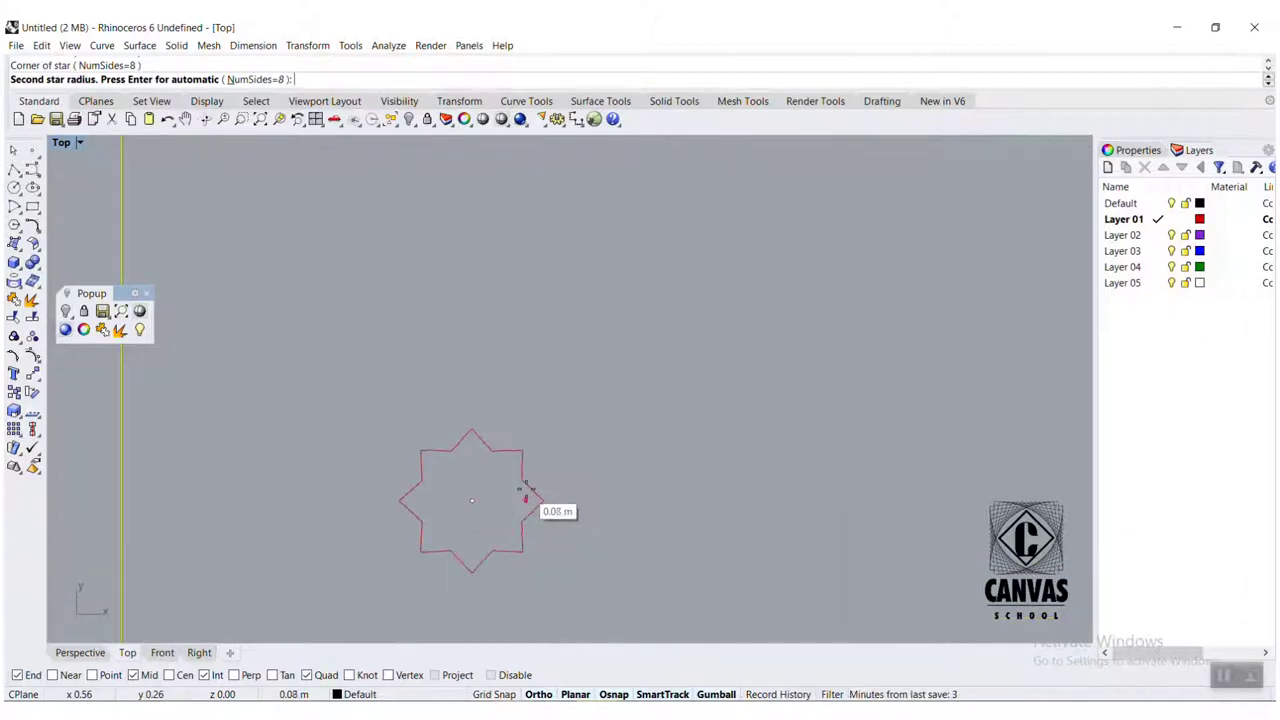
click(526, 492)
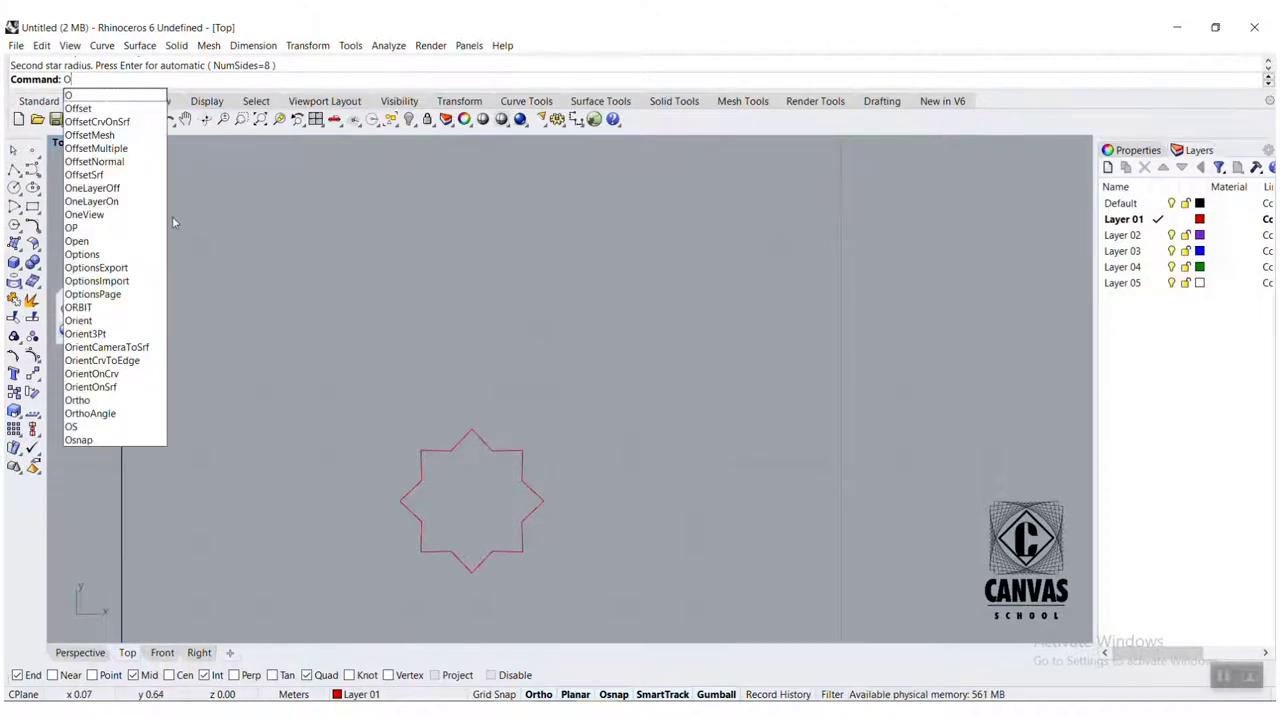
Step: Offset the star outward with OffsetMultiple, using 10 copies, 0.01 spacing and sharp corners
click(128, 149)
click(508, 459)
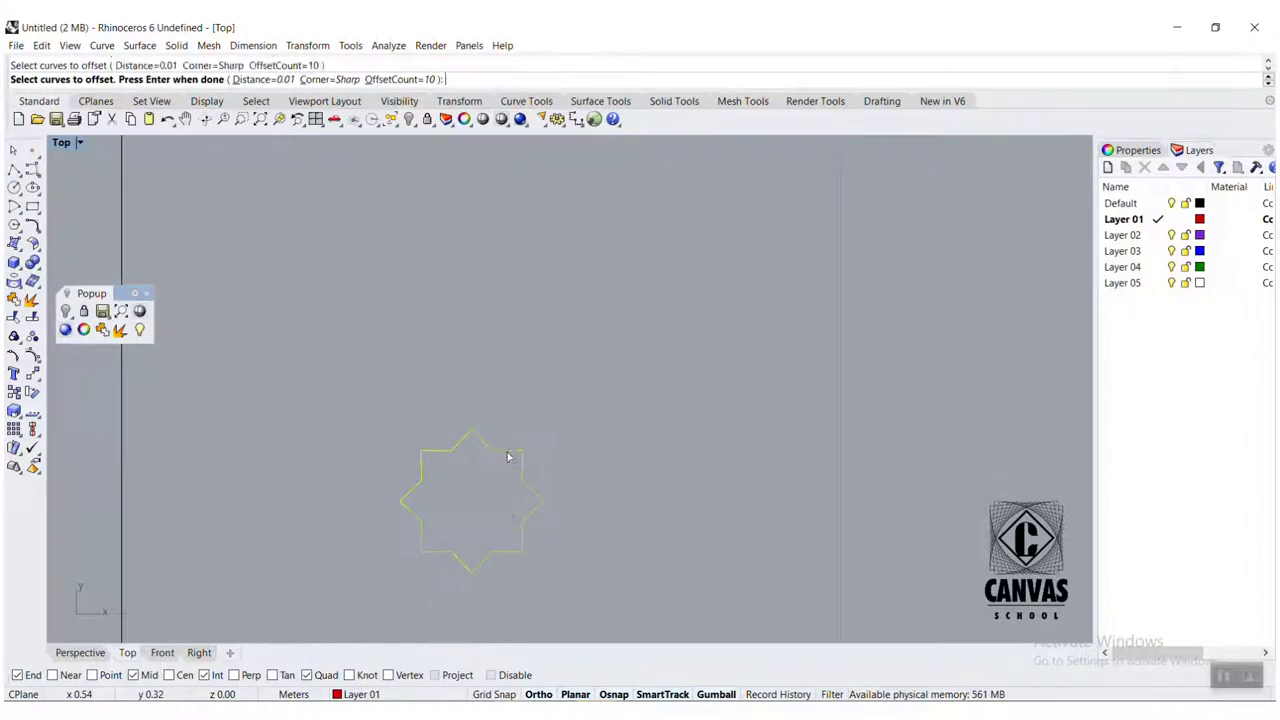
key(Return)
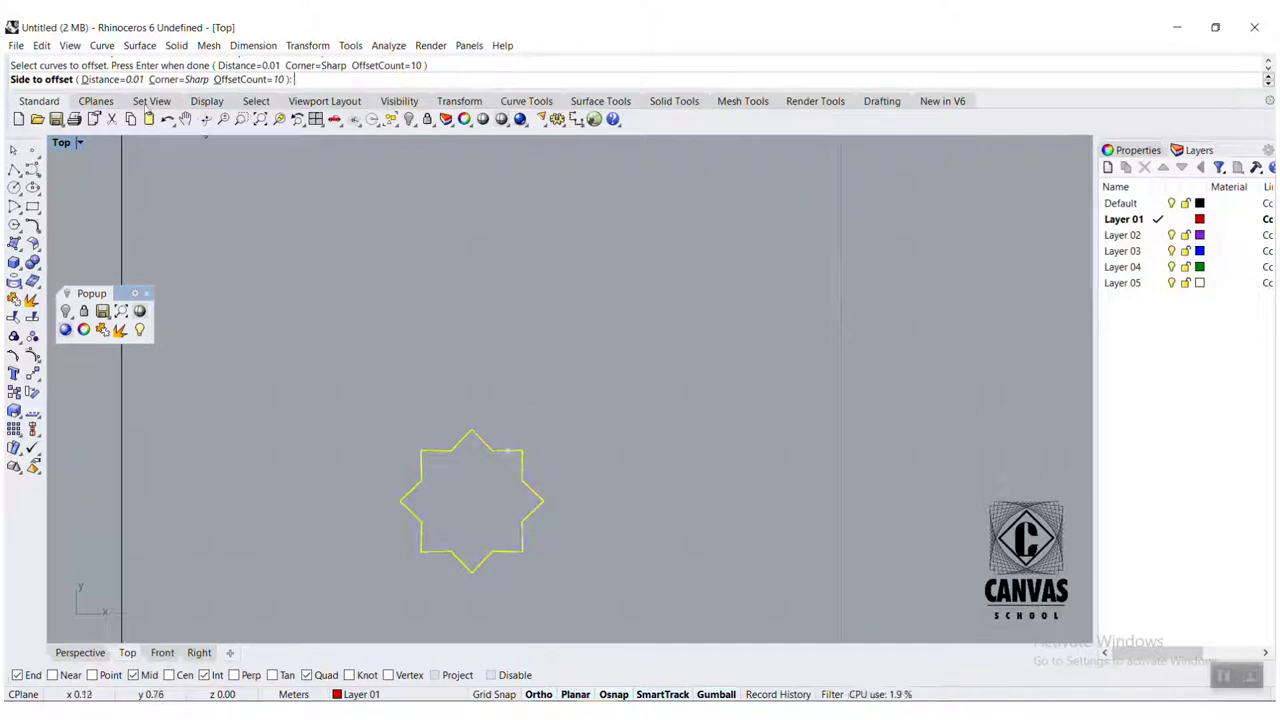
click(588, 450)
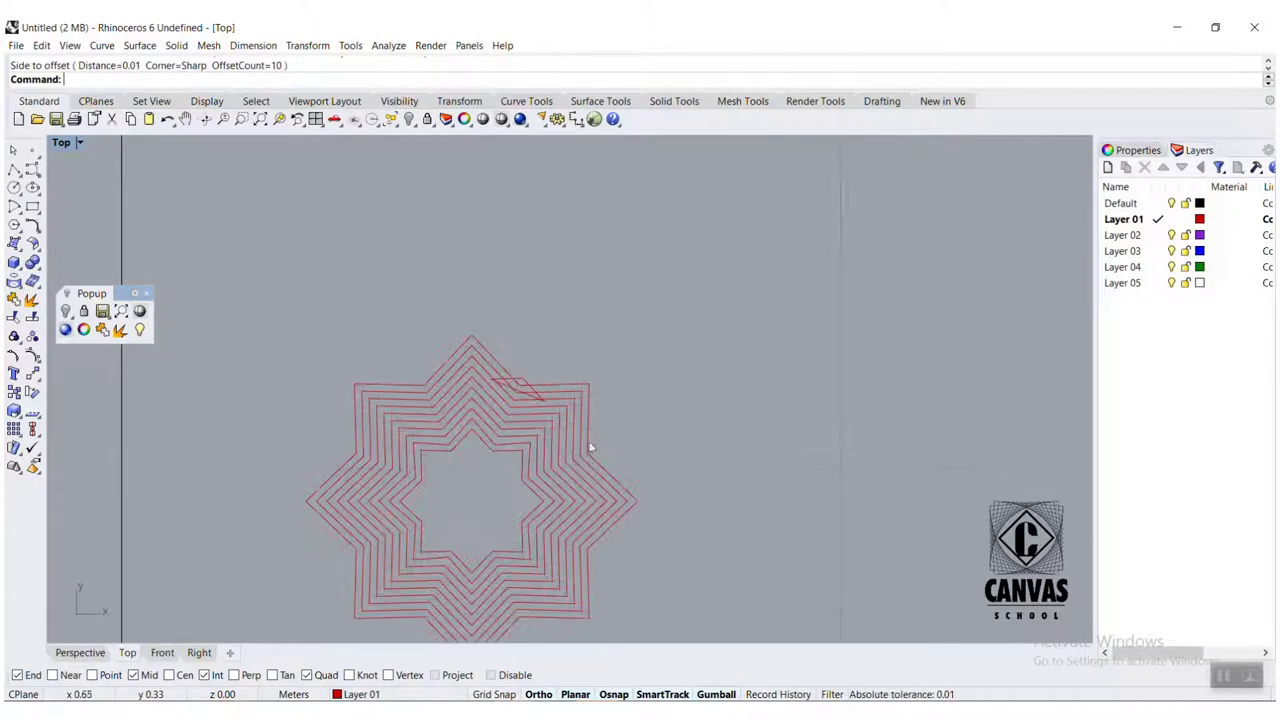
Step: Delete the stray small curve crossing the upper points of the offset stars
scroll(593, 441, down, 2)
scroll(551, 395, up, 5)
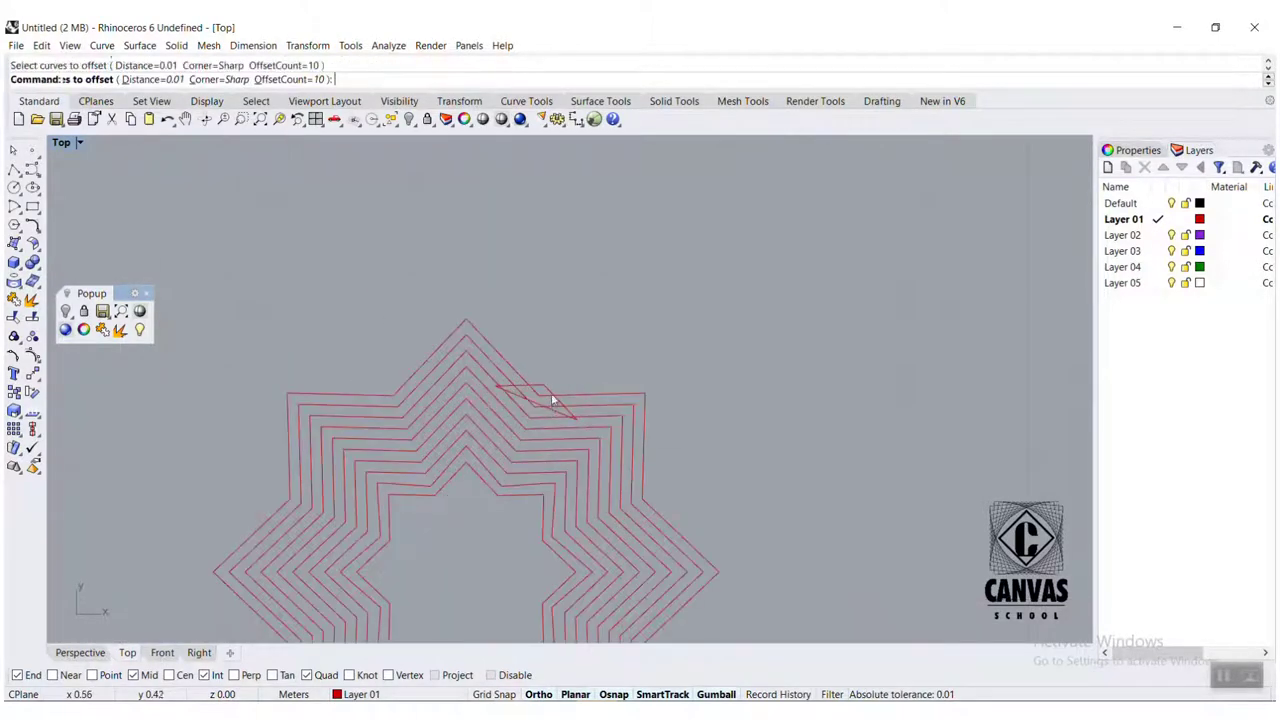
click(551, 395)
key(Delete)
scroll(650, 395, down, 6)
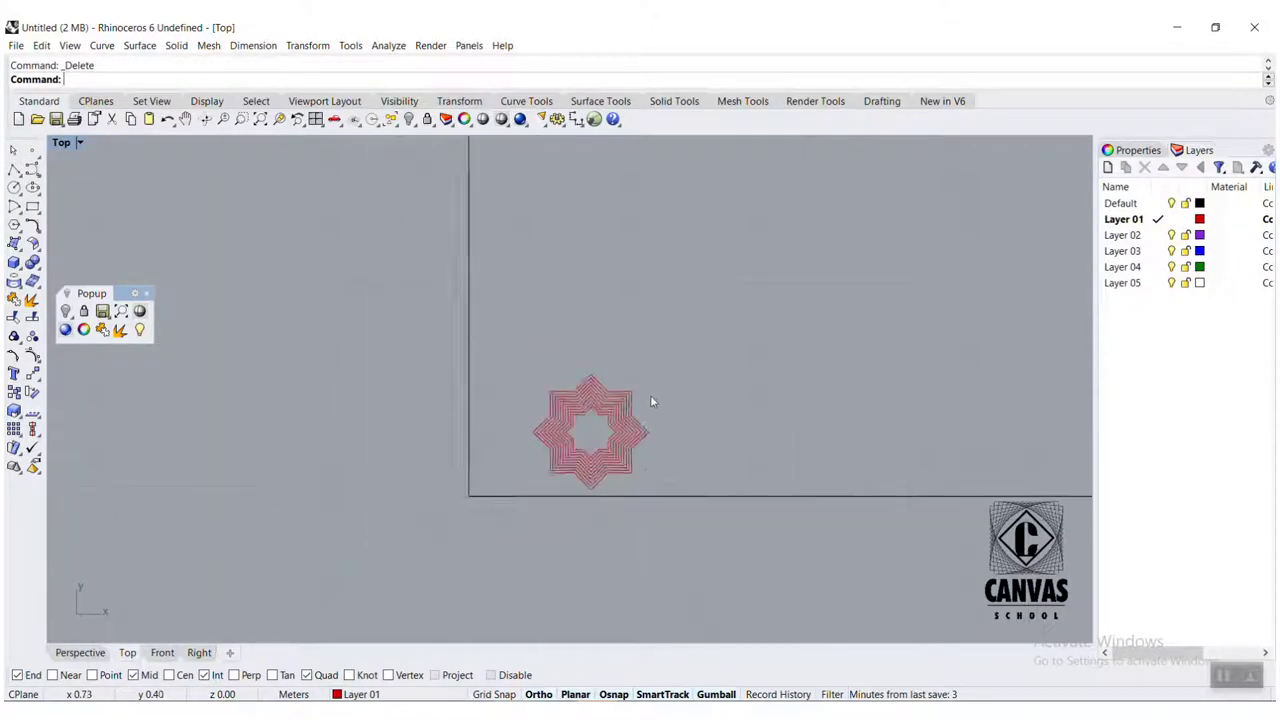
Step: Leave the smallest nested star in place and move the other stars straight up until they meet its upper point
right_drag(704, 387, 698, 505)
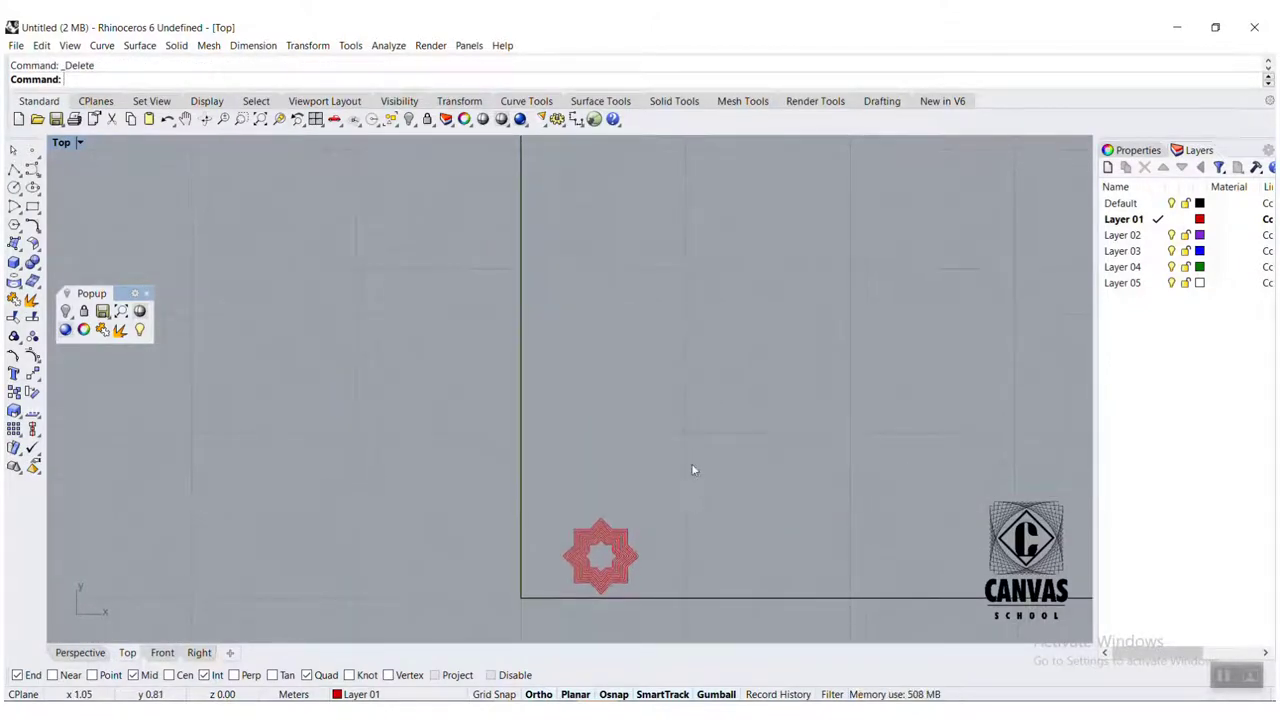
scroll(693, 470, down, 3)
scroll(662, 524, up, 3)
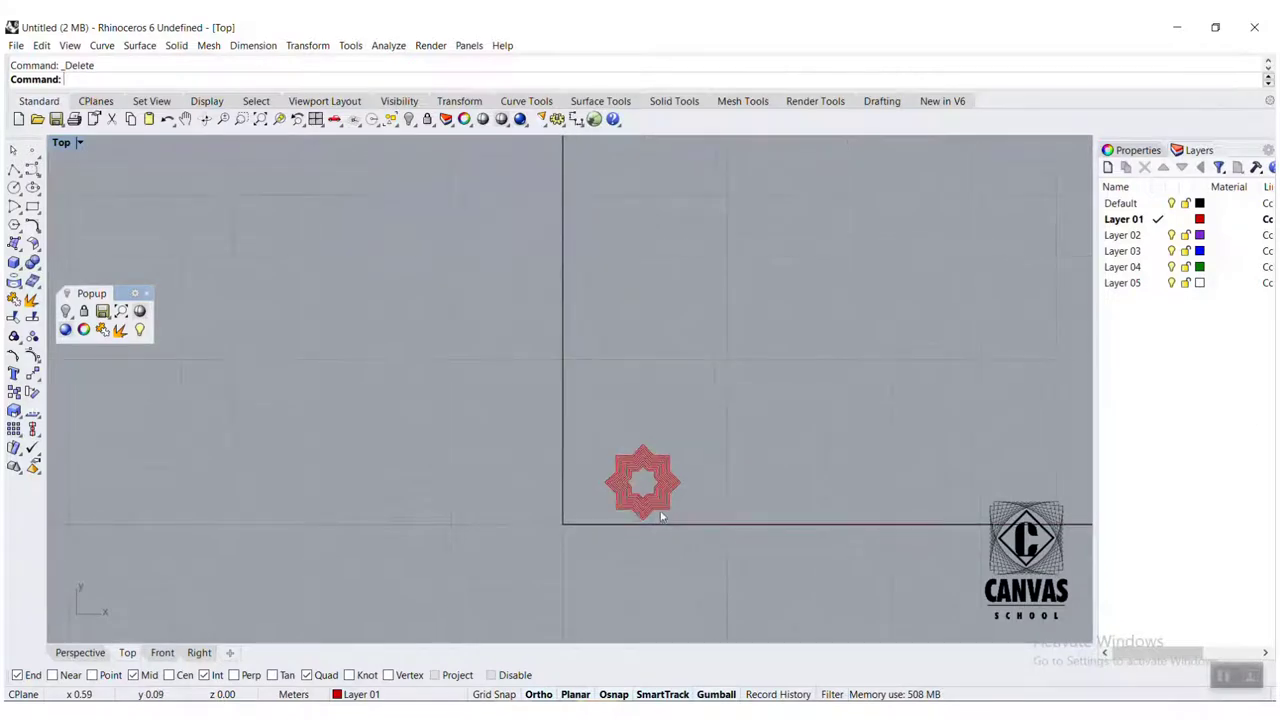
scroll(660, 516, up, 3)
scroll(745, 285, up, 2)
drag(622, 407, 616, 294)
ctrl+click(621, 393)
scroll(612, 308, up, 3)
scroll(703, 496, up, 4)
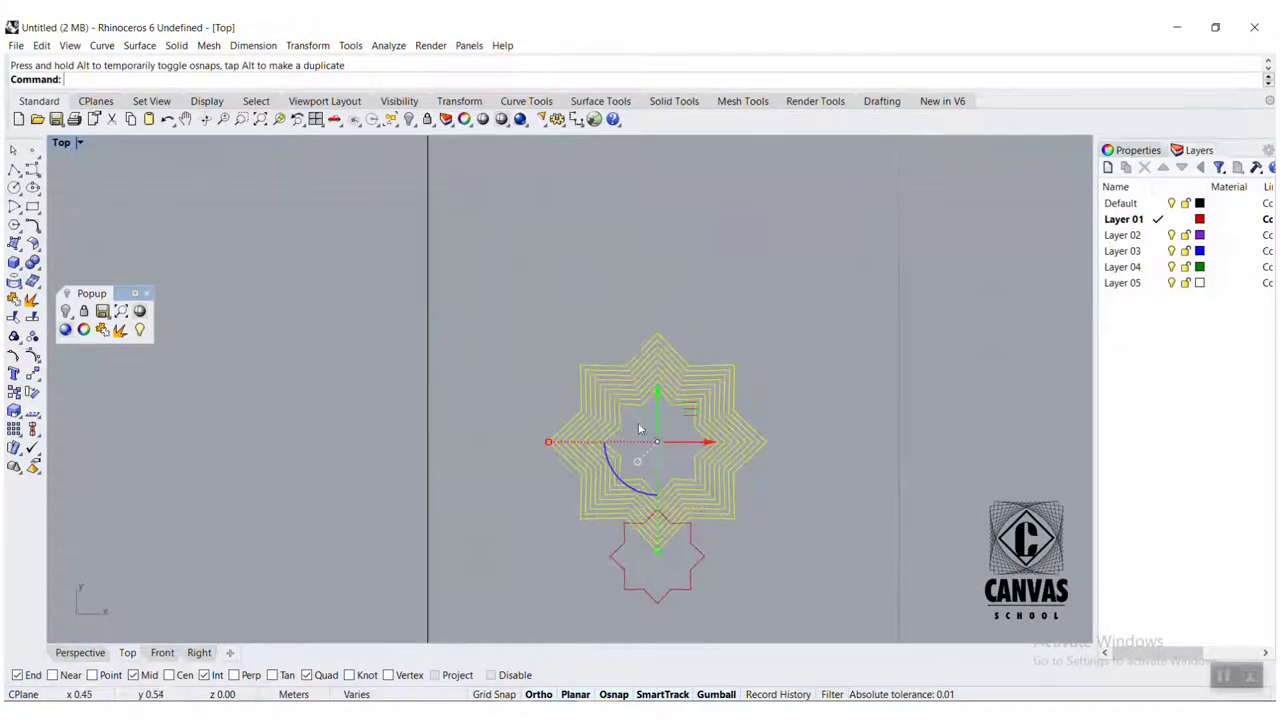
Step: Exclude the second-smallest star and move the remaining larger stars straight up so they stack just above it
ctrl+click(657, 389)
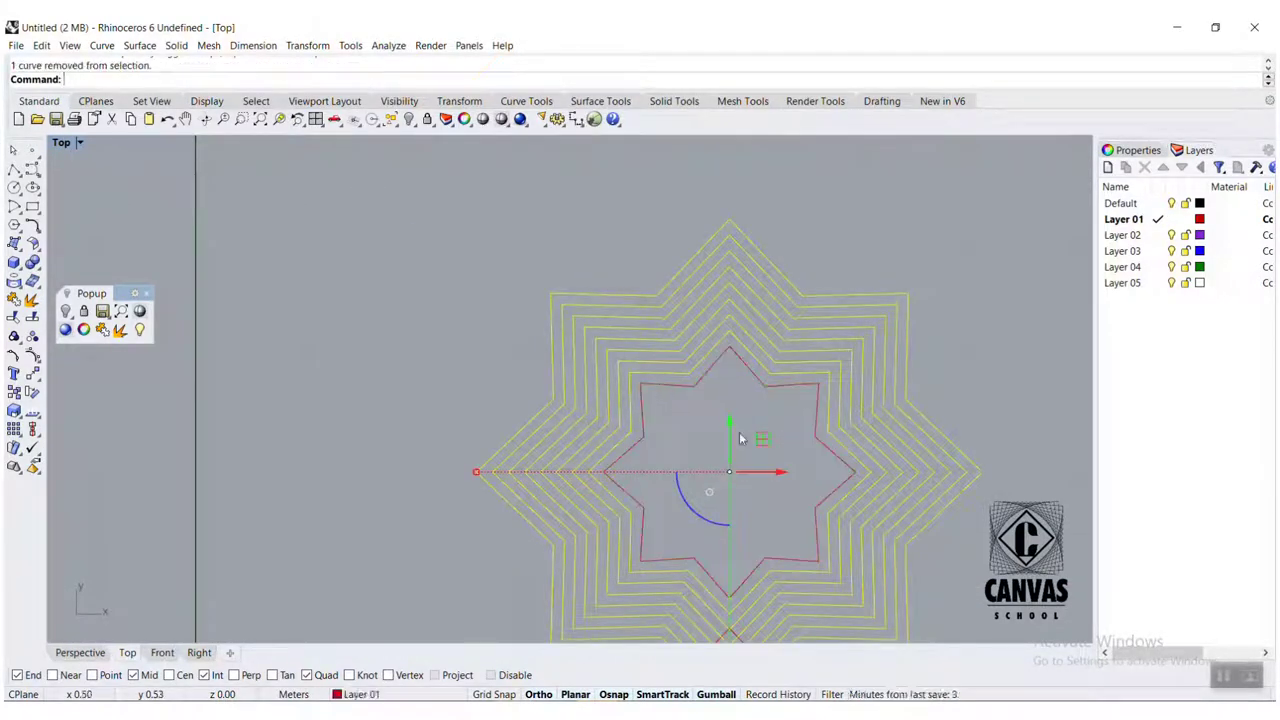
drag(730, 431, 712, 319)
scroll(711, 467, down, 6)
scroll(716, 321, up, 8)
scroll(647, 352, down, 4)
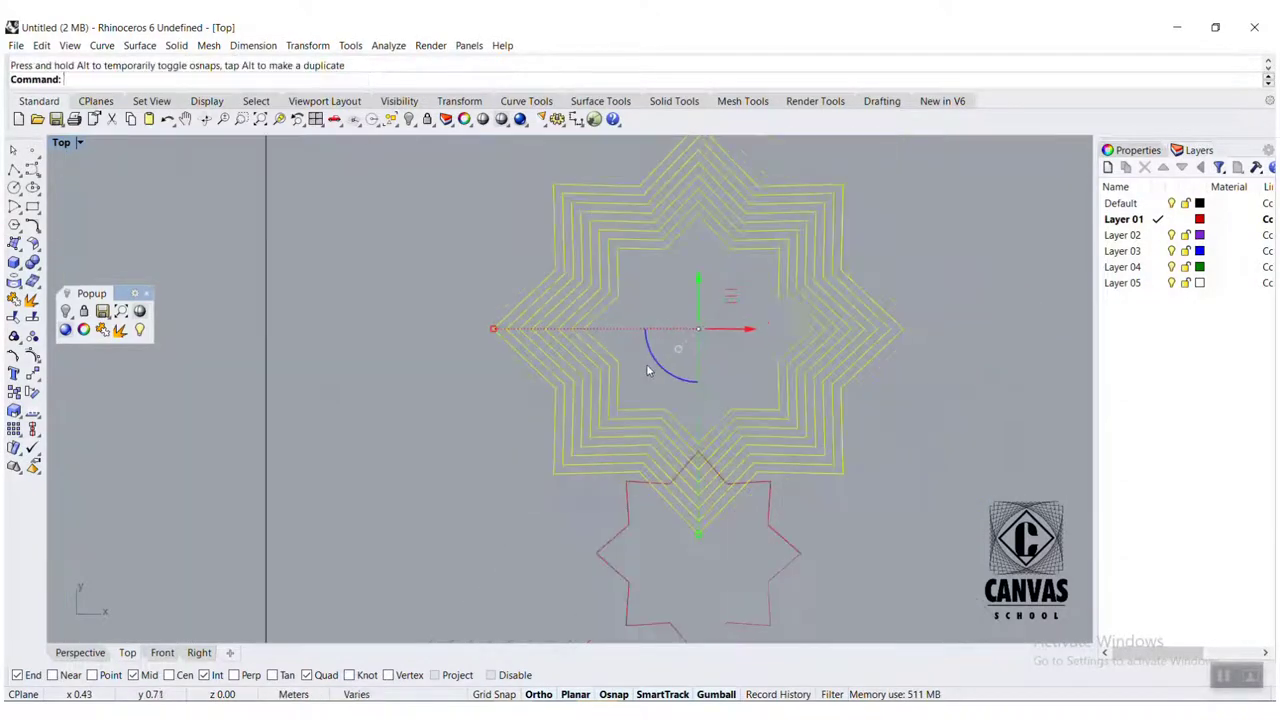
scroll(647, 371, down, 3)
Step: Leave the third star in the column and move the remaining nested stars straight up to sit above it
ctrl+click(643, 417)
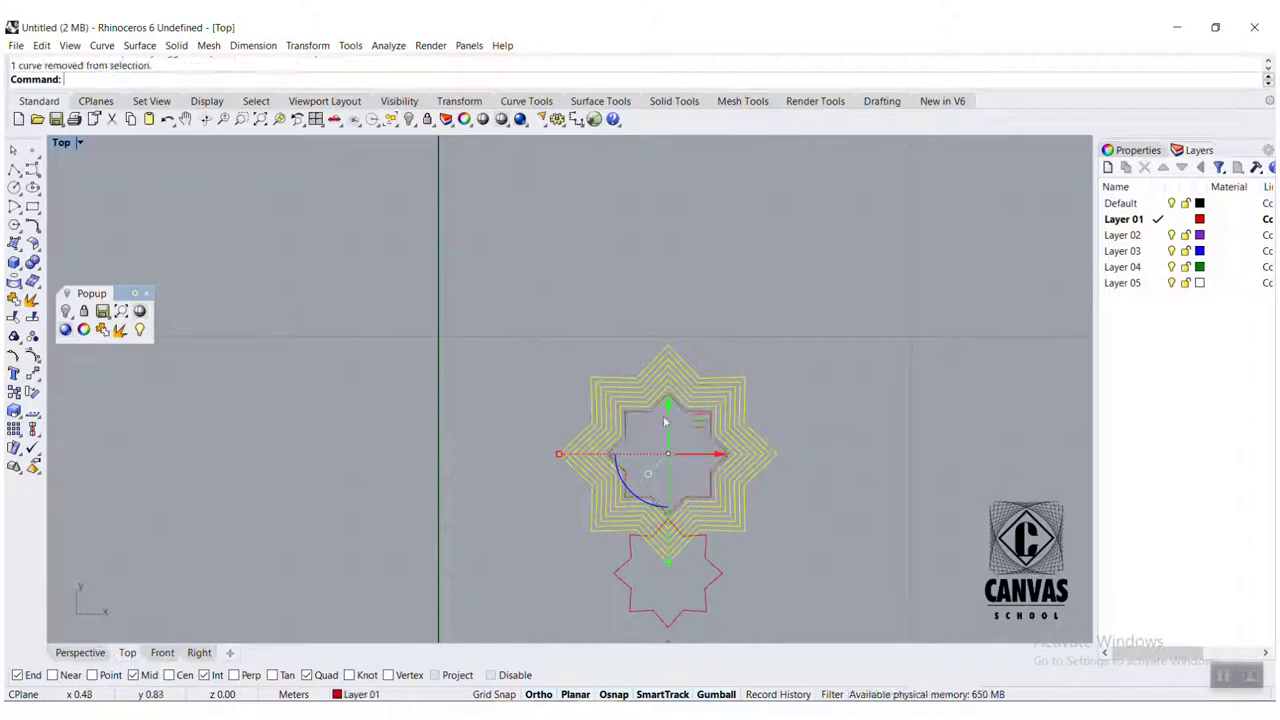
drag(668, 405, 679, 294)
scroll(686, 349, up, 3)
right_drag(652, 337, 644, 463)
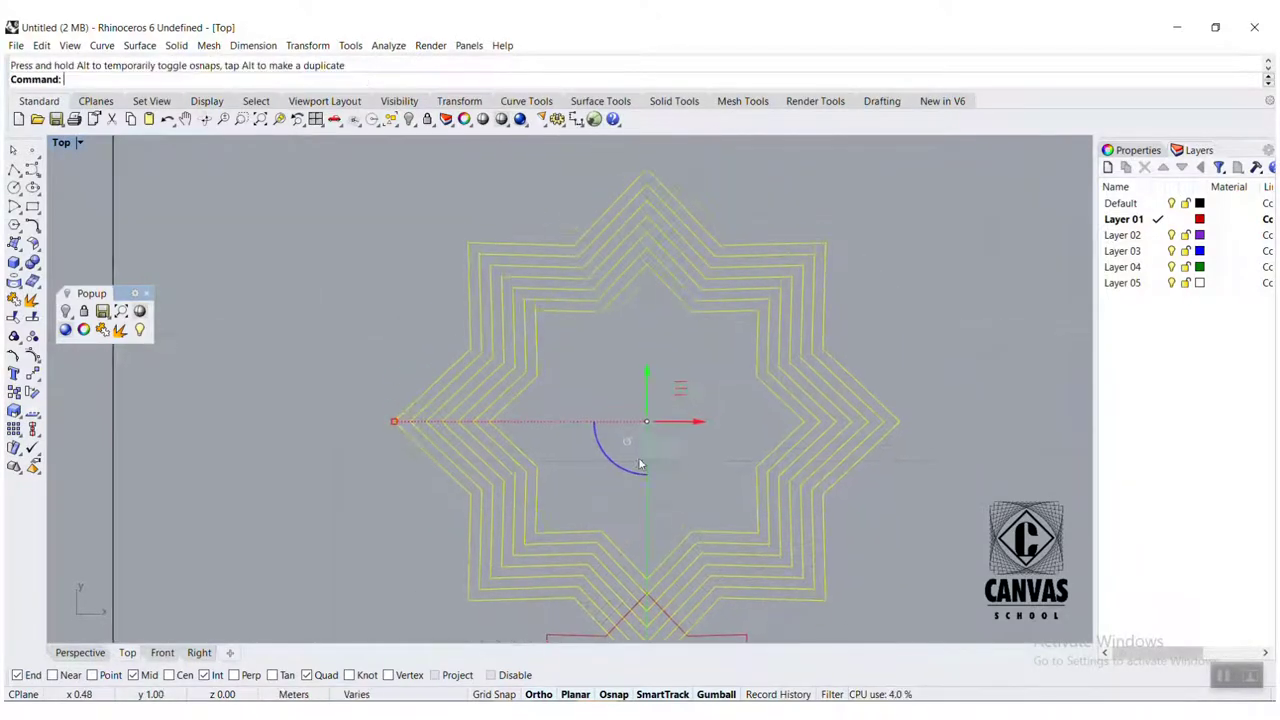
Step: Leave the fourth star in the column and shift the remaining larger stars straight up beyond its upper point
ctrl+click(609, 309)
drag(648, 378, 690, 304)
scroll(680, 505, down, 6)
scroll(686, 279, up, 3)
right_drag(690, 304, 721, 517)
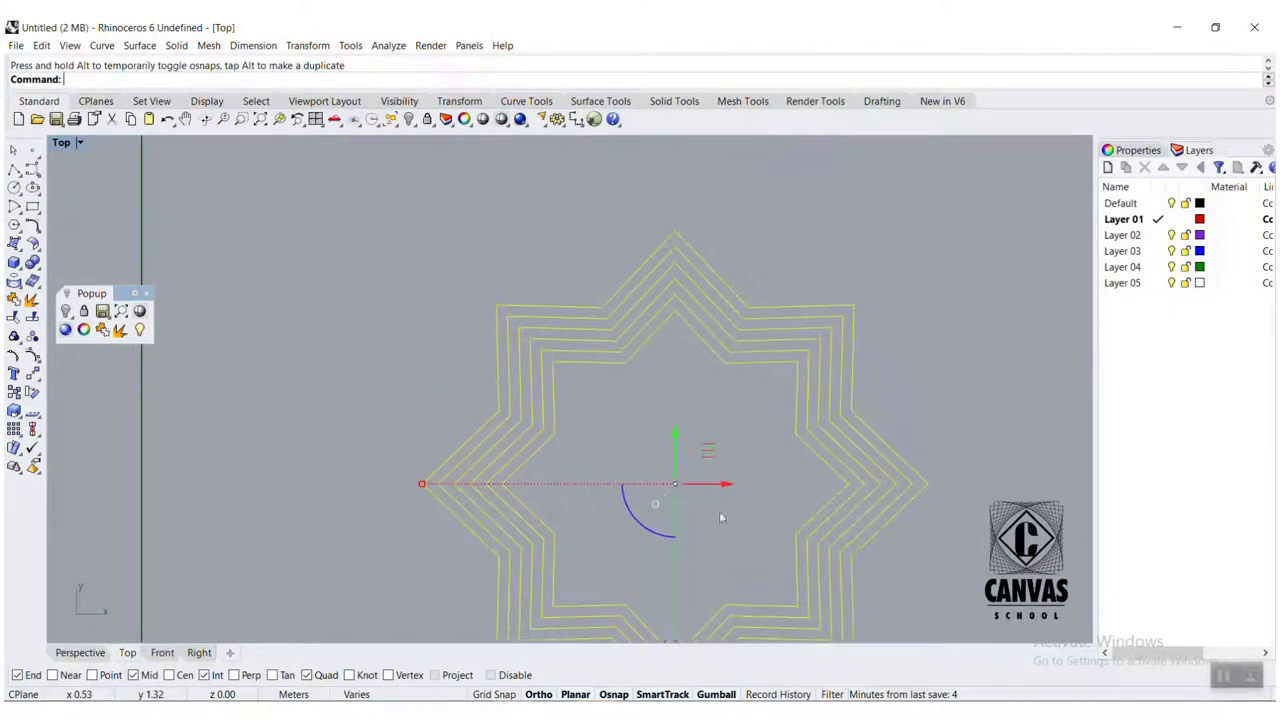
Step: Leave the fifth star in the column and move the five larger nested stars straight up above it
ctrl+click(646, 348)
drag(676, 440, 695, 280)
scroll(698, 242, down, 4)
scroll(694, 263, up, 5)
scroll(694, 312, down, 4)
right_drag(682, 361, 693, 498)
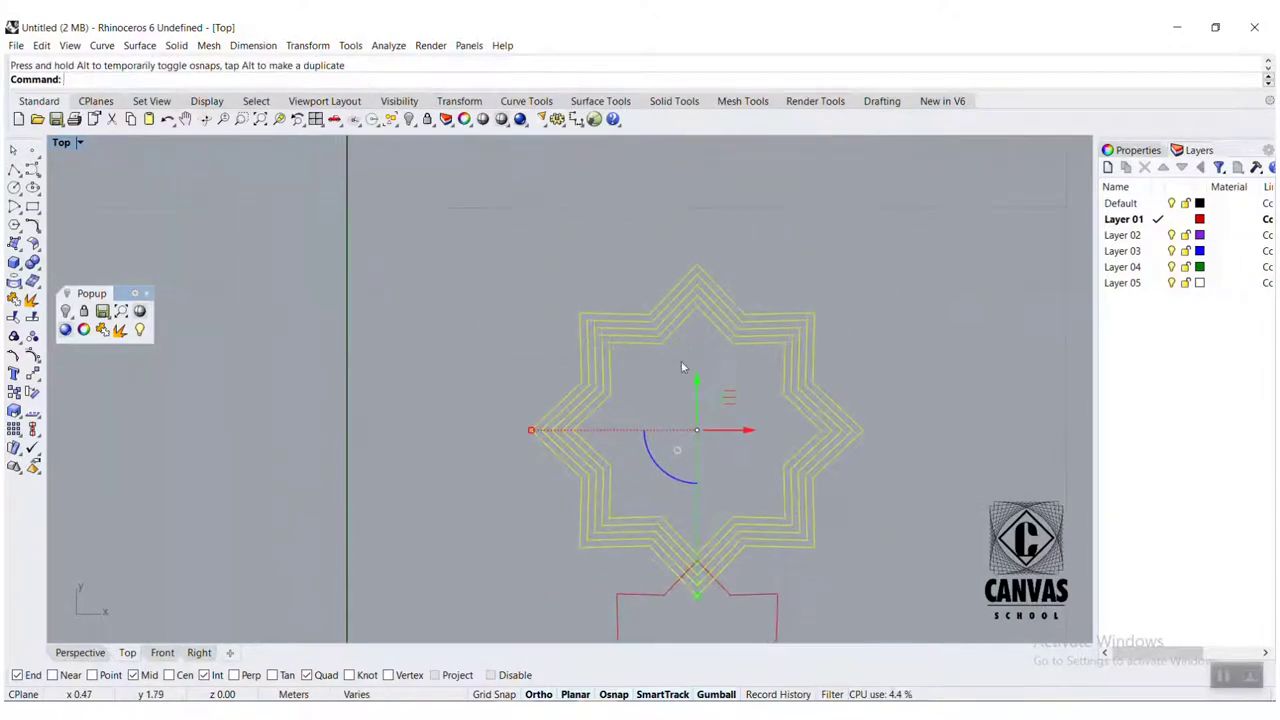
Step: Leave the sixth star in the column and move the four largest stars straight up above it
ctrl+click(680, 331)
drag(697, 385, 710, 321)
scroll(706, 490, down, 6)
scroll(708, 309, up, 2)
scroll(709, 308, down, 1)
scroll(709, 309, up, 2)
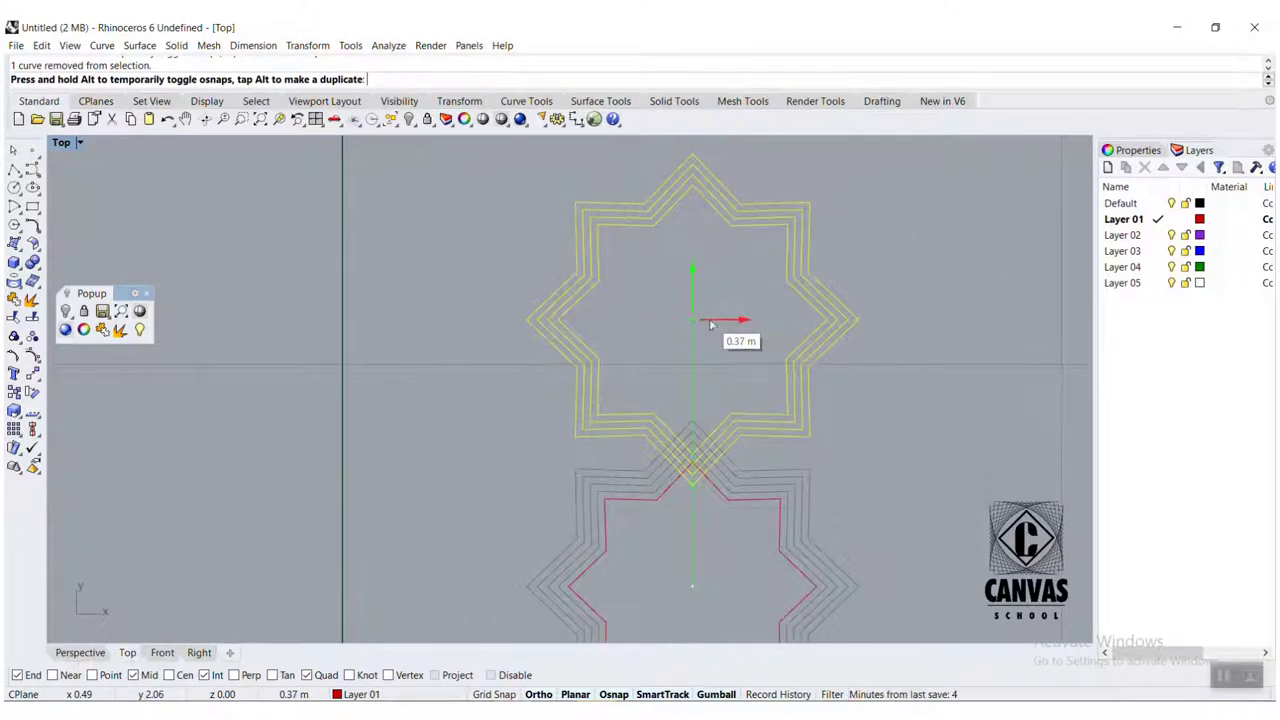
right_drag(632, 298, 642, 473)
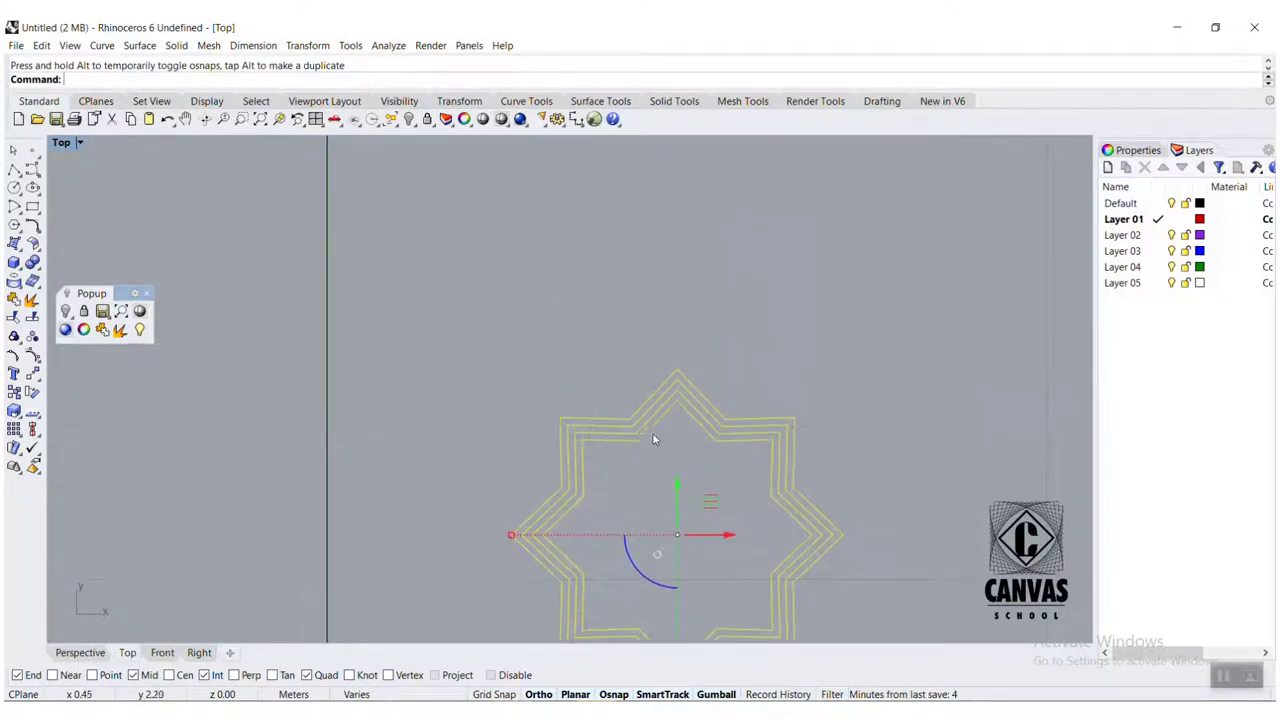
Step: Leave the seventh star in the column and move the three largest stars straight up above it
ctrl+click(653, 435)
drag(677, 485, 706, 251)
right_drag(633, 187, 640, 368)
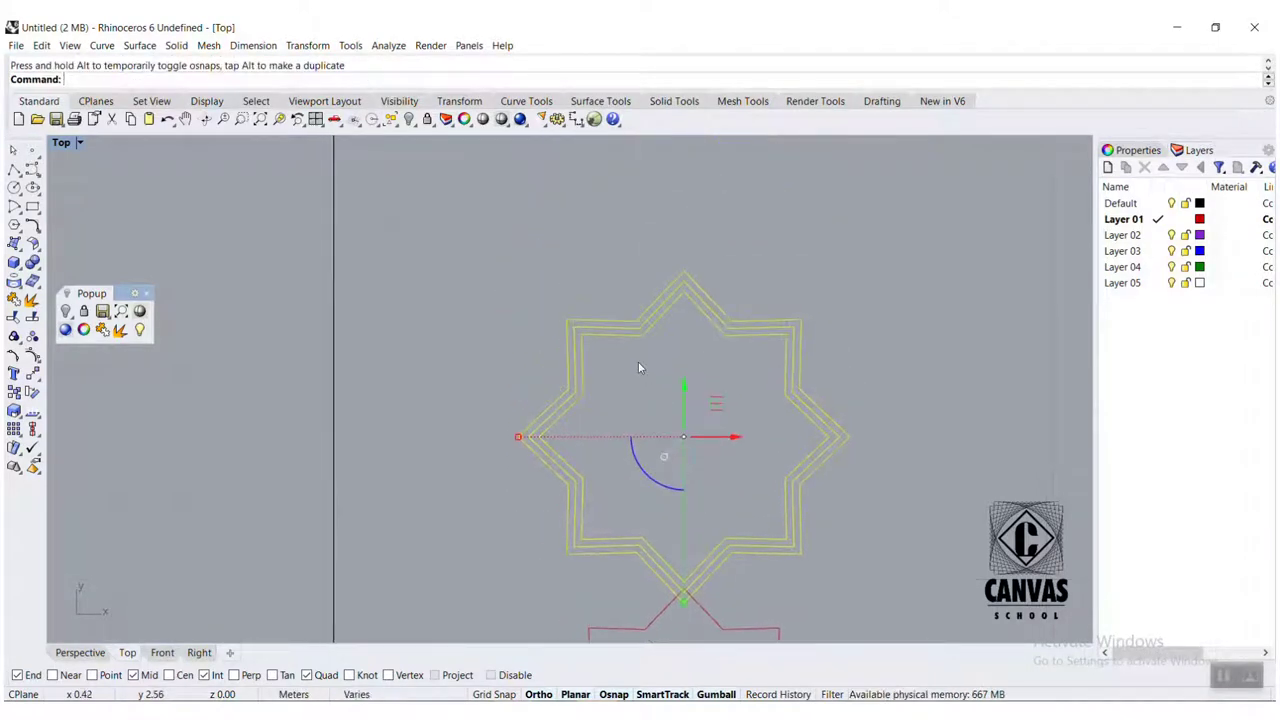
Step: Leave the eighth star in the column and move the two largest stars straight up above it
ctrl+click(630, 337)
drag(685, 400, 706, 378)
scroll(698, 463, down, 10)
scroll(706, 328, up, 12)
scroll(706, 379, down, 6)
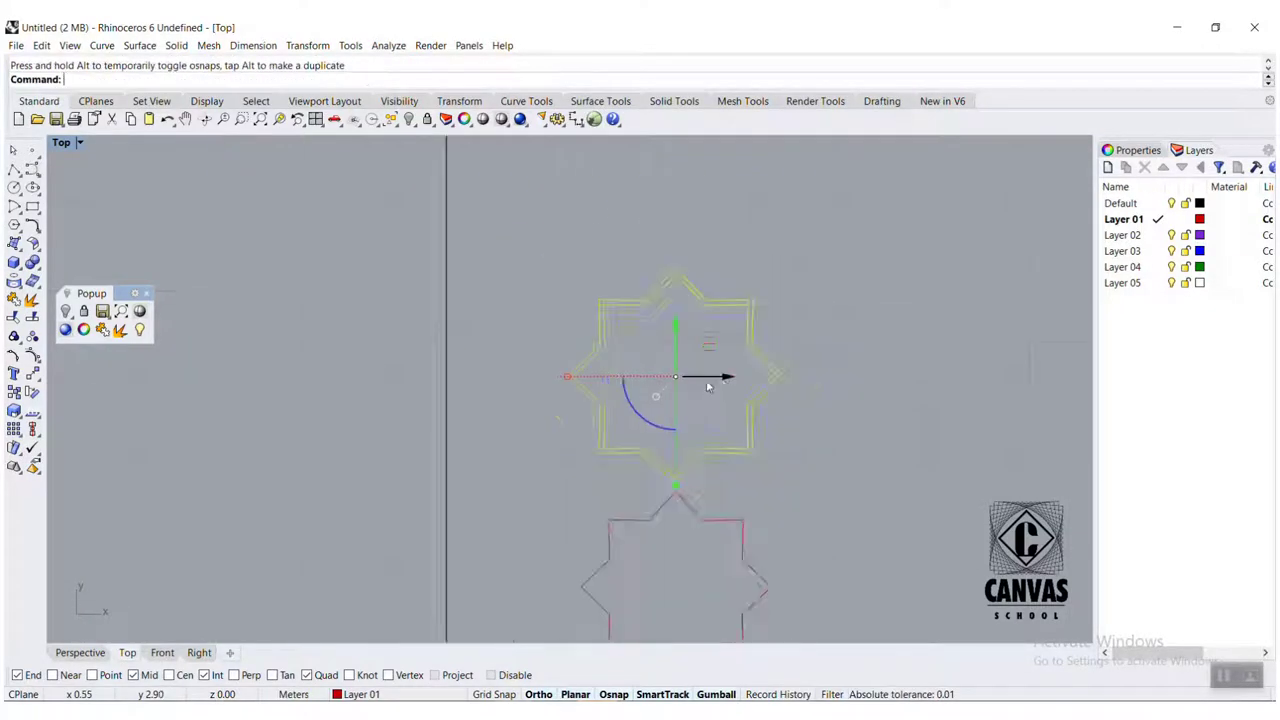
scroll(708, 387, down, 3)
scroll(690, 372, up, 3)
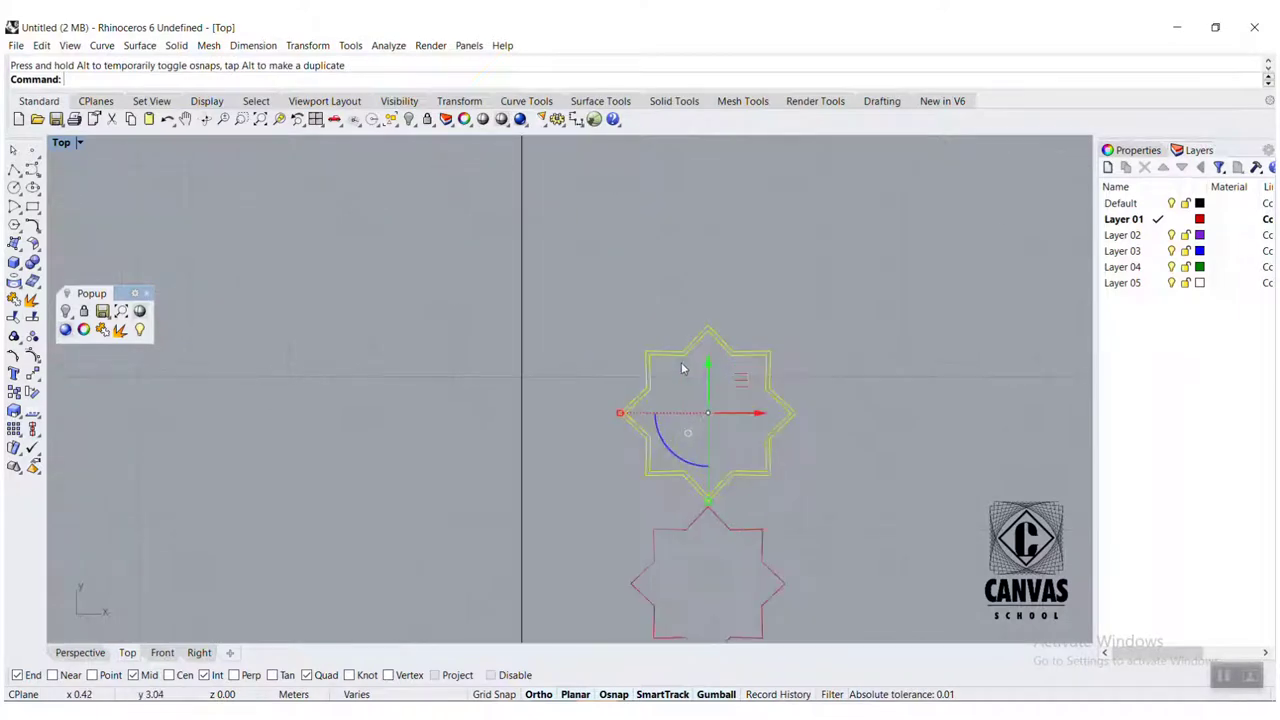
scroll(682, 369, down, 2)
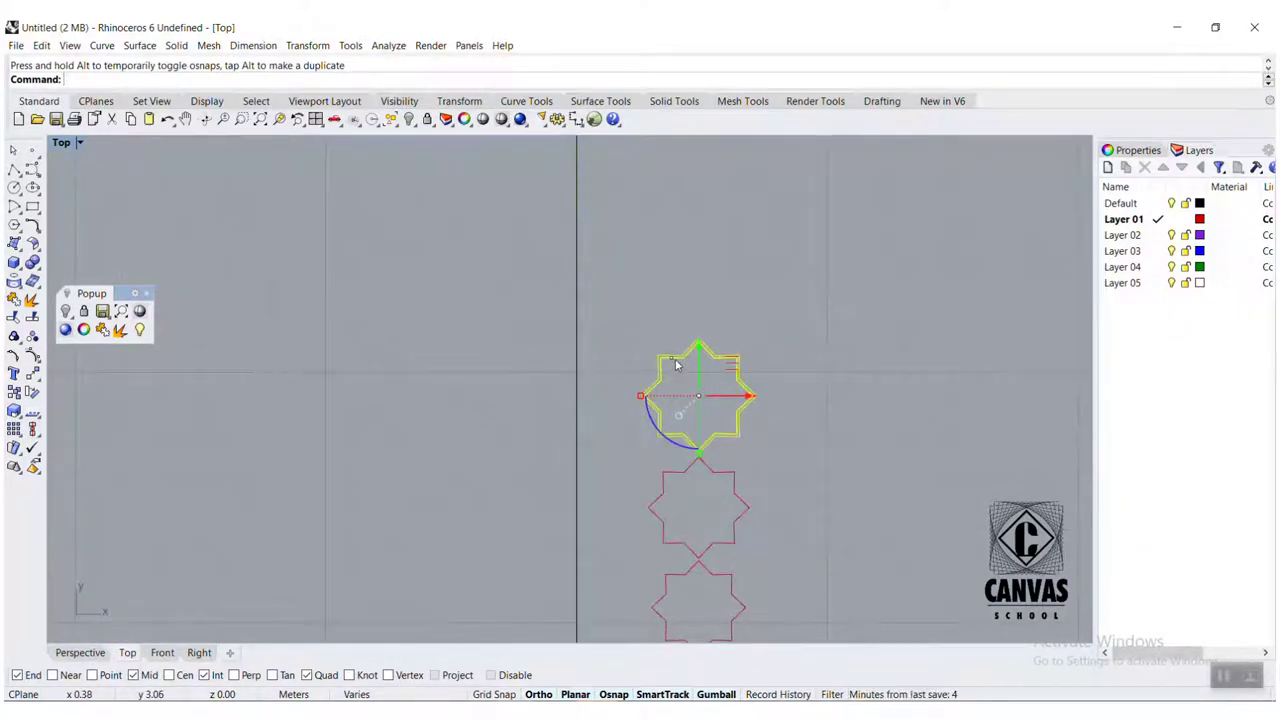
Step: Leave the ninth star in place and move the largest star straight up to finish the vertical column of ten
ctrl+click(676, 365)
scroll(676, 365, up, 3)
drag(734, 397, 750, 170)
scroll(680, 255, down, 4)
scroll(678, 262, down, 3)
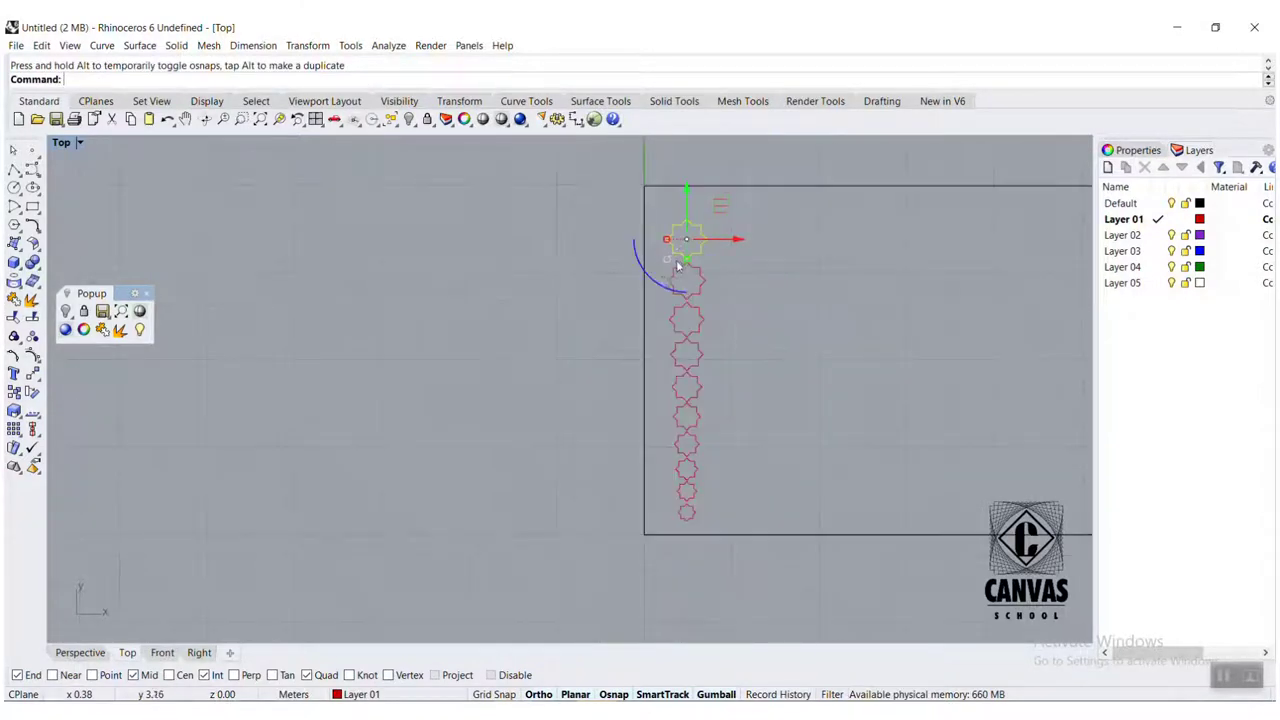
Step: Scale the whole column of ten stars up uniformly about its centre
click(581, 369)
drag(675, 504, 674, 516)
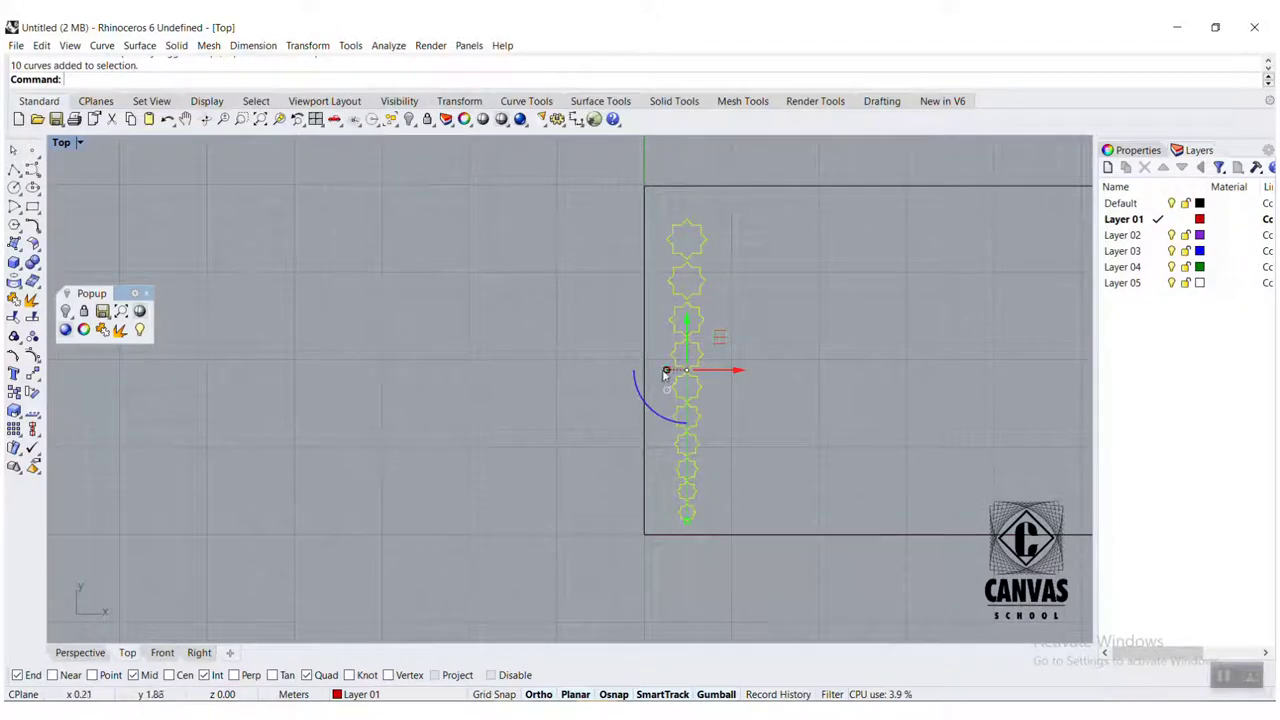
drag(665, 374, 660, 350)
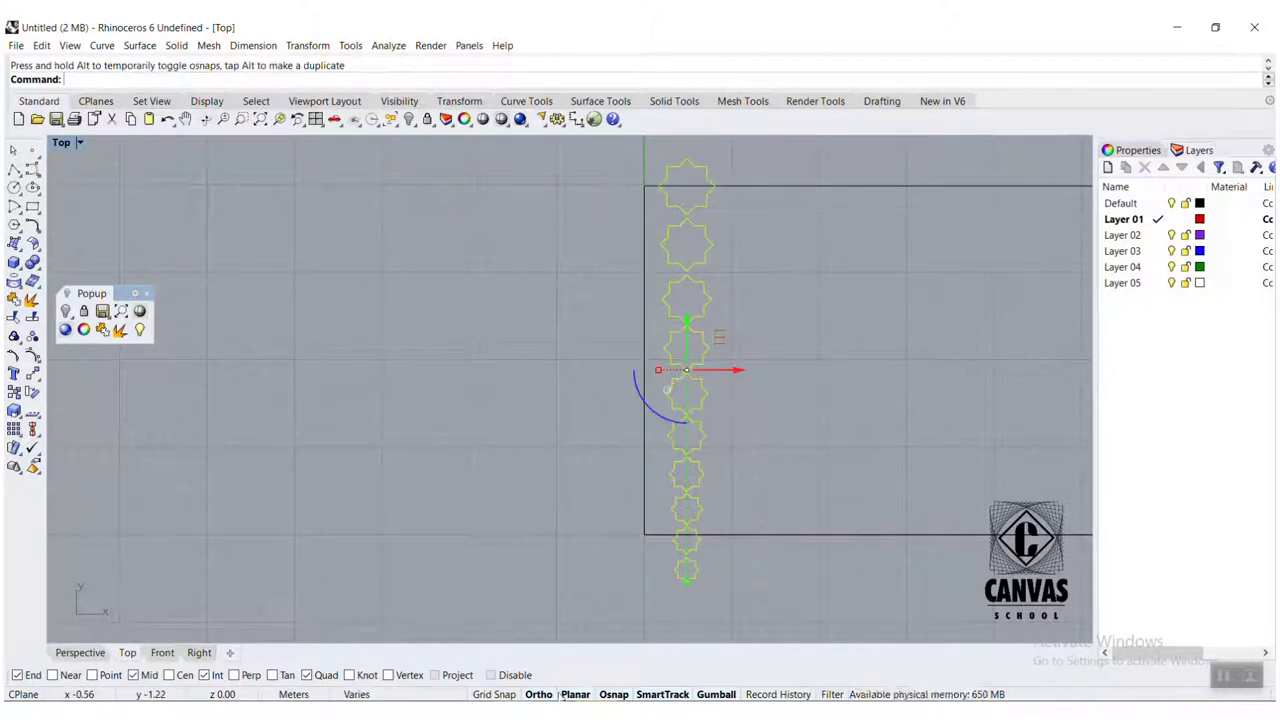
Step: Disable the object snaps and move the star column, without the outline, straight up until the smallest star lies inside the outline
click(491, 675)
click(463, 474)
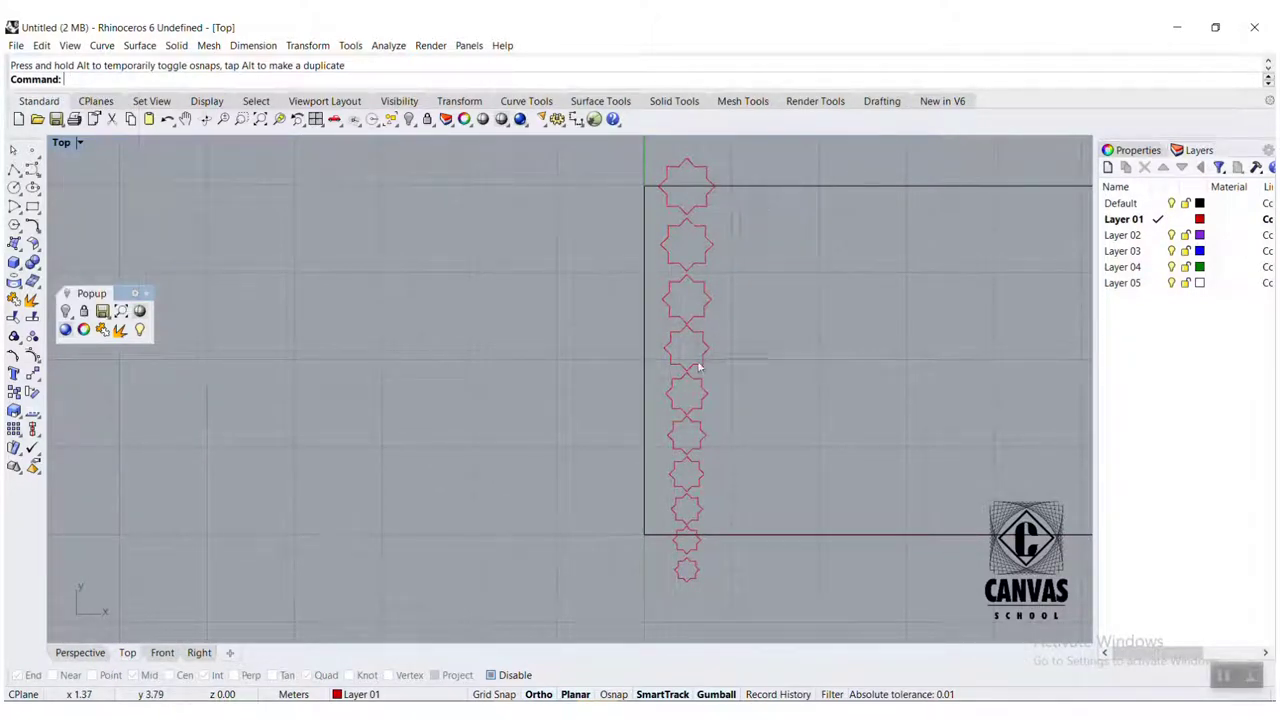
key(ctrl+a)
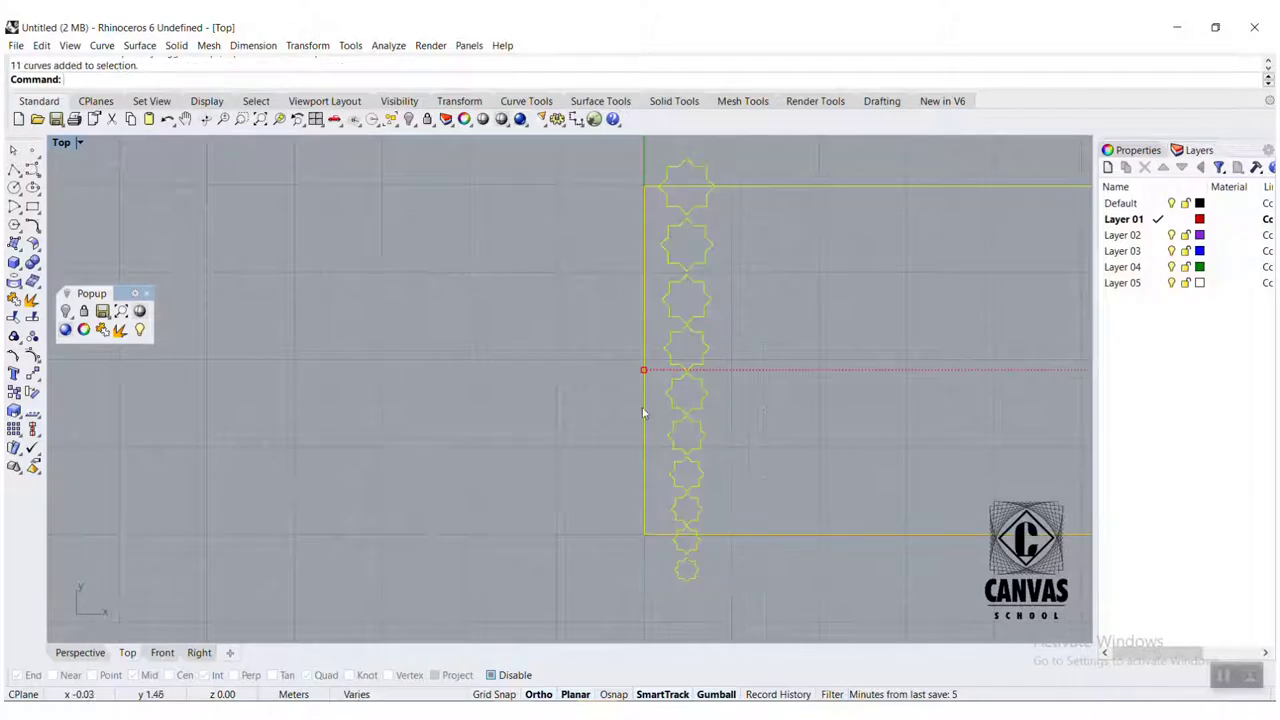
ctrl+click(645, 425)
drag(686, 329, 696, 285)
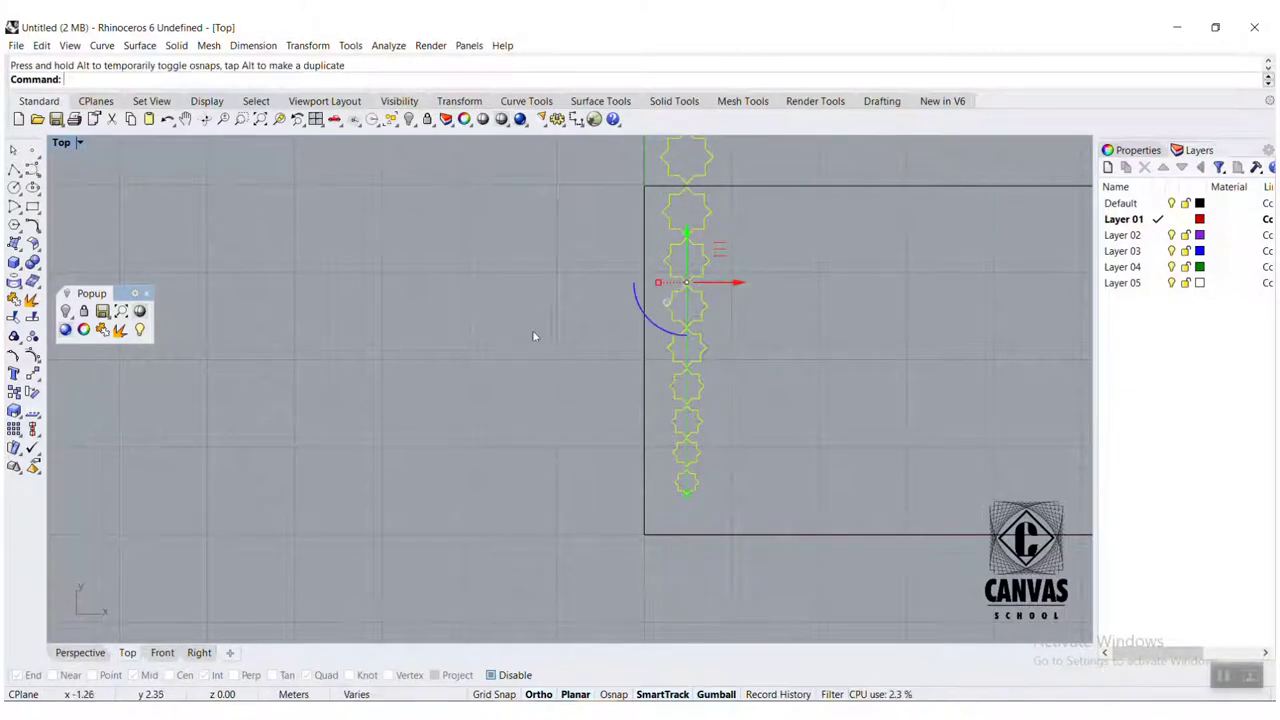
right_drag(532, 337, 531, 453)
click(523, 431)
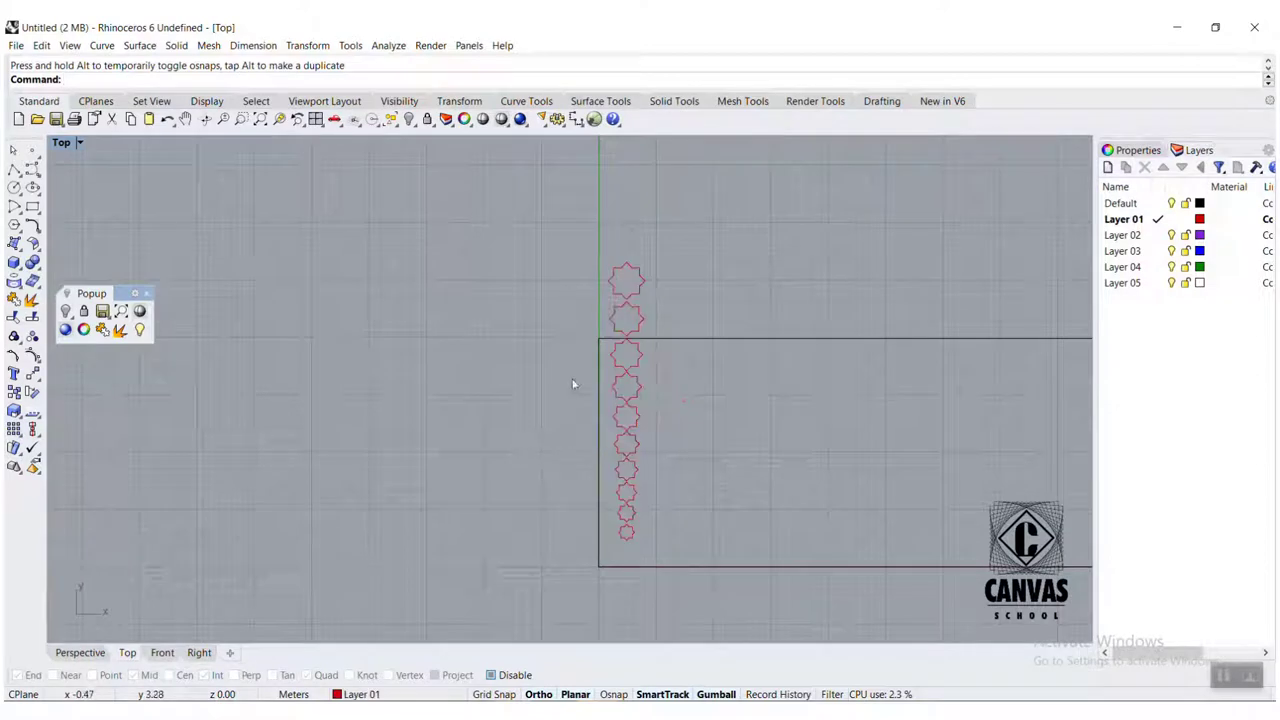
Step: Array the column of ten stars along the outline with 25 in X, 1 in Z and an X spacing of about 0.94 m
scroll(584, 360, up, 1)
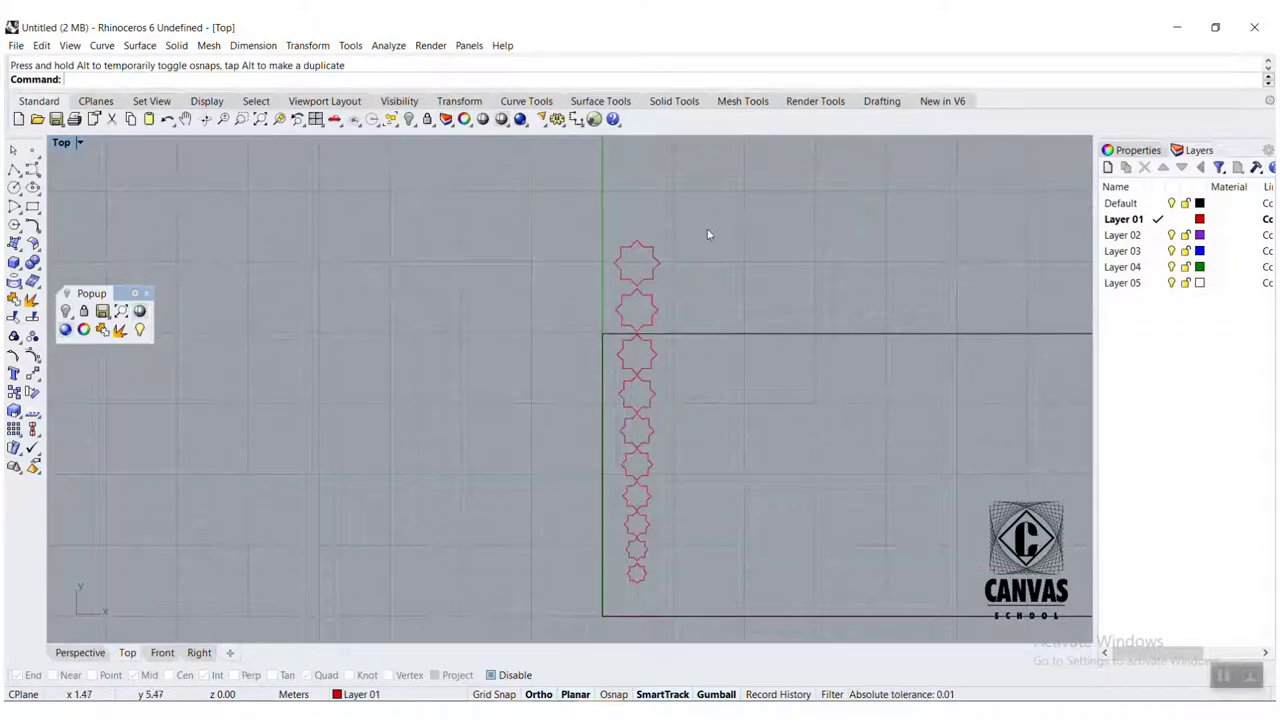
click(32, 393)
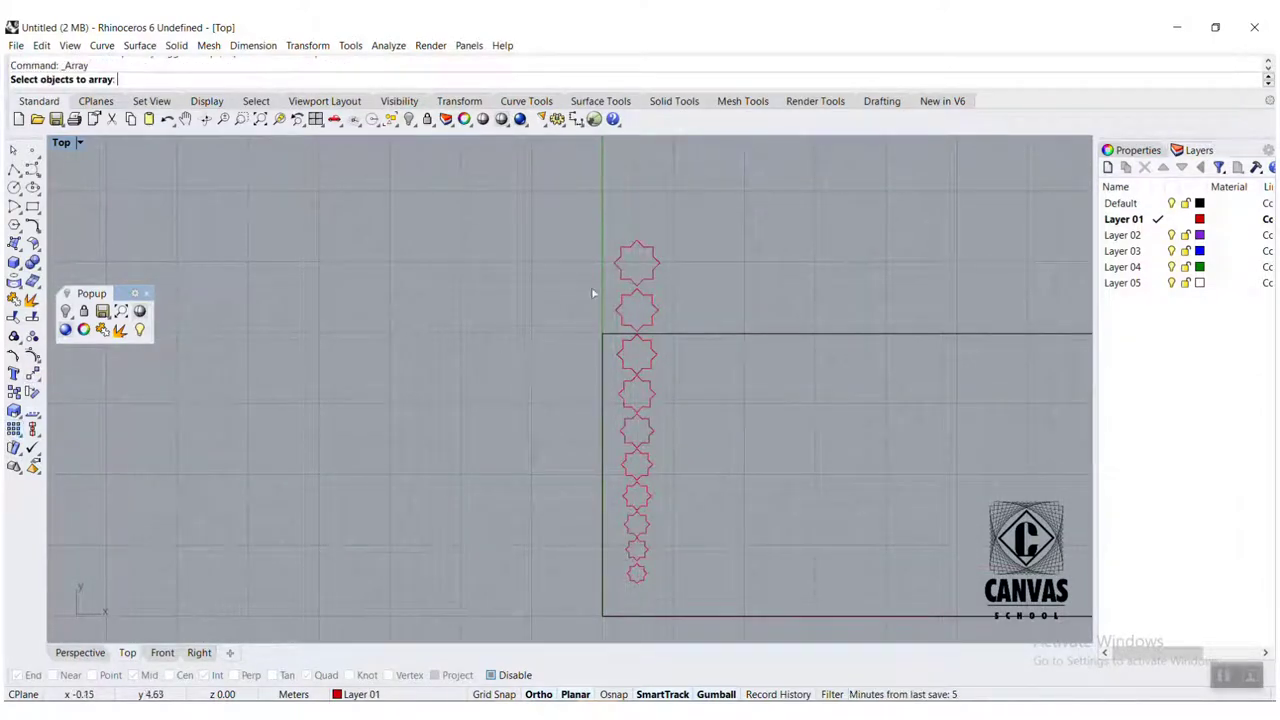
drag(657, 410, 616, 581)
ctrl+click(600, 519)
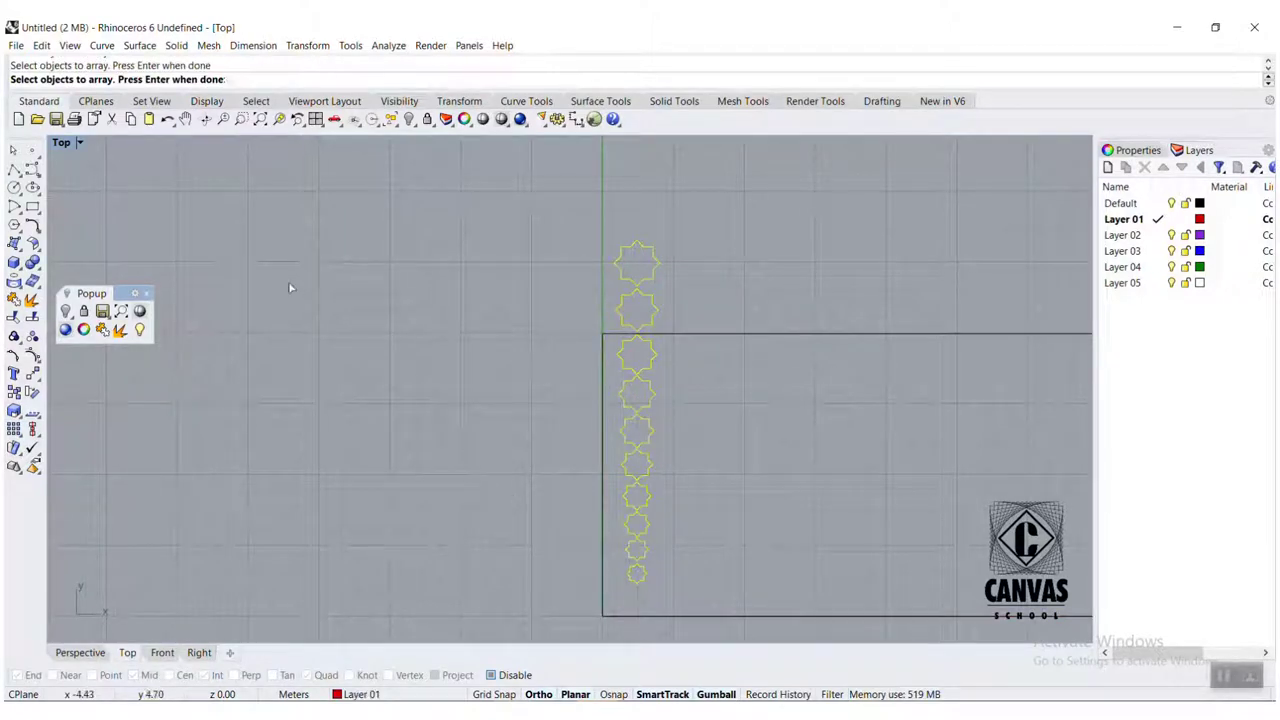
key(Return)
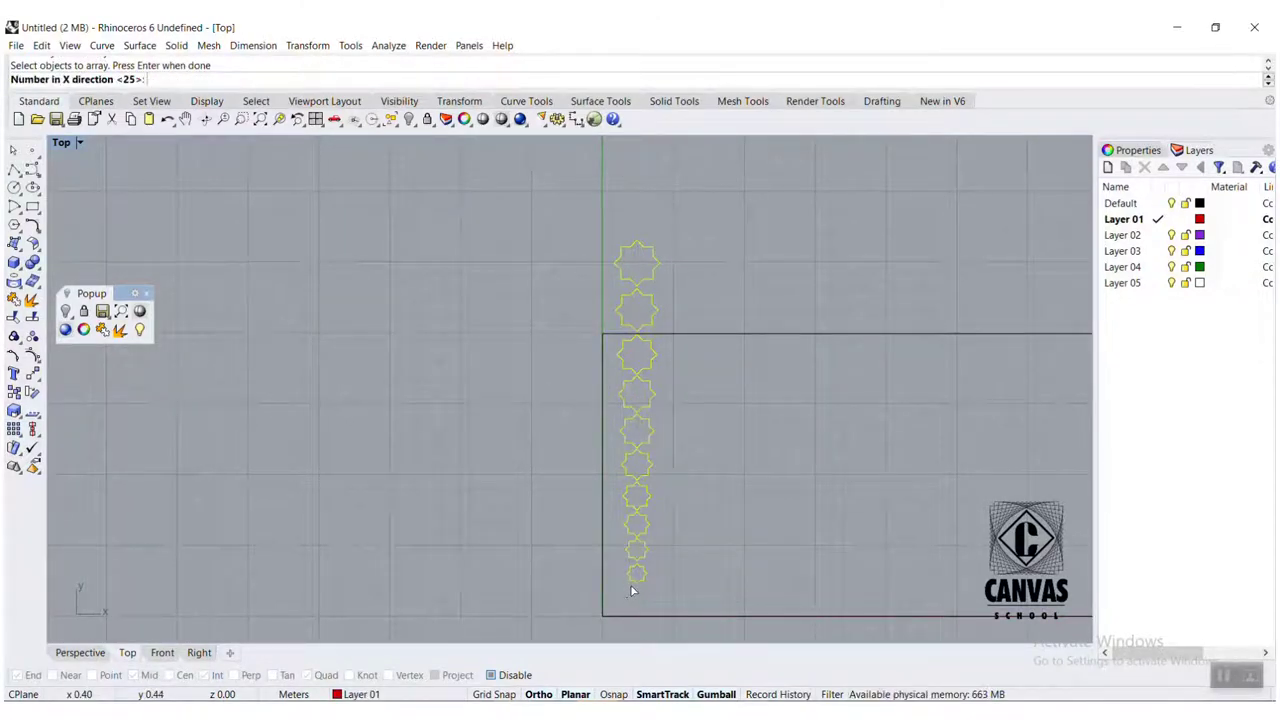
key(Return)
key(Return)
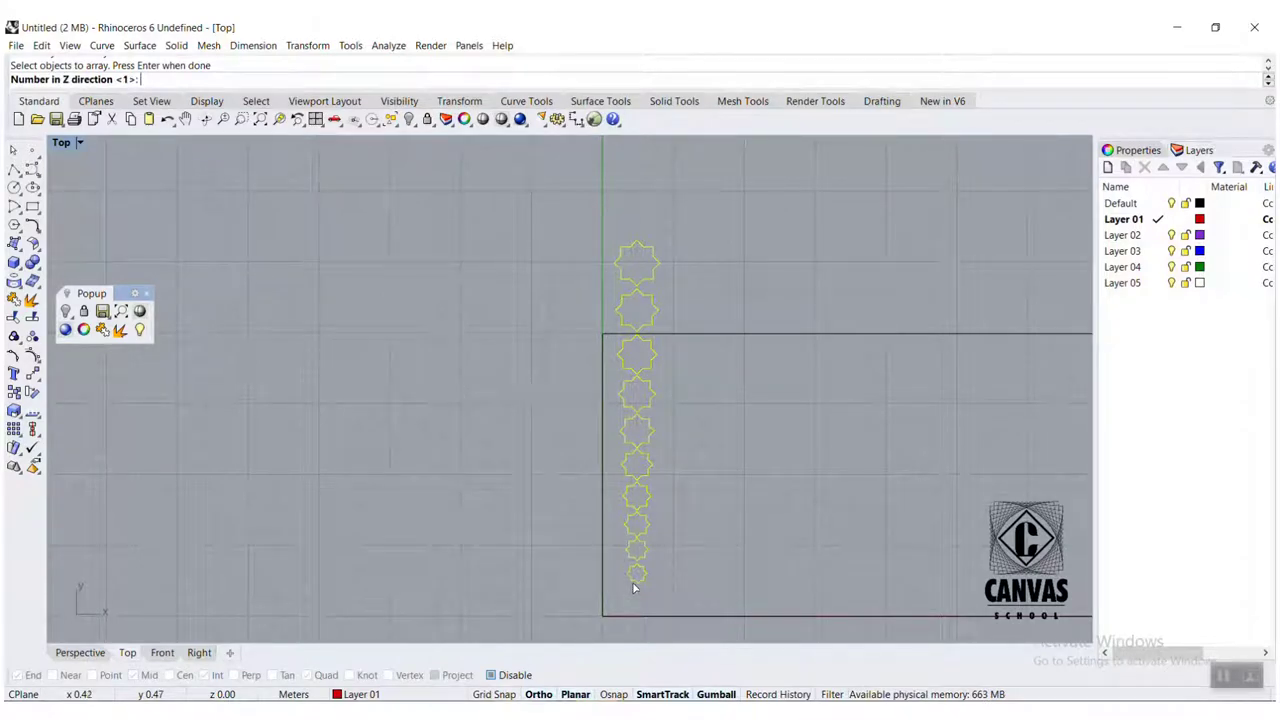
key(Return)
click(631, 579)
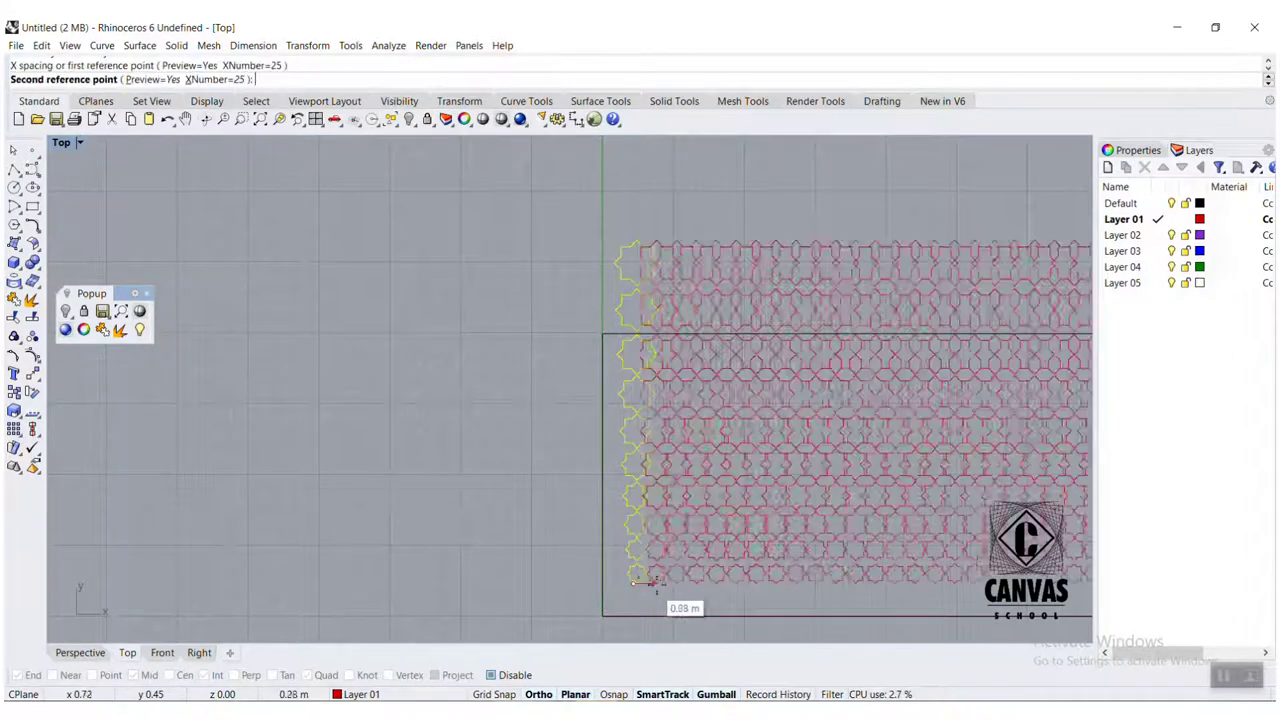
scroll(537, 578, down, 1)
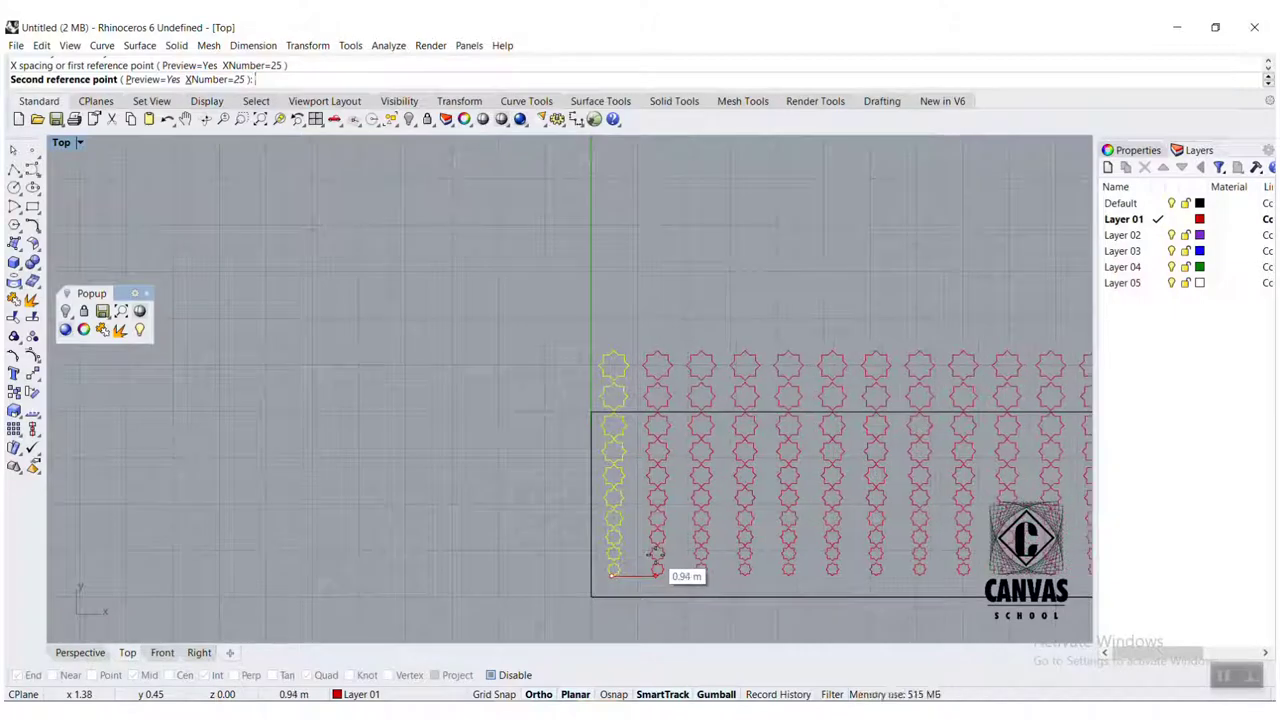
click(656, 561)
key(Return)
key(Return)
scroll(415, 459, down, 2)
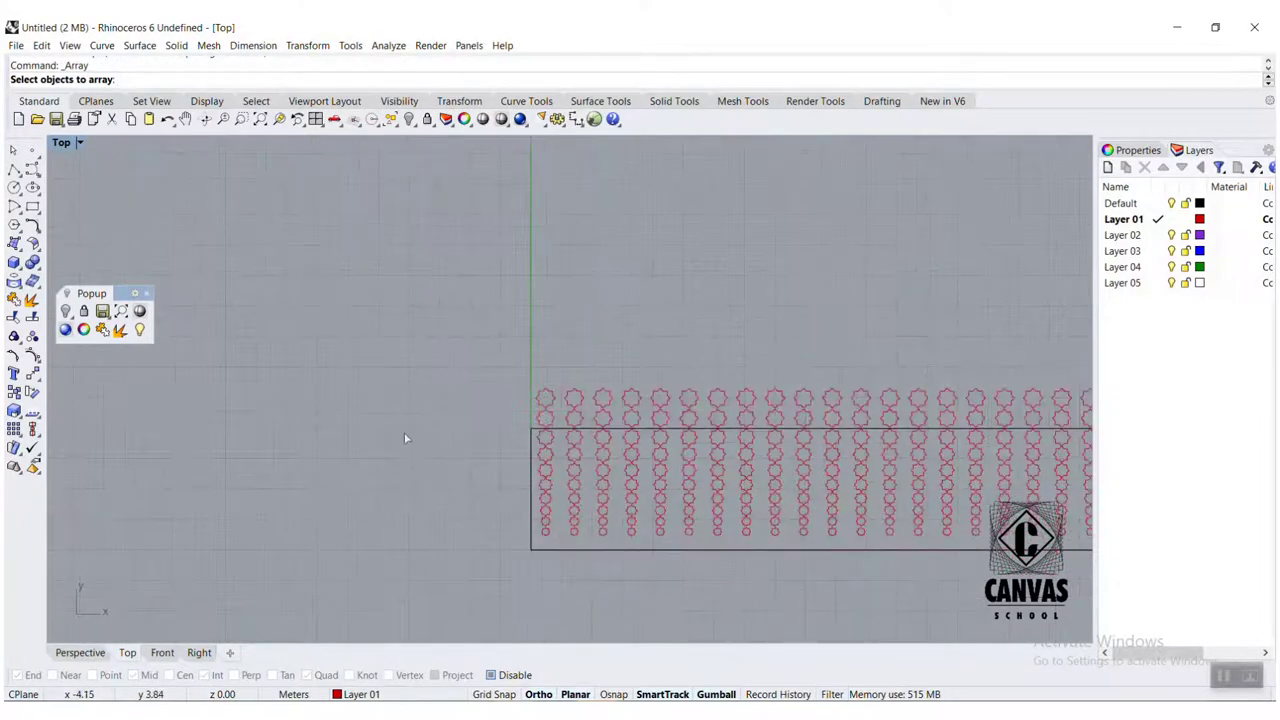
right_drag(404, 432, 200, 437)
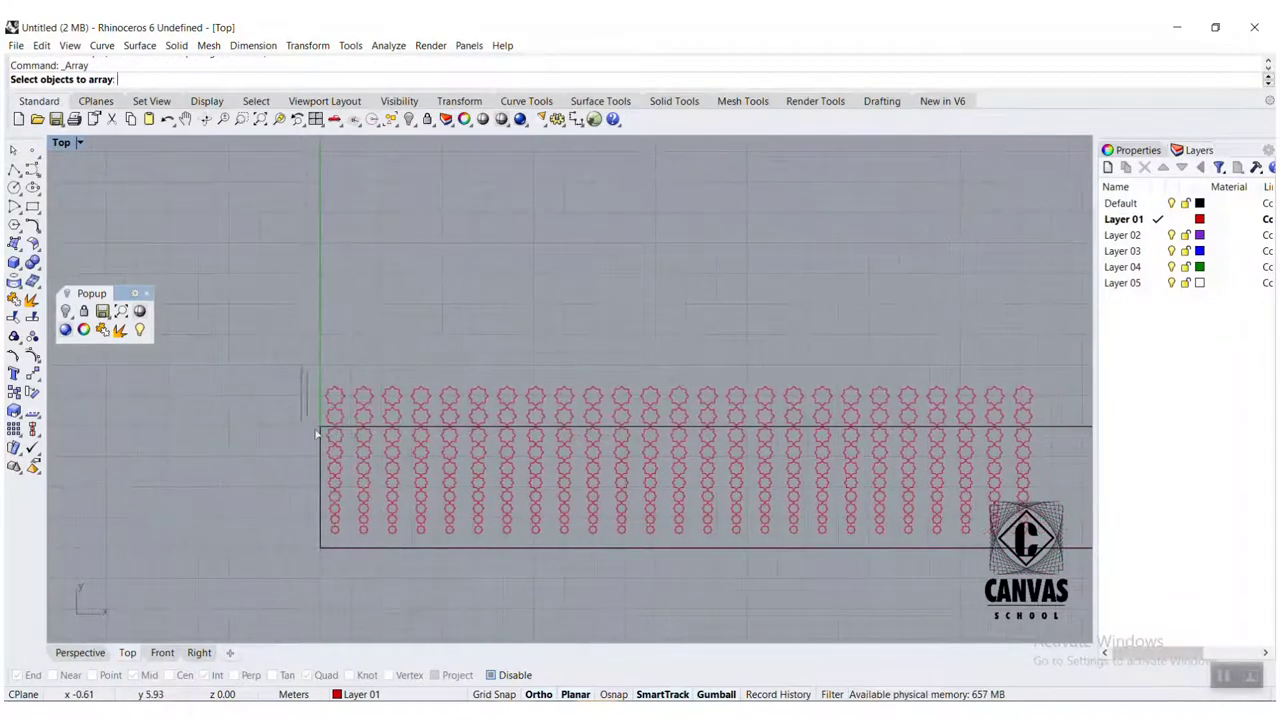
drag(318, 434, 1046, 448)
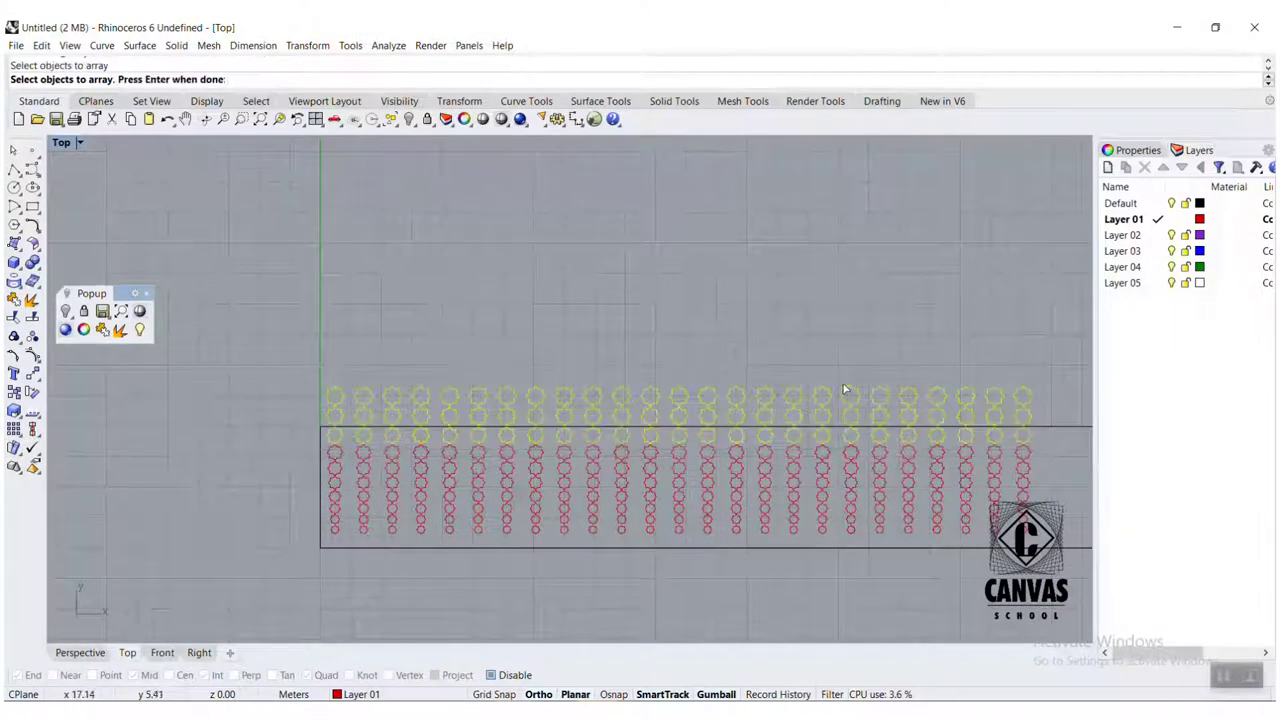
Step: Hide the four rows of largest stars in the array, keeping the six rows of smaller stars
middle_click(737, 348)
click(699, 333)
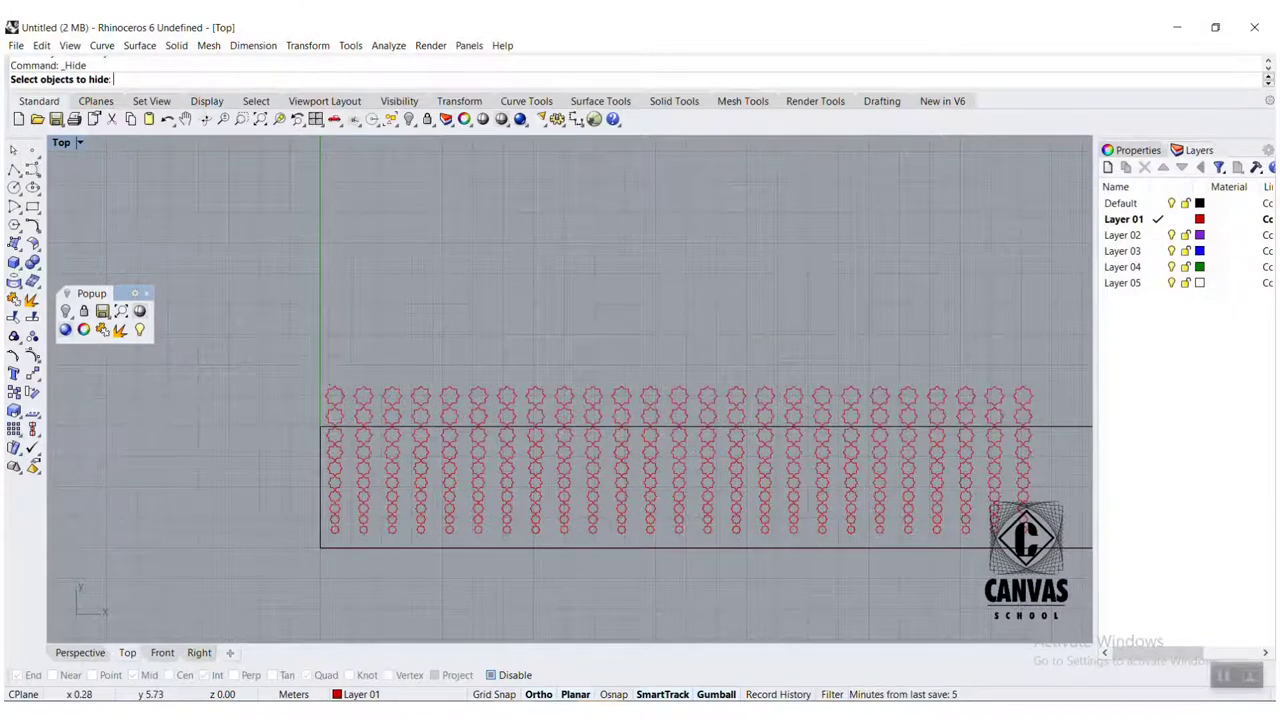
text(hide)
key(Return)
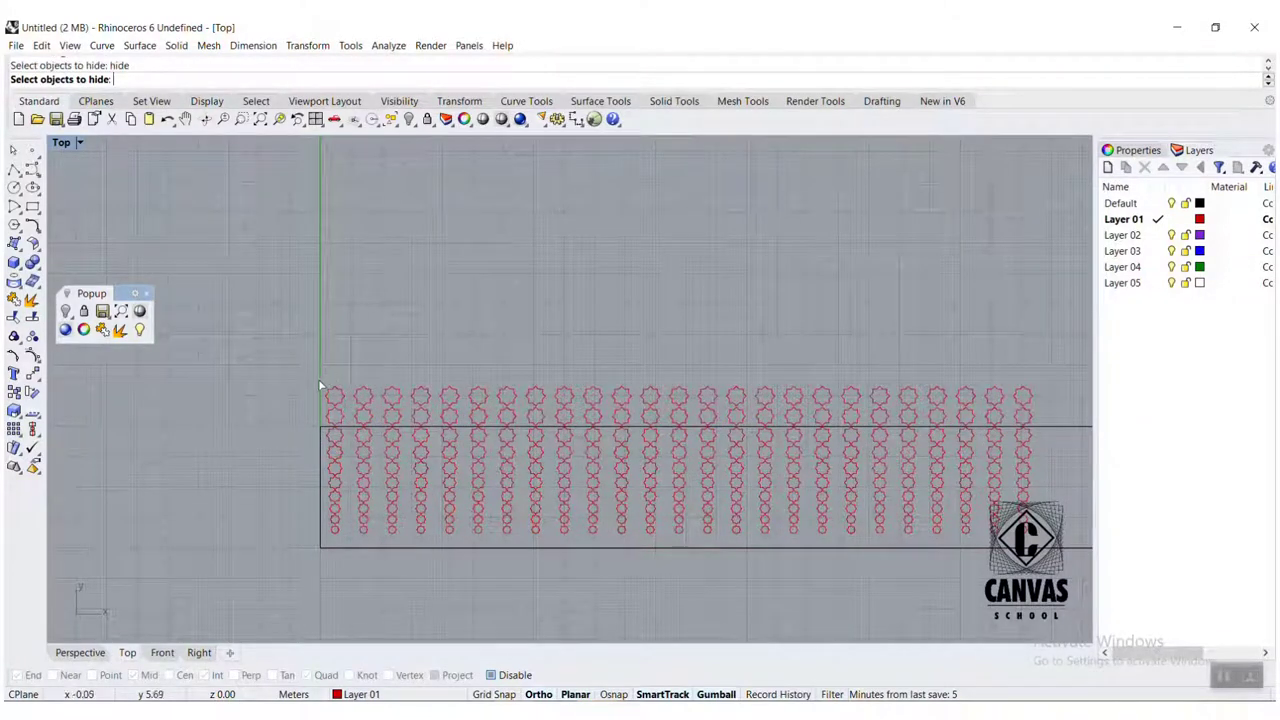
drag(420, 455, 1058, 464)
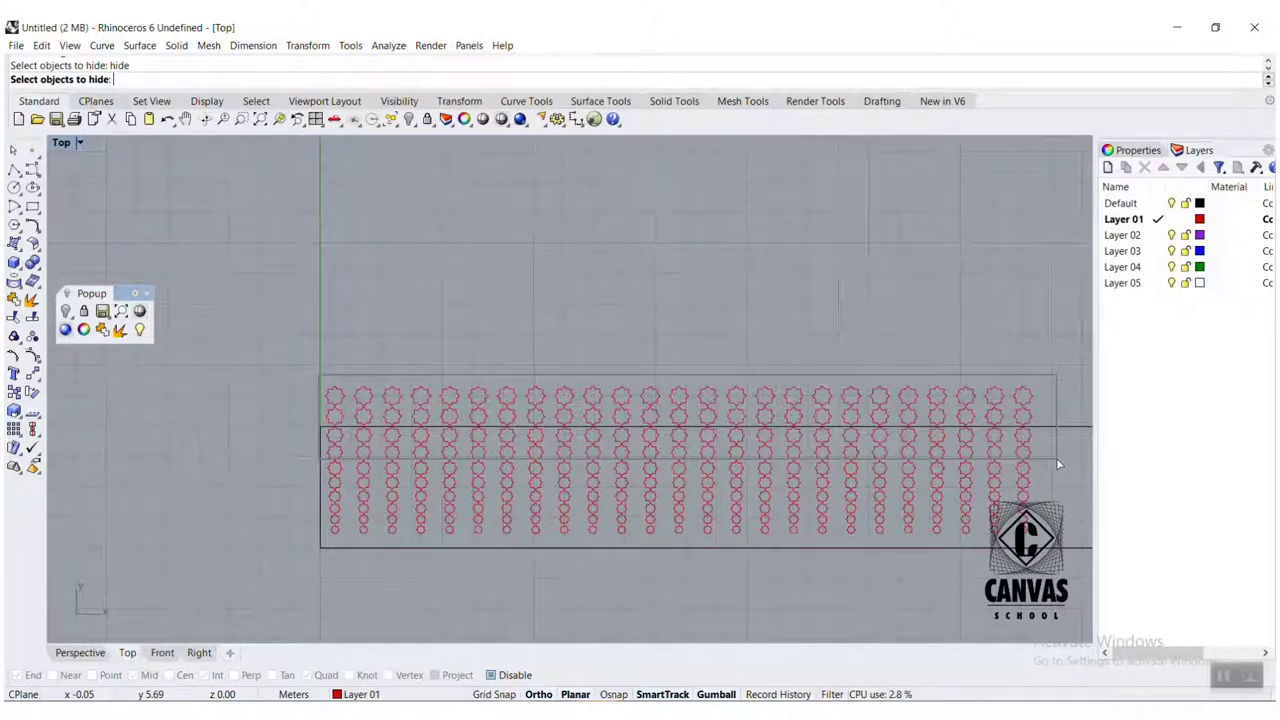
drag(1058, 464, 1056, 458)
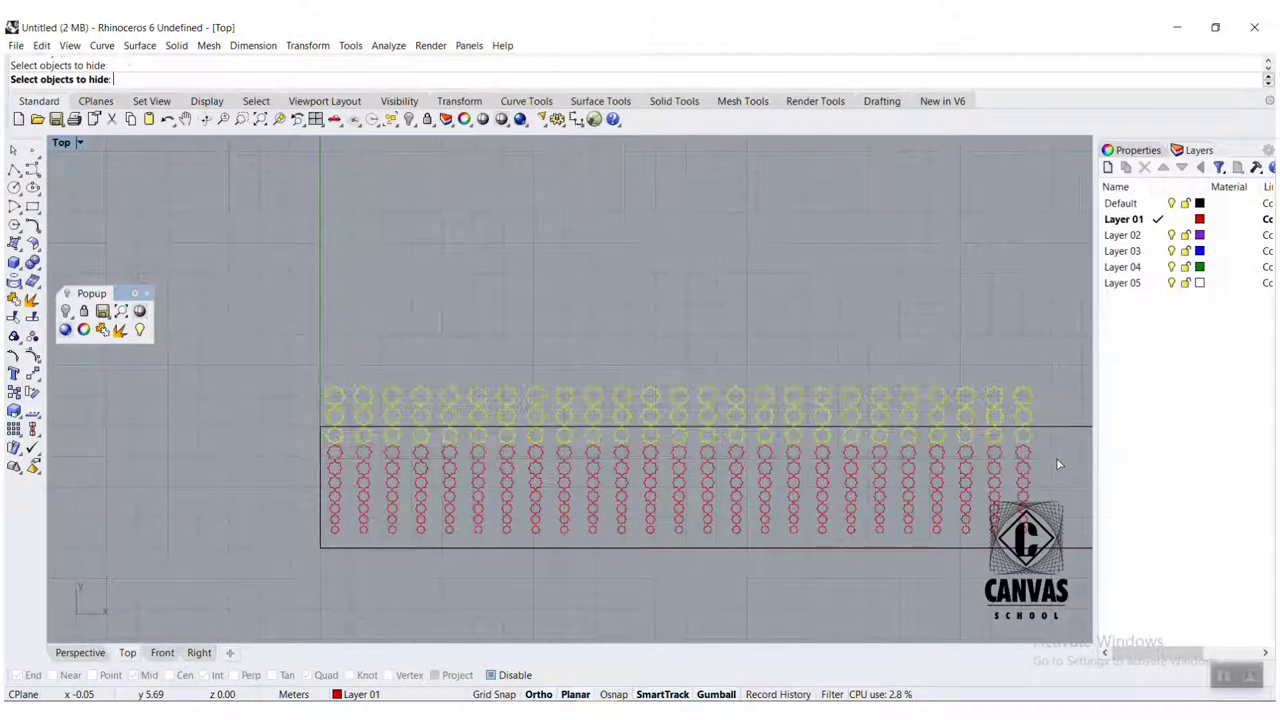
scroll(325, 505, up, 3)
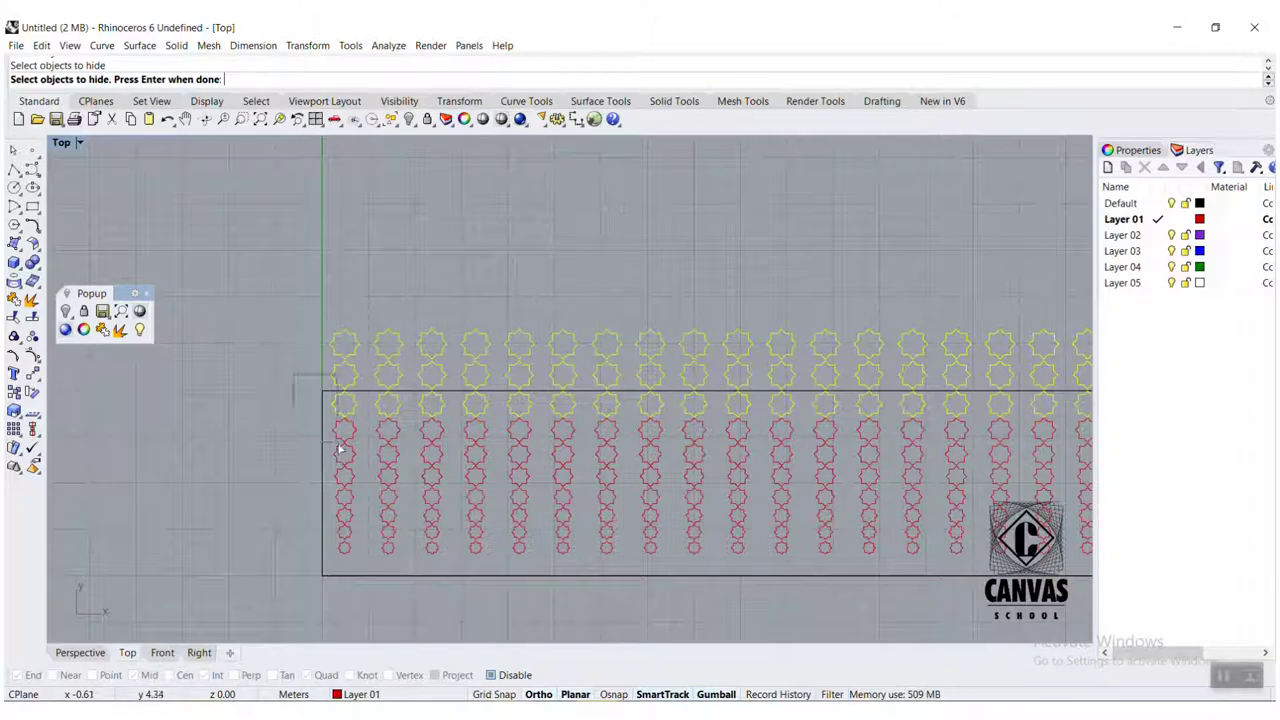
scroll(340, 450, down, 2)
drag(313, 408, 946, 456)
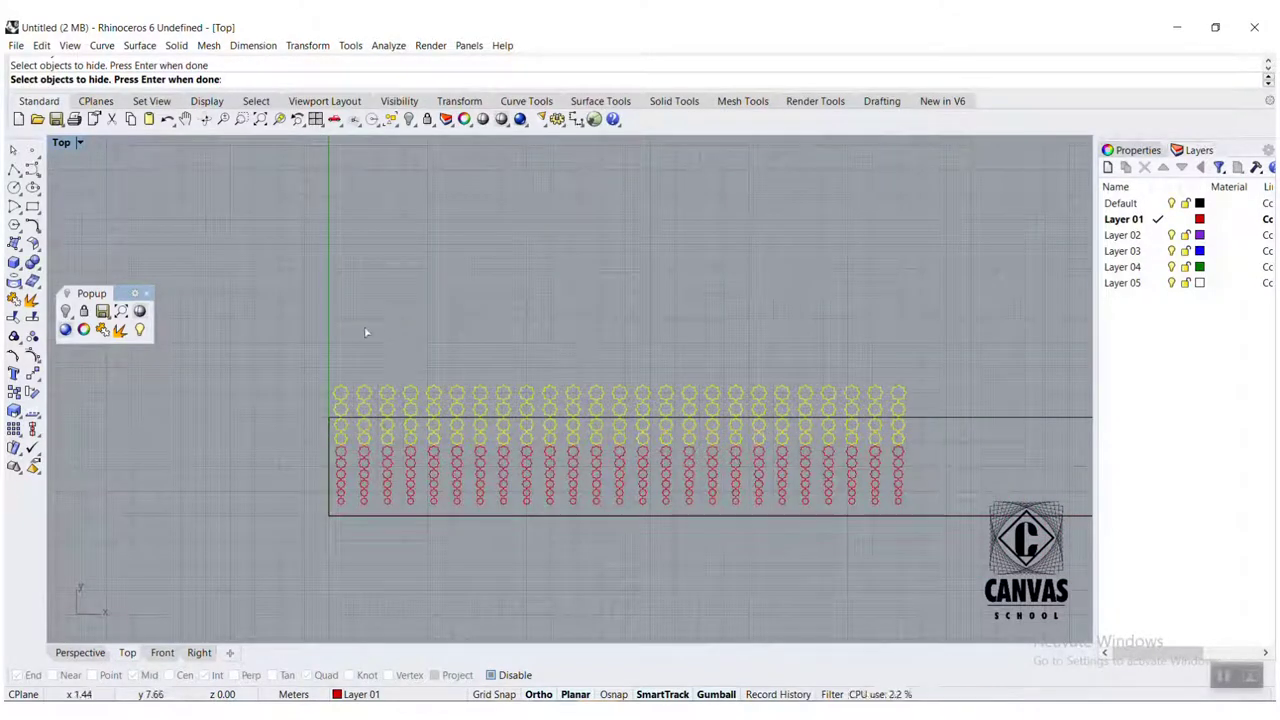
key(Return)
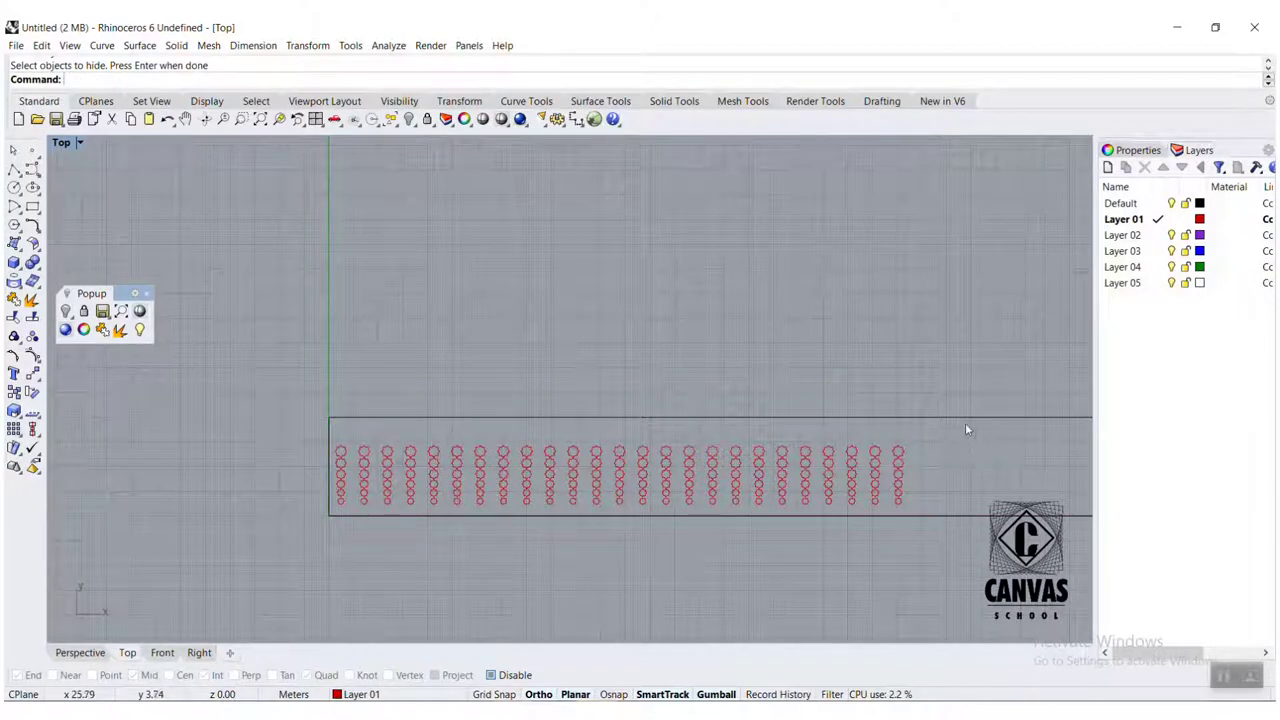
Step: Move the remaining six rows of stars straight up until the largest row sits just inside the outline's upper edge
drag(421, 496, 338, 509)
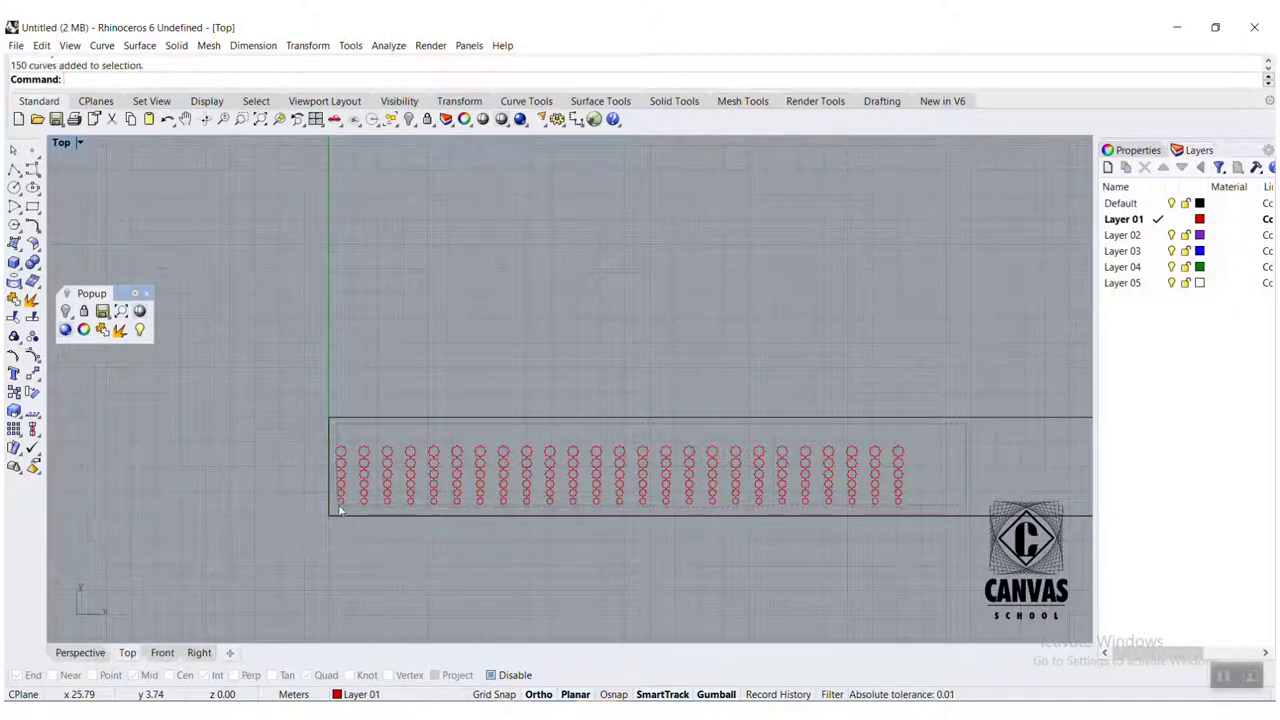
drag(616, 430, 615, 463)
scroll(617, 440, up, 2)
scroll(250, 395, down, 2)
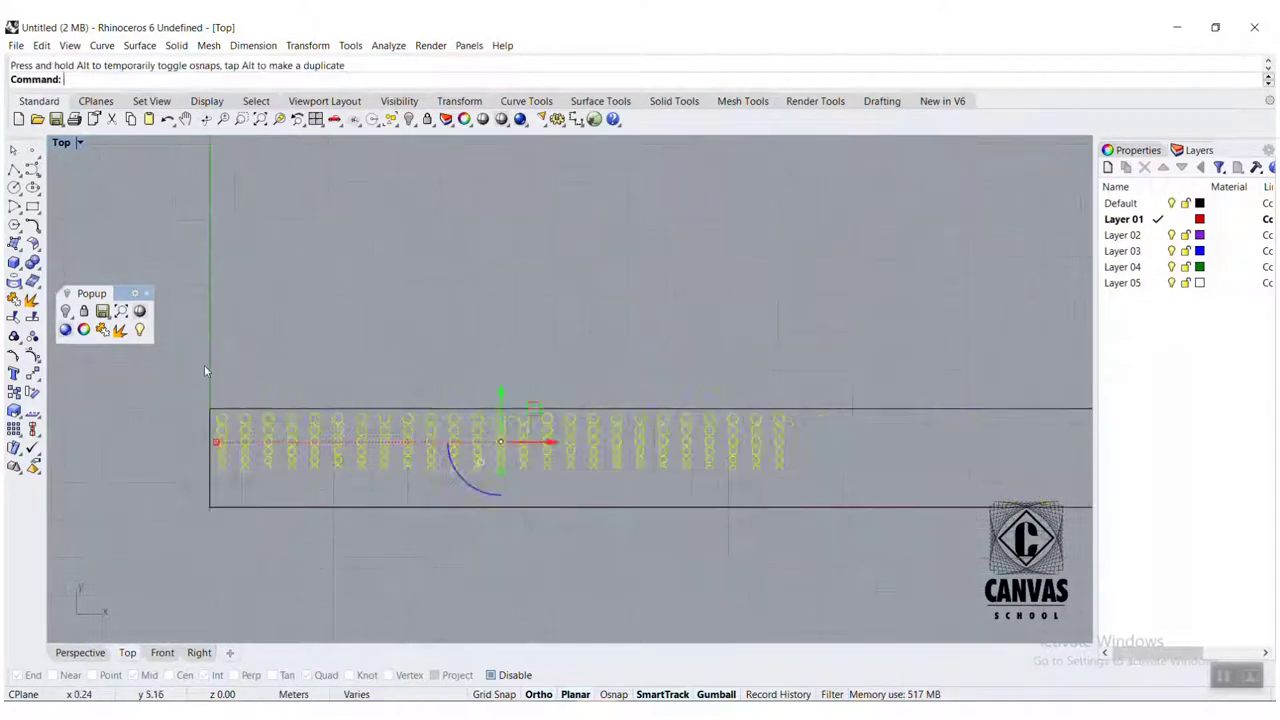
Step: Try mapping the star rows and their outline onto the outer canopy strip with ApplyCrv, and undo the application
double_click(60, 144)
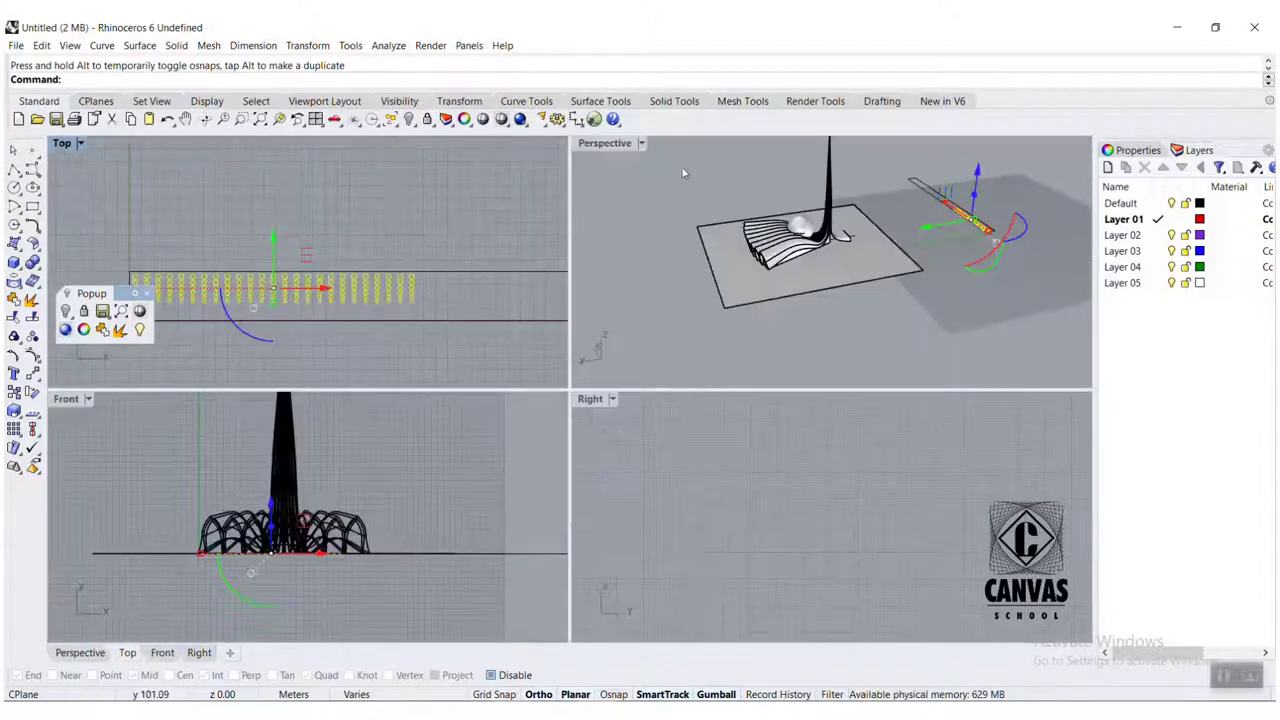
double_click(611, 145)
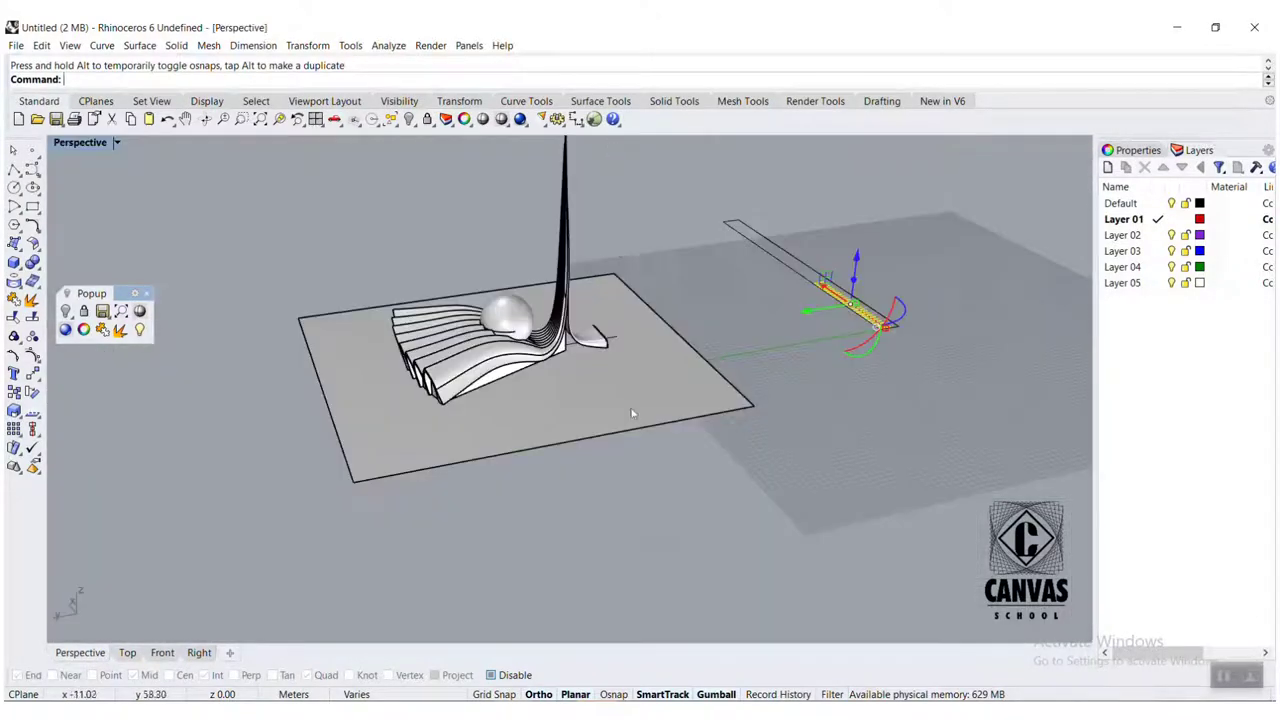
click(665, 479)
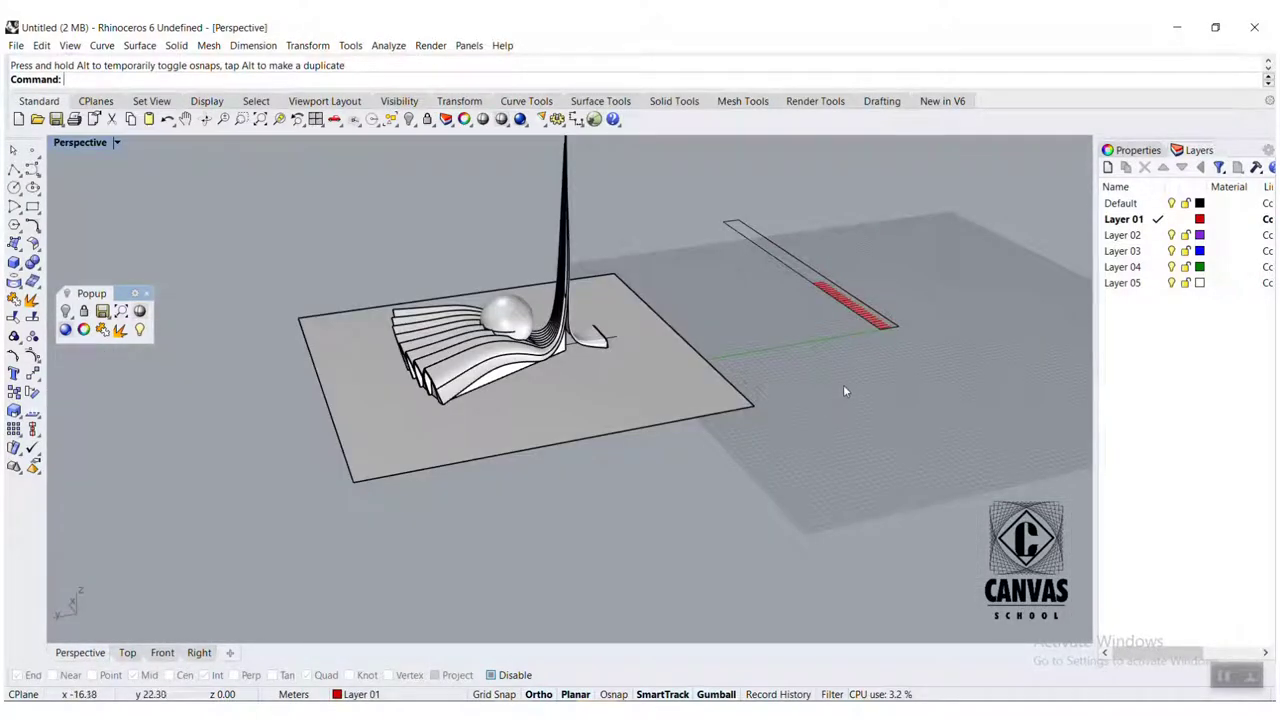
text(APplyCrv)
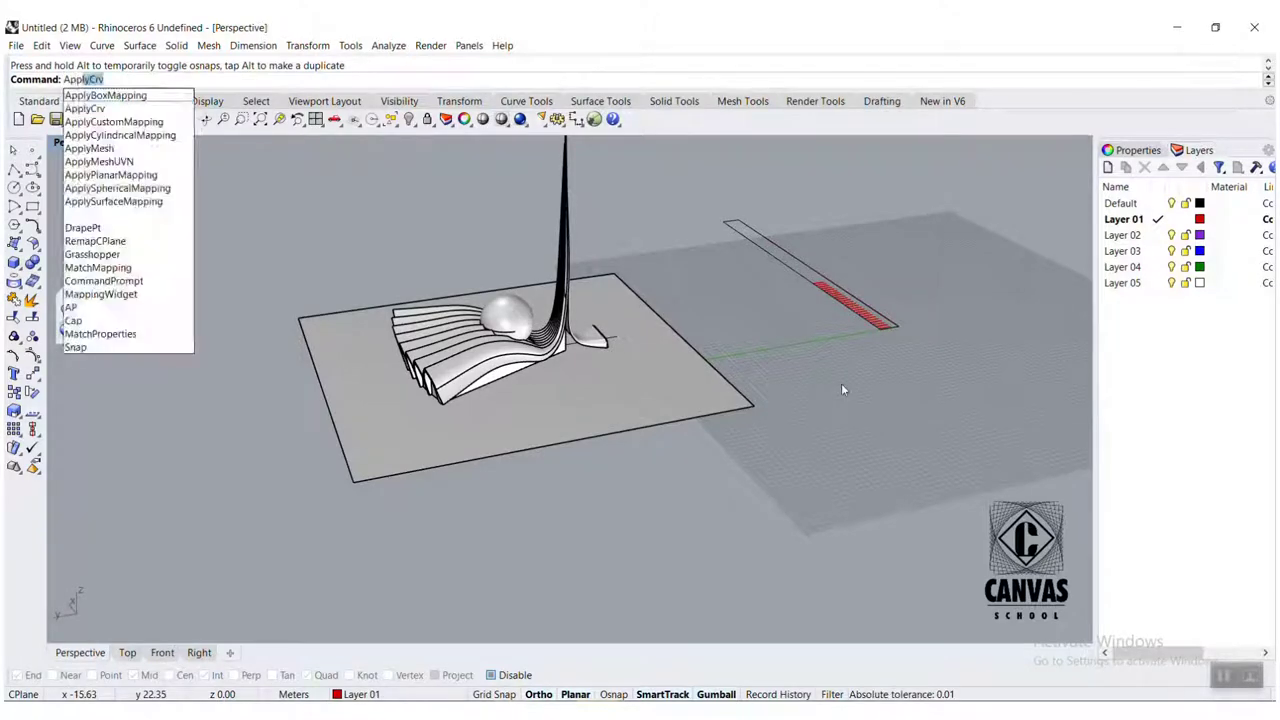
key(Return)
drag(807, 371, 797, 373)
key(Return)
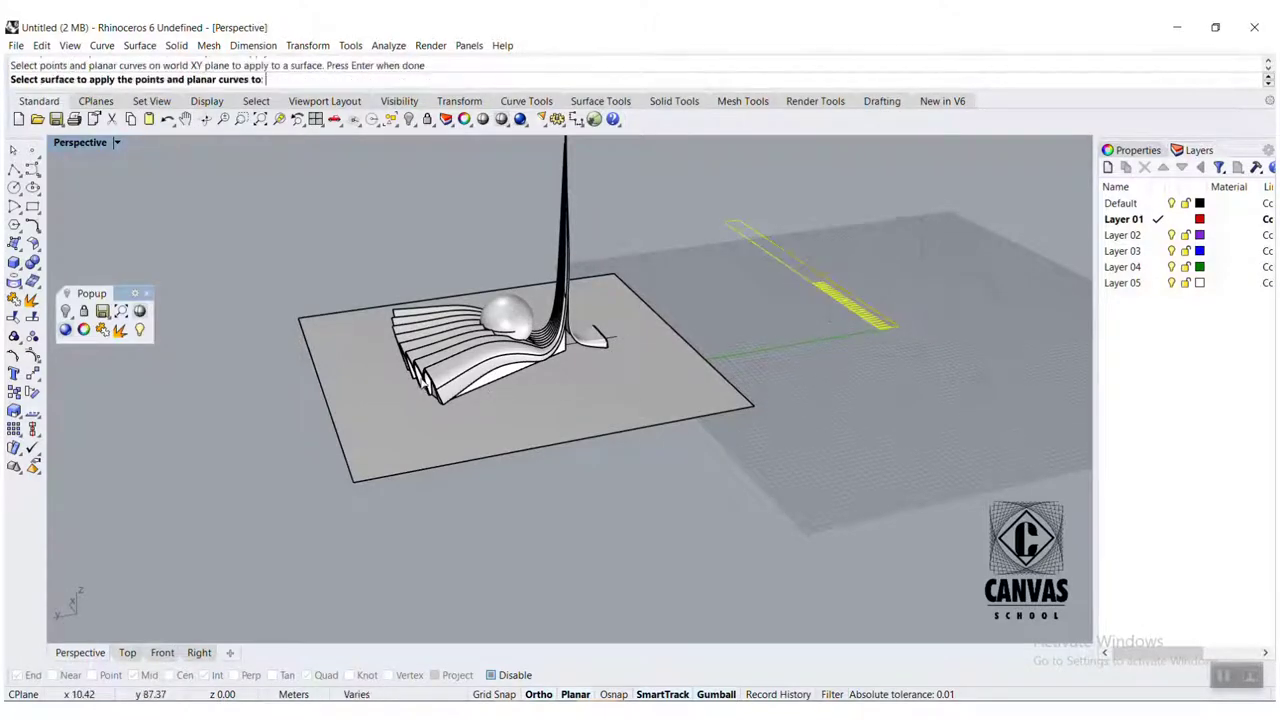
click(440, 378)
scroll(450, 372, up, 5)
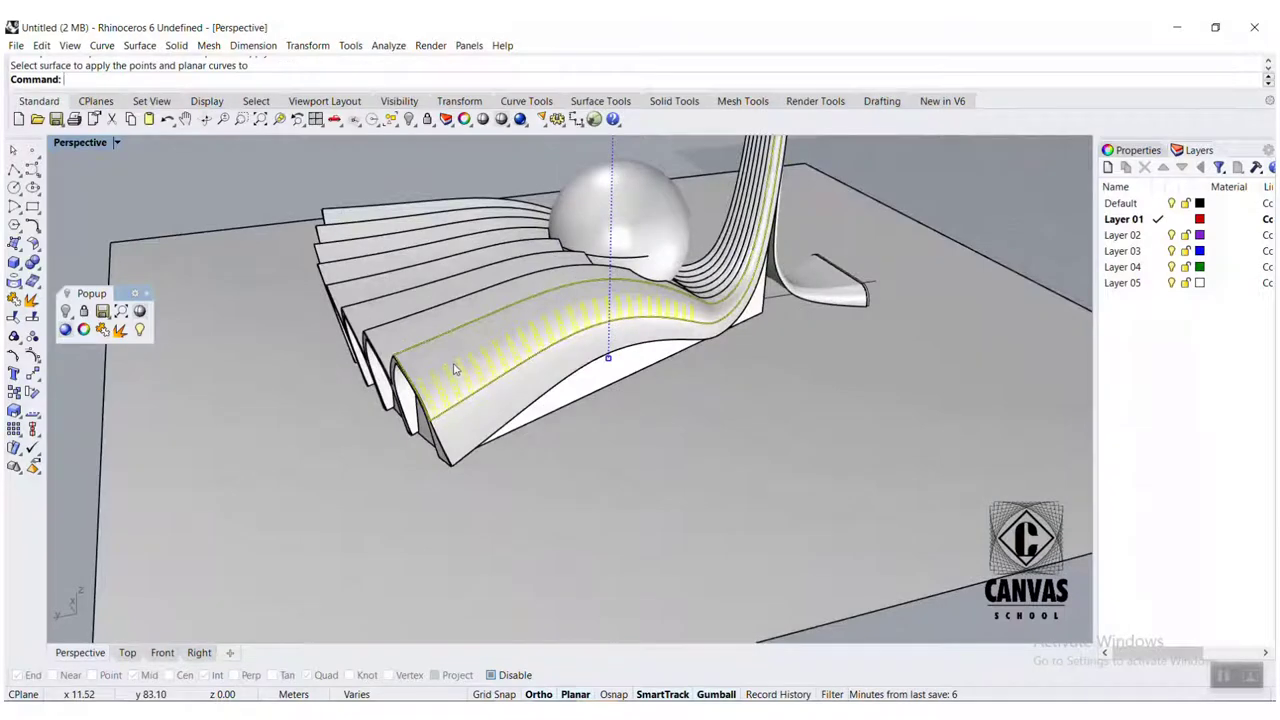
scroll(454, 370, up, 5)
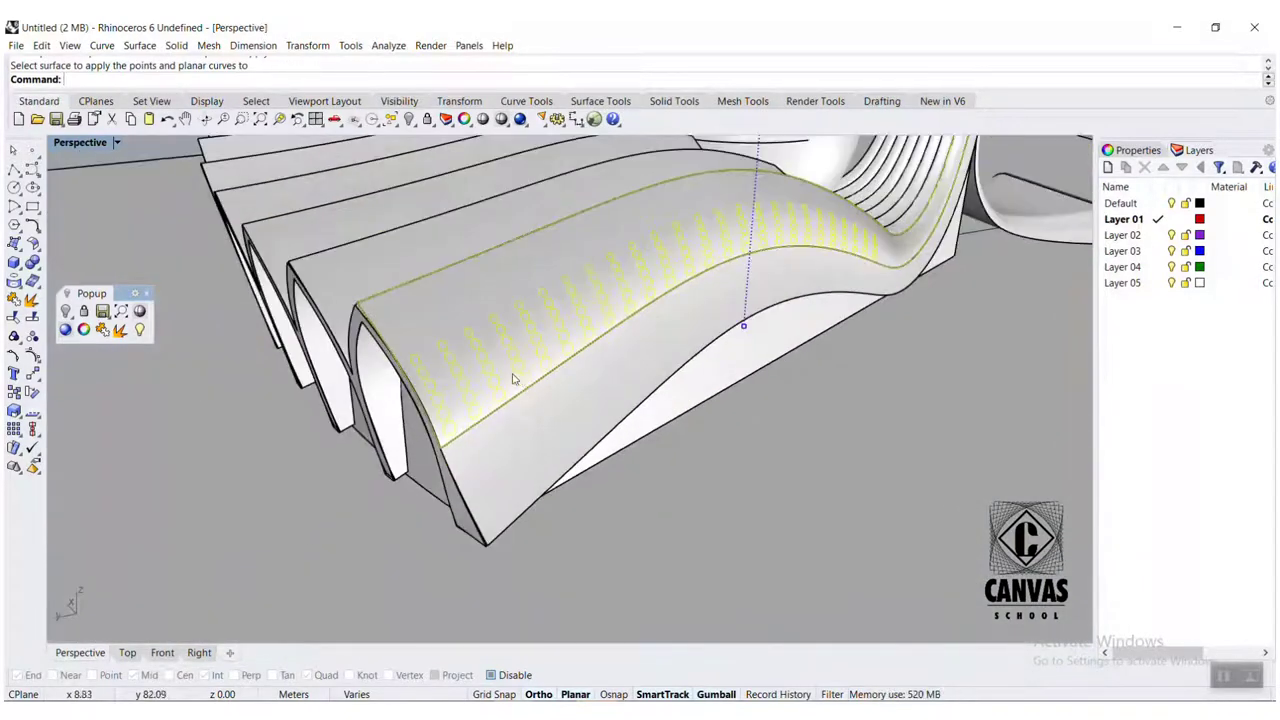
right_drag(513, 378, 480, 390)
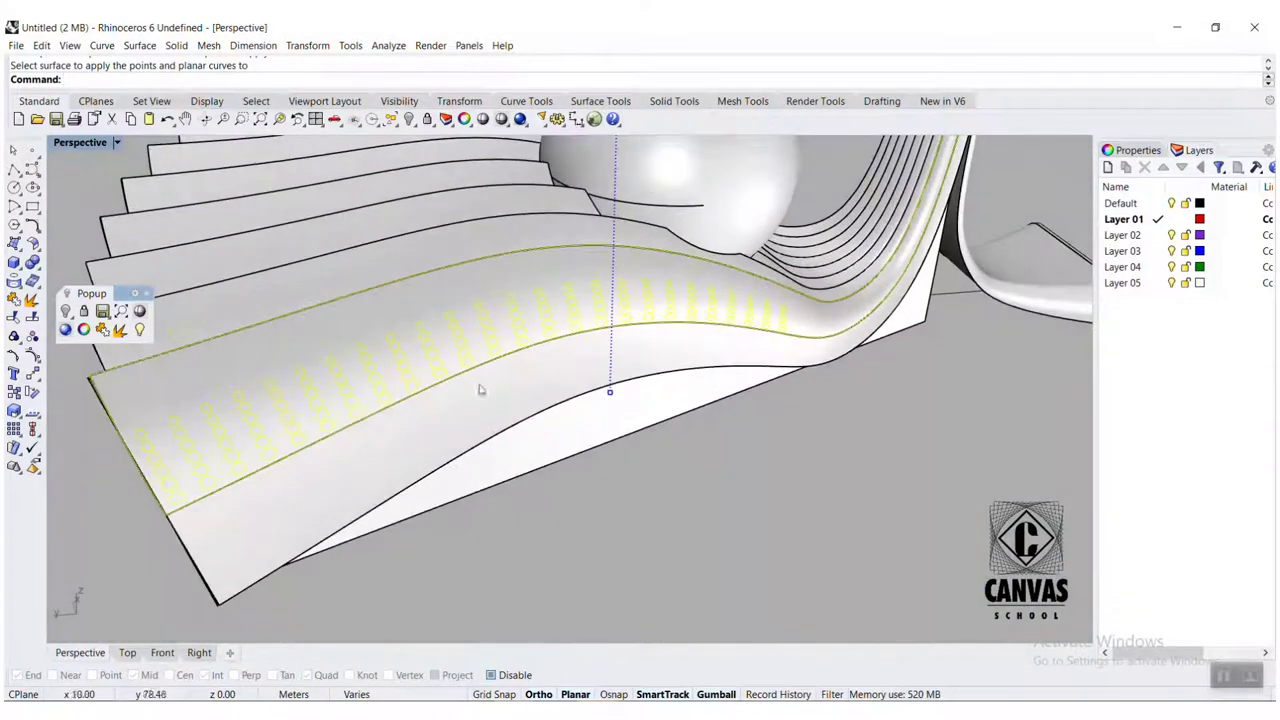
double_click(70, 145)
key(ctrl+z)
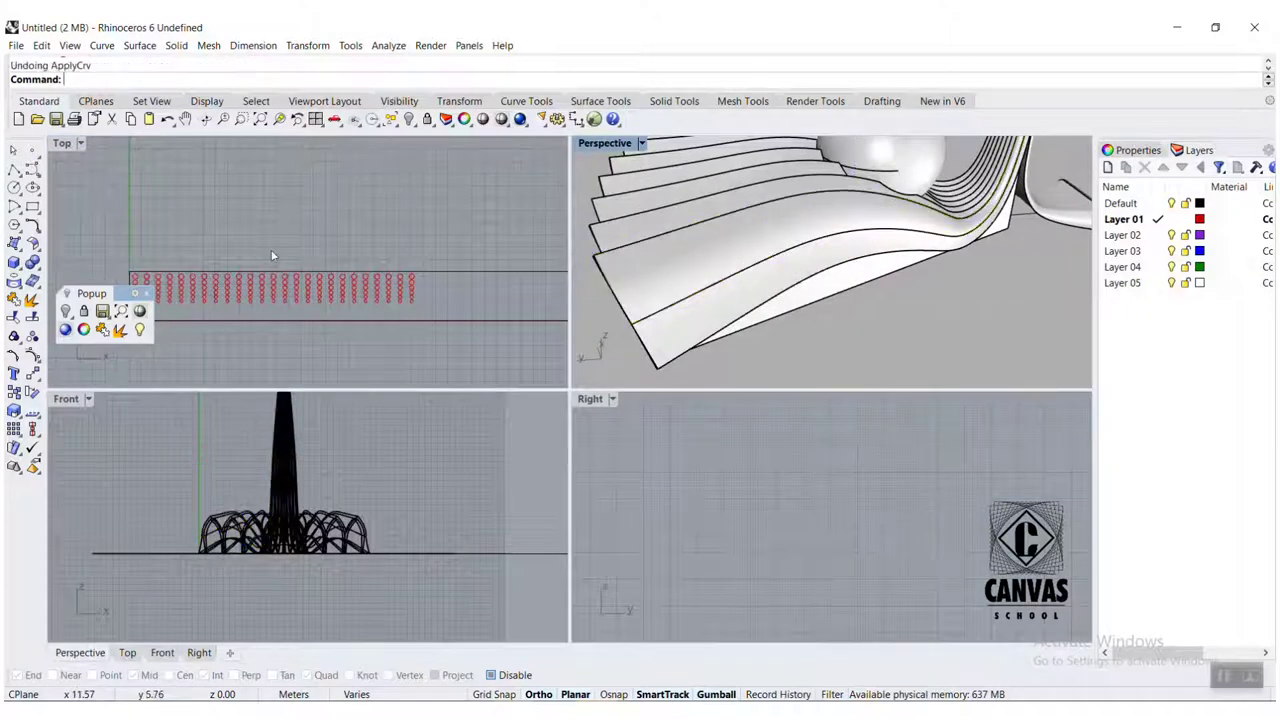
Step: Move the six rows of stars straight down so they sit roughly midway between the outline's long edges
double_click(62, 143)
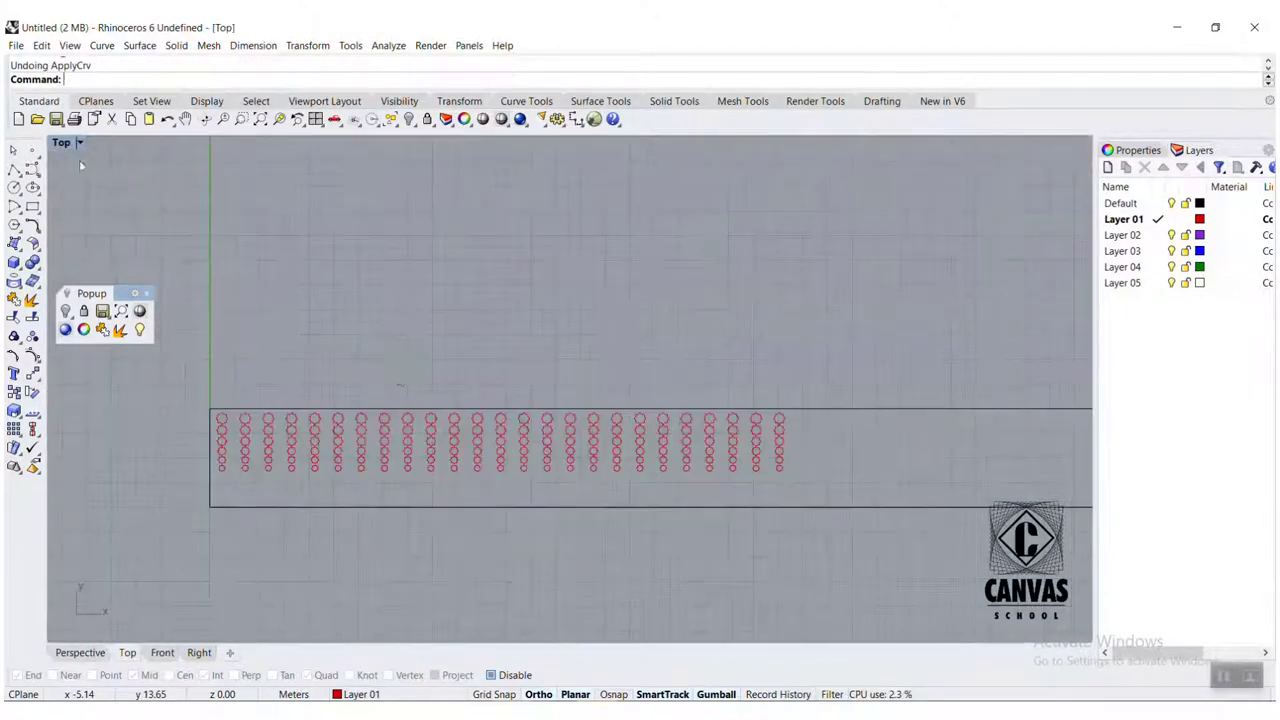
right_drag(549, 391, 567, 347)
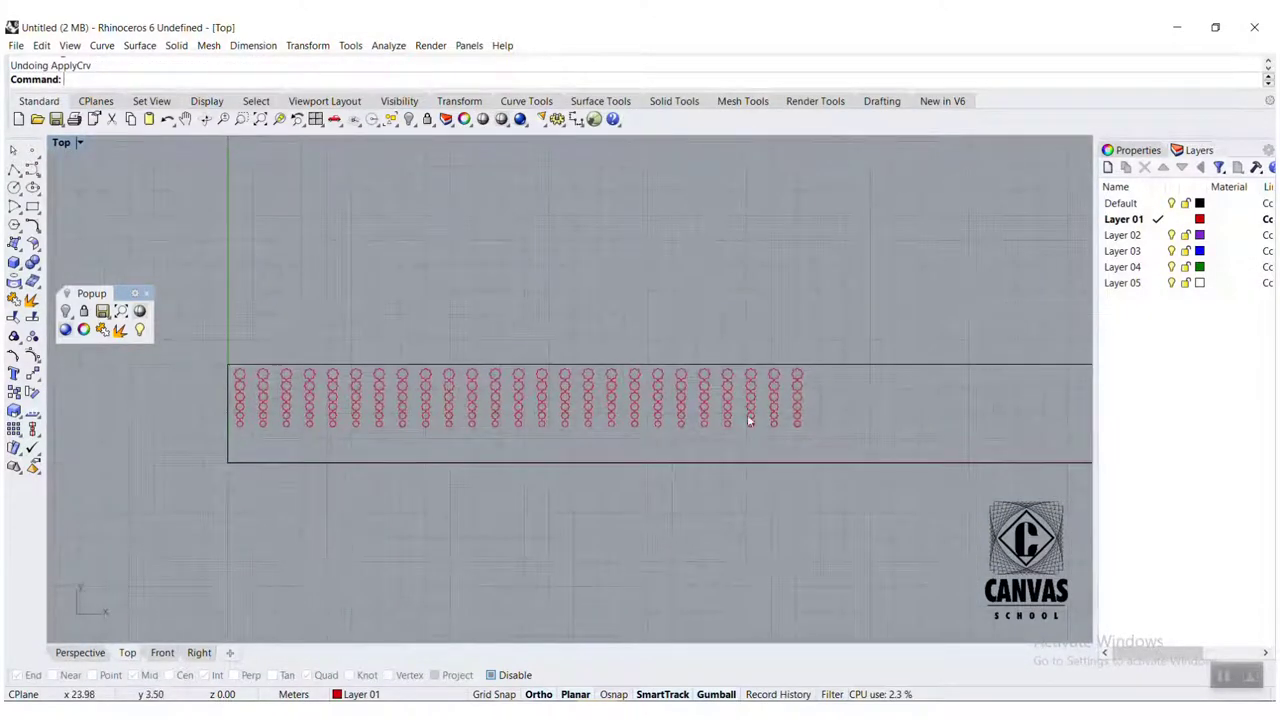
drag(240, 434, 239, 435)
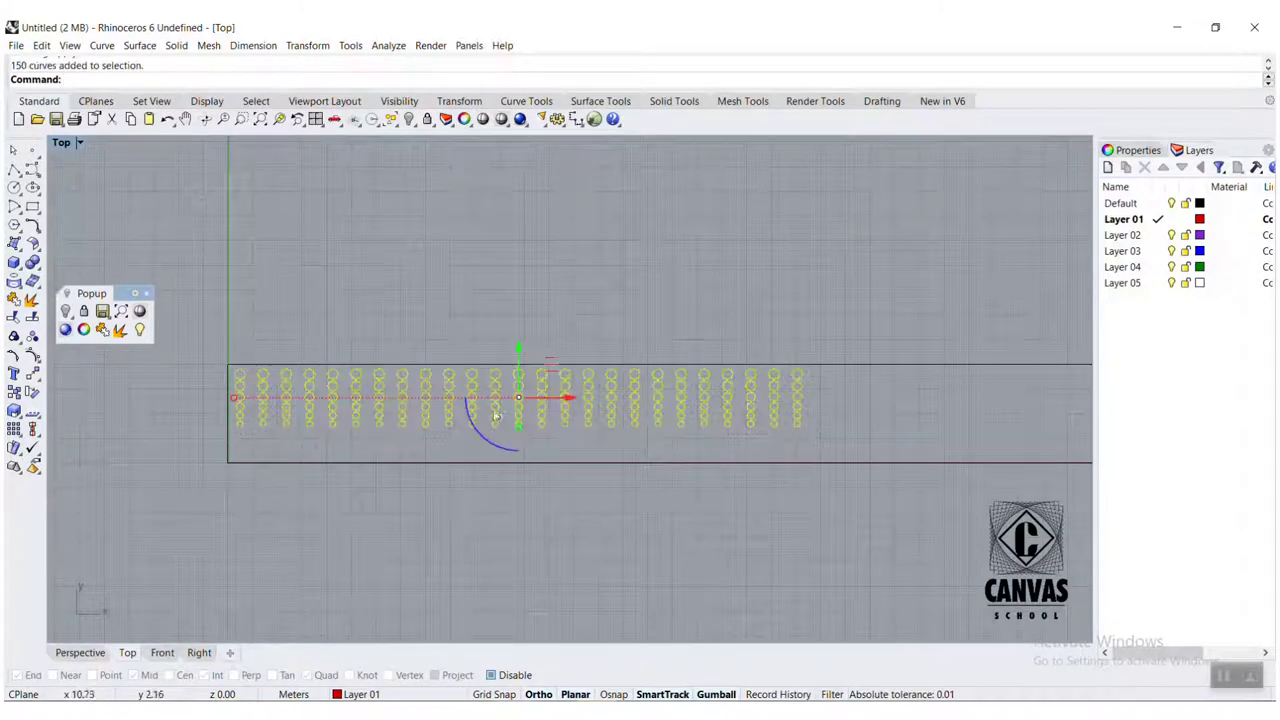
drag(518, 348, 514, 412)
scroll(512, 398, up, 2)
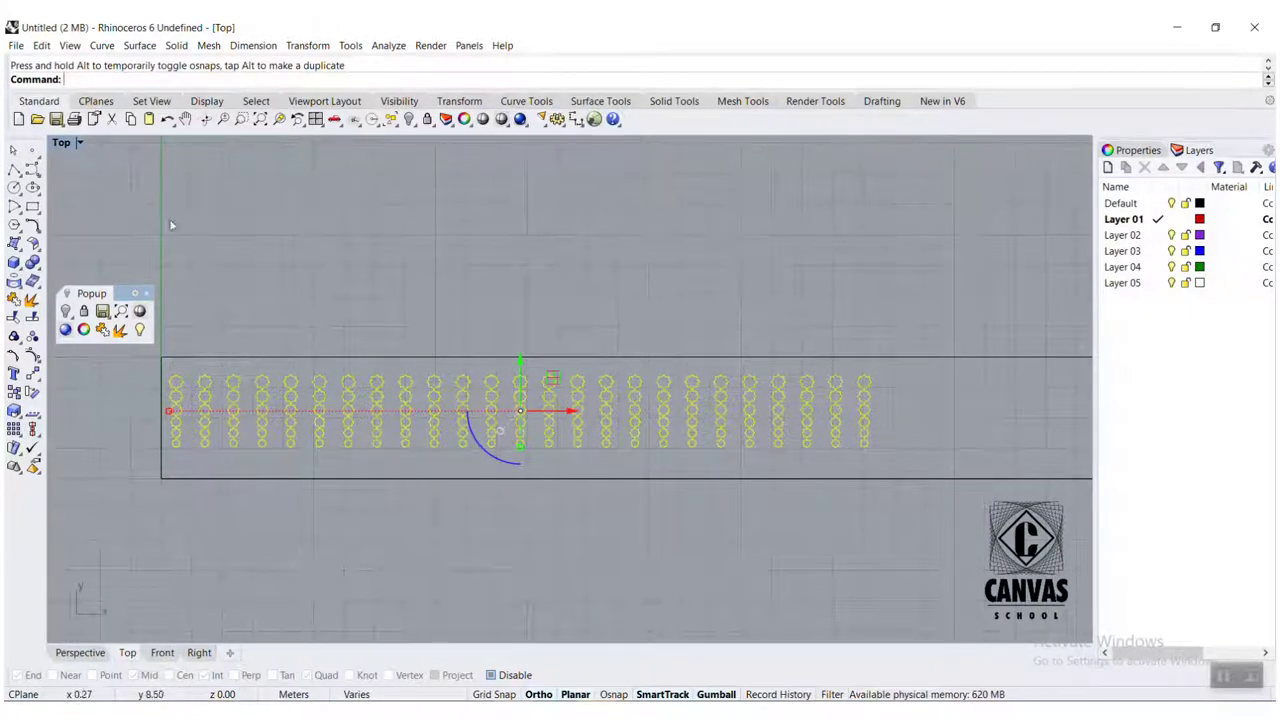
Step: Map the repositioned star rows and outline onto the outer canopy strip's upper surface with ApplyCrv
double_click(70, 144)
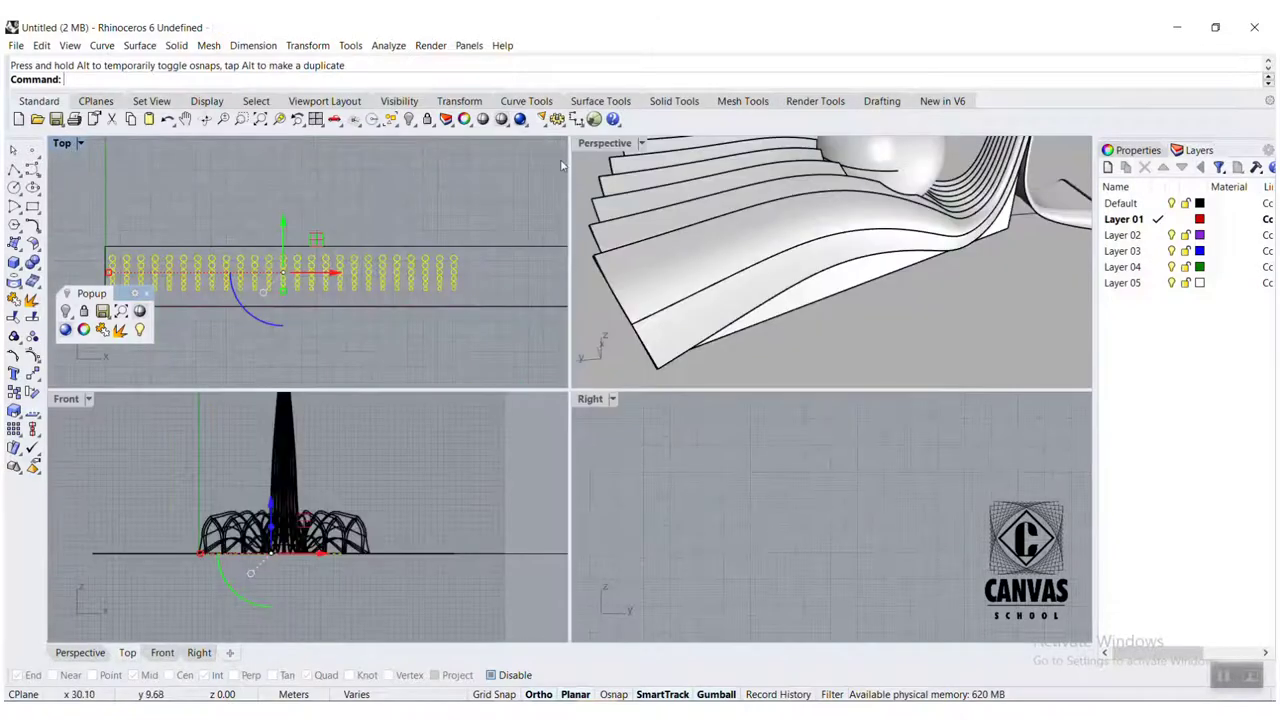
double_click(604, 143)
scroll(706, 270, down, 5)
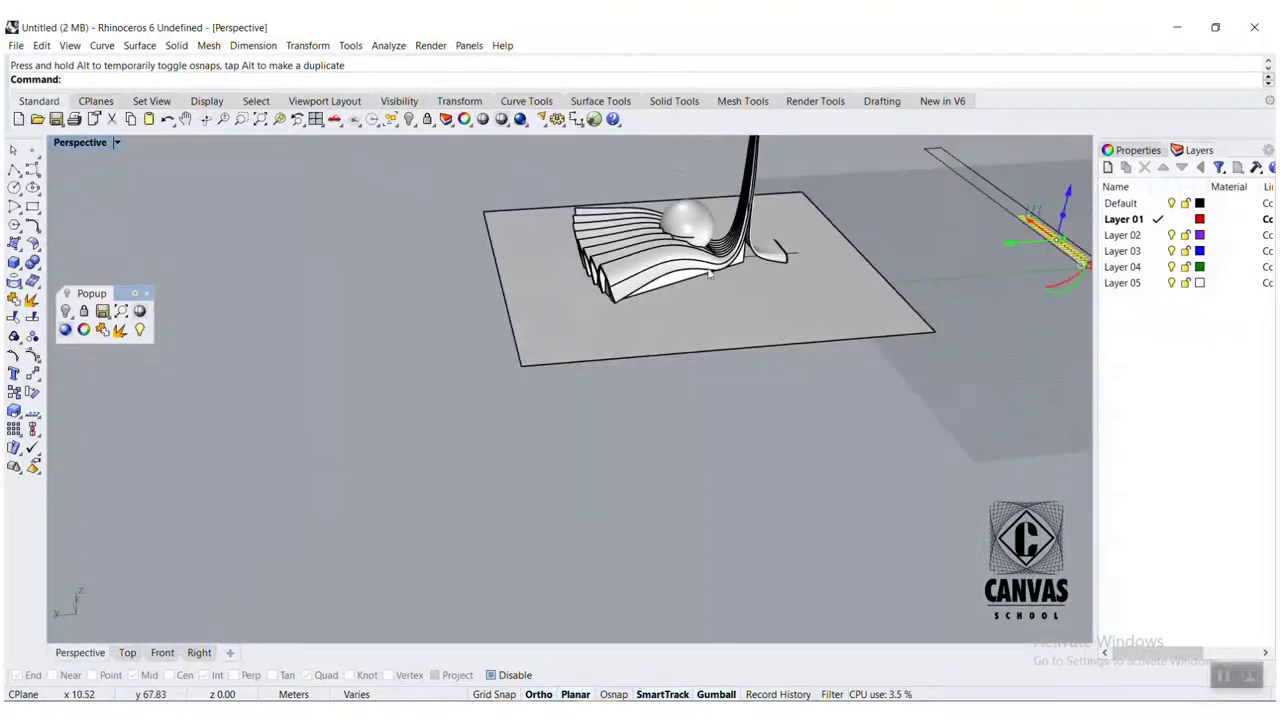
click(723, 411)
scroll(353, 422, down, 4)
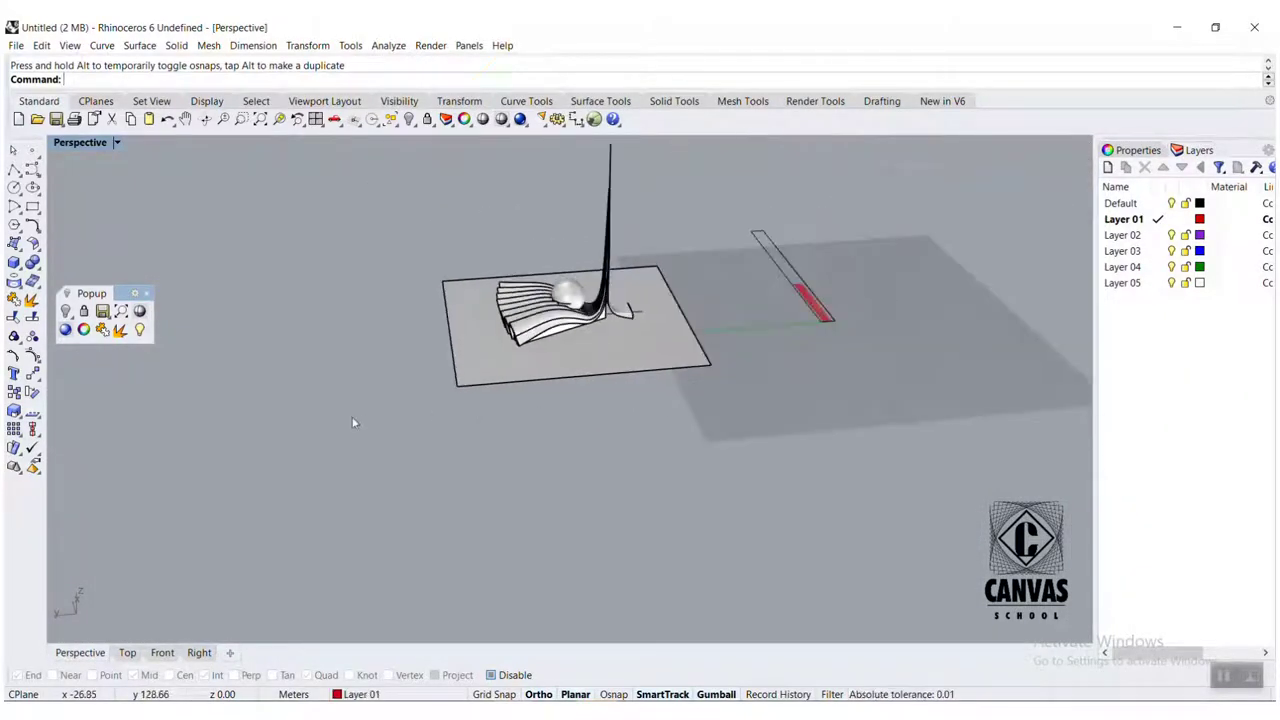
text(ApplyCrv)
key(Return)
click(805, 290)
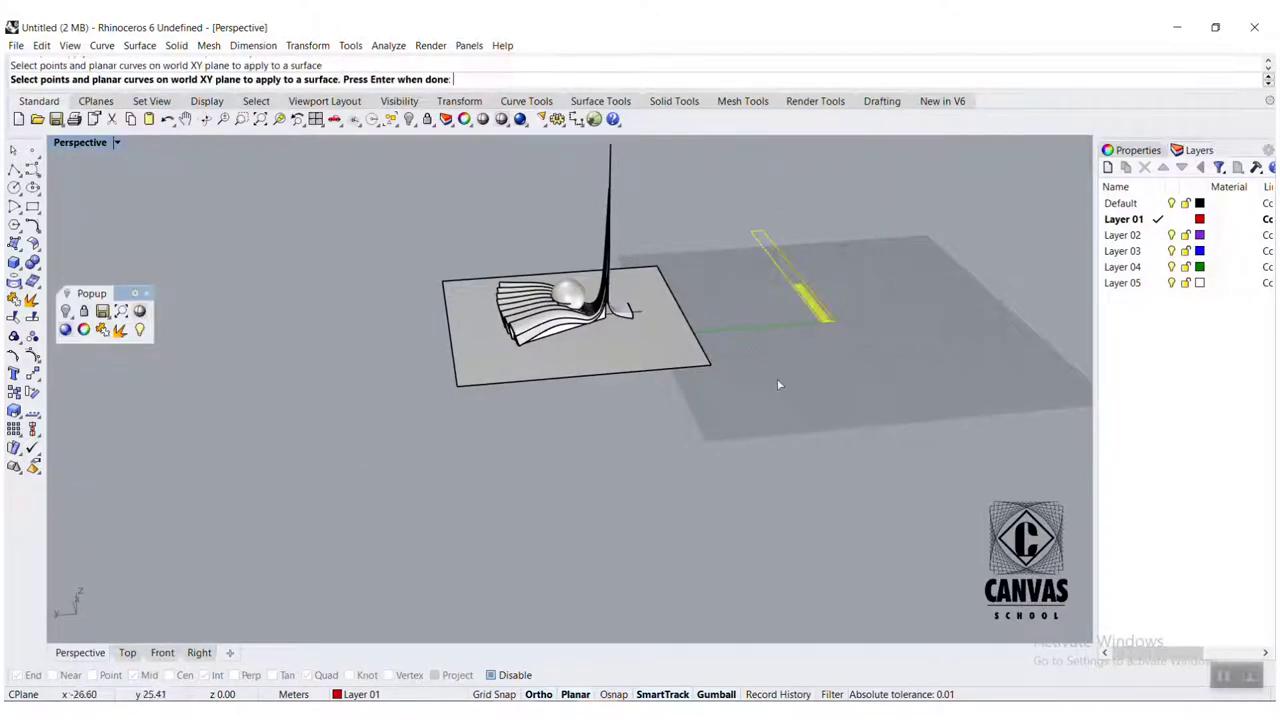
key(Return)
click(524, 331)
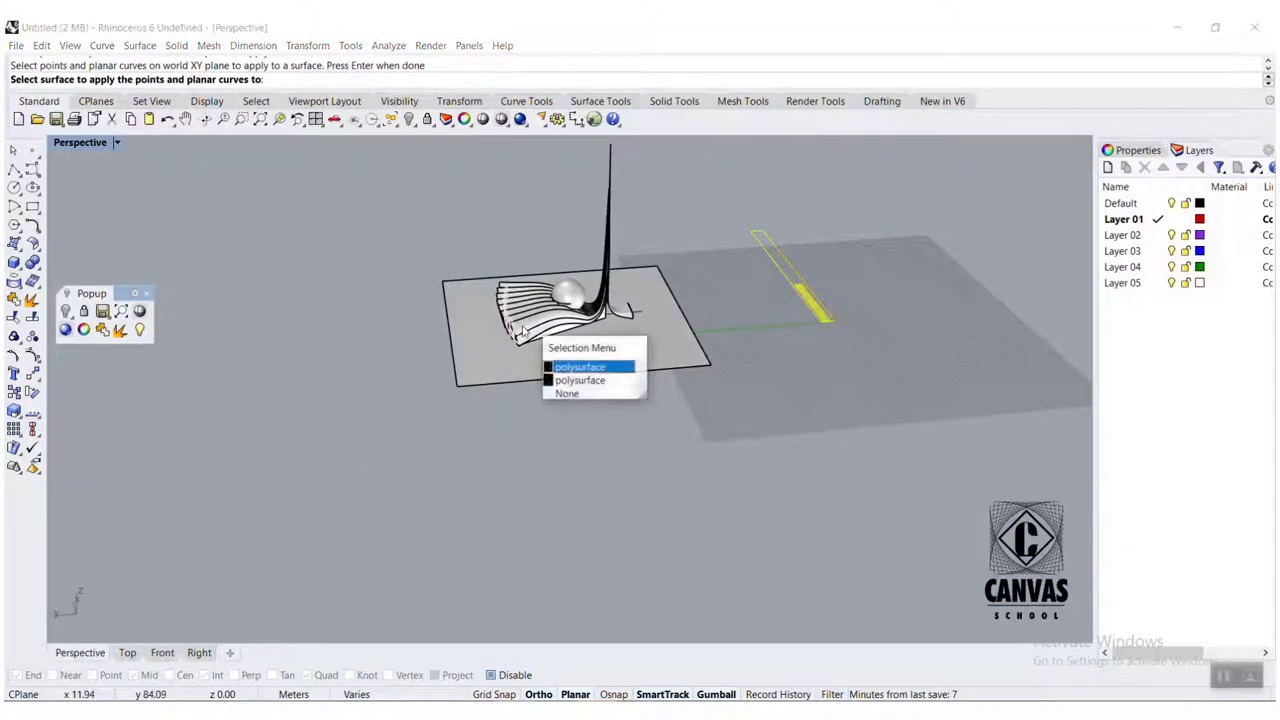
scroll(547, 366, up, 10)
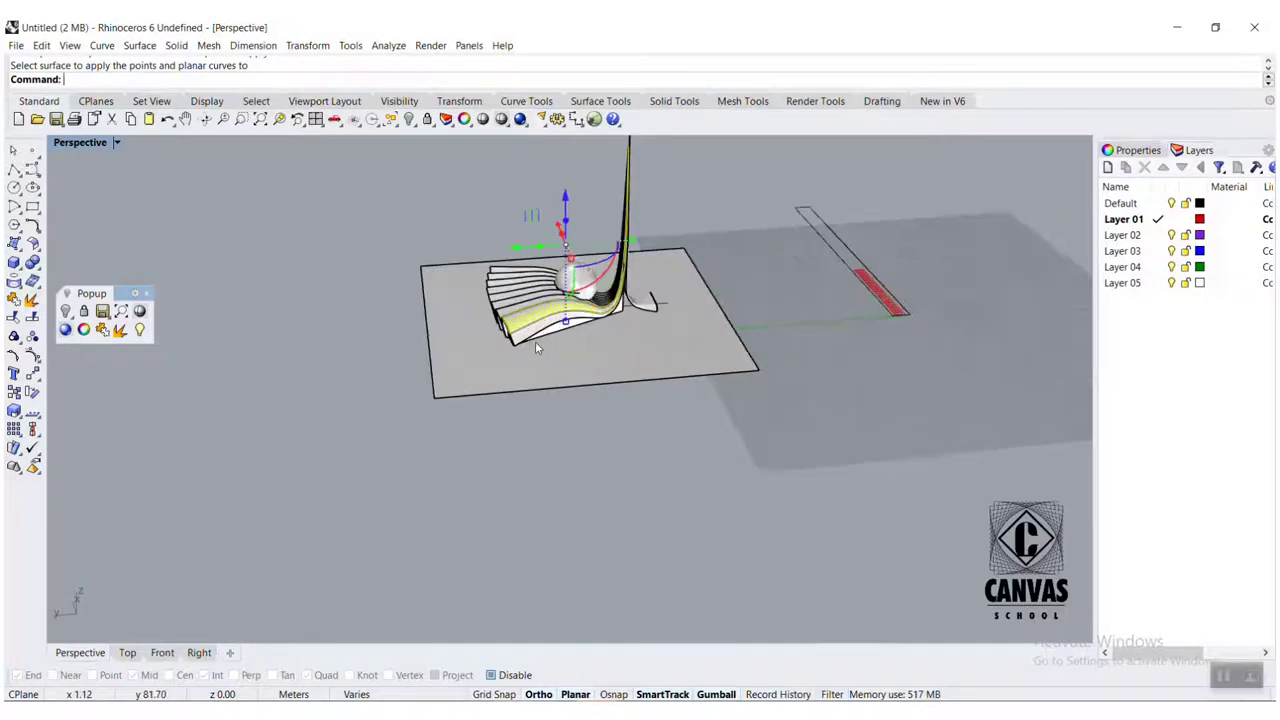
scroll(556, 351, up, 2)
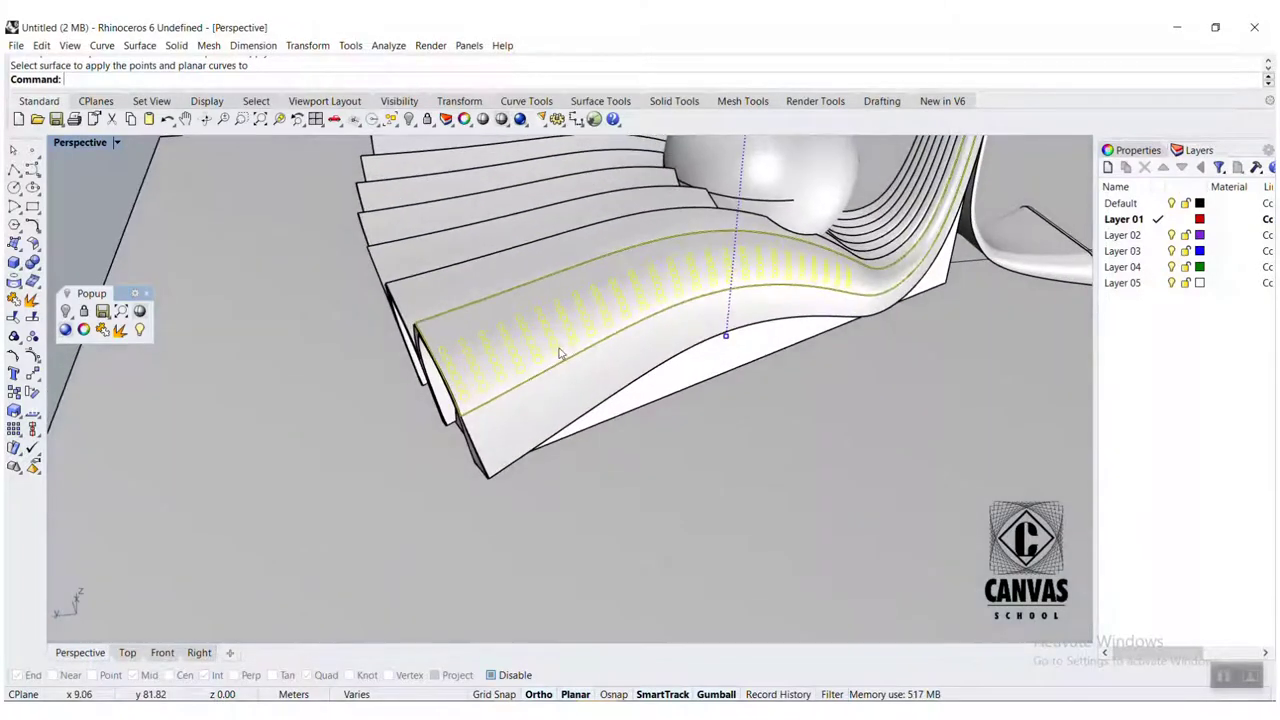
scroll(530, 323, down, 14)
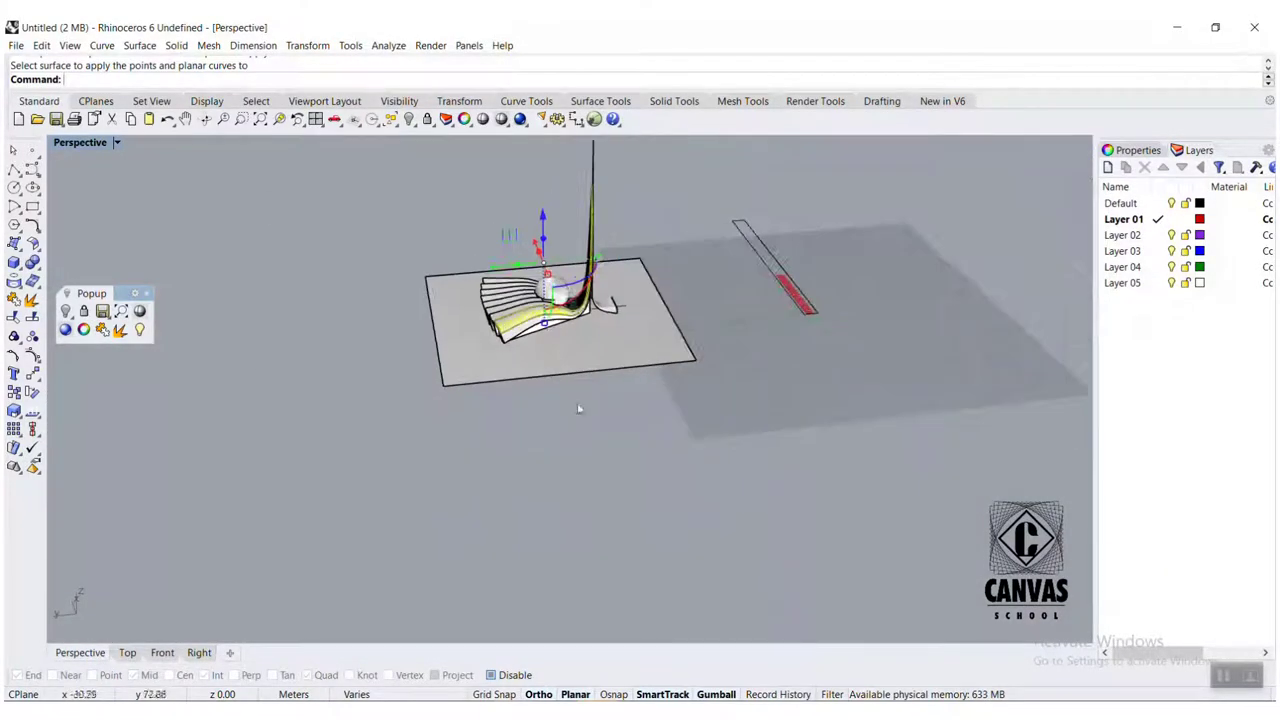
right_click(610, 440)
click(613, 443)
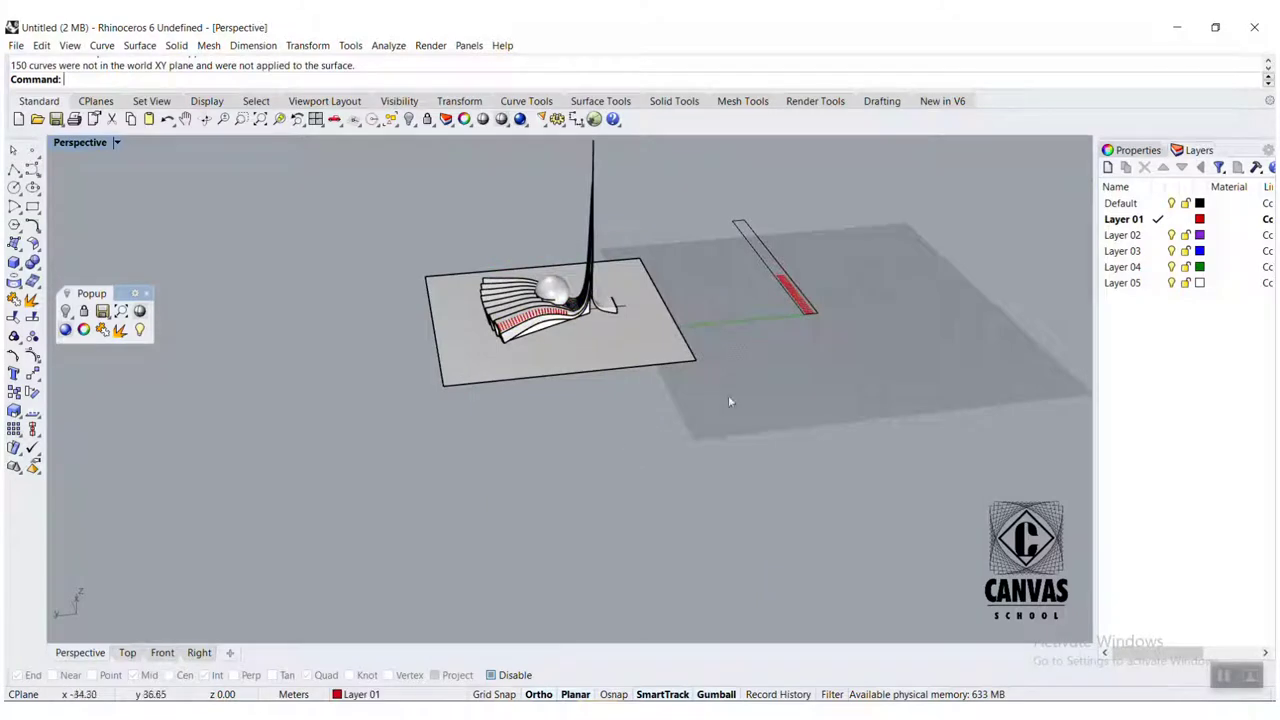
Step: Delete the flat star rows and flattened outline from the ground plane, keeping the curves mapped on the canopy
click(766, 344)
key(Delete)
scroll(468, 329, up, 3)
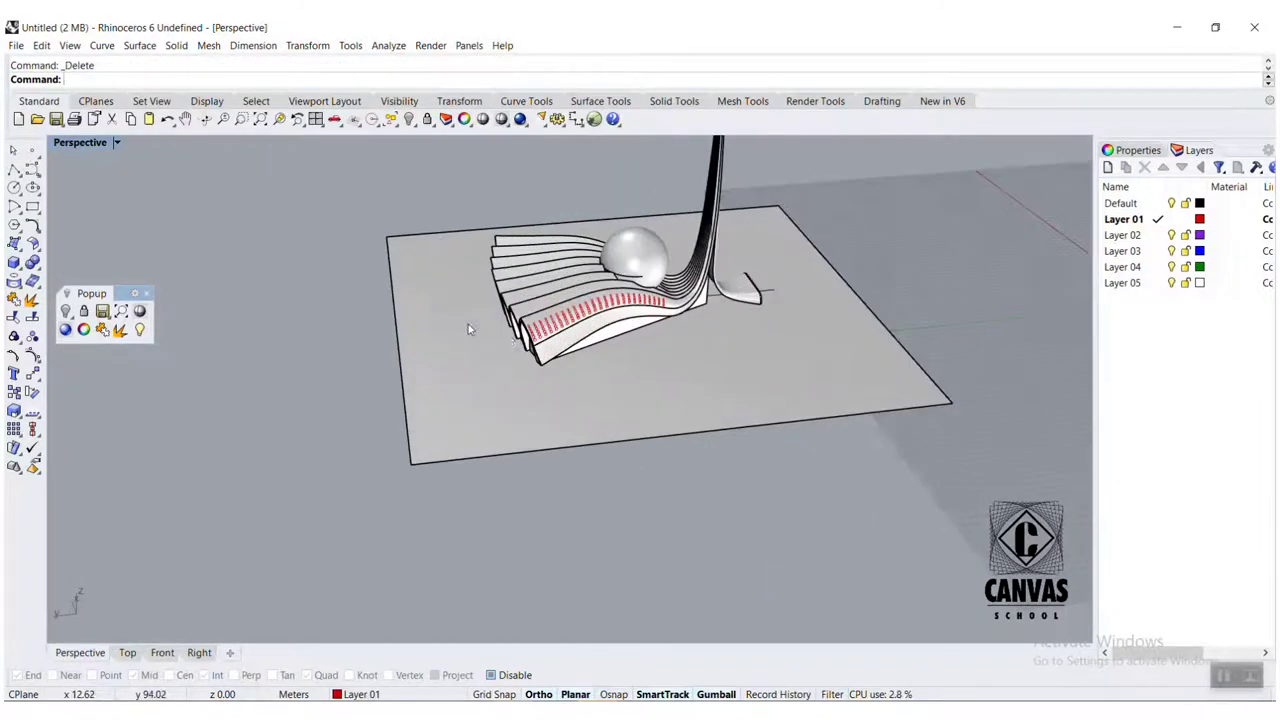
Step: Create the flattened UV outline of the canopy face directly below the star-patterned strip with CreateUVCrv
scroll(547, 347, up, 2)
text(CreateUVCrv)
key(Return)
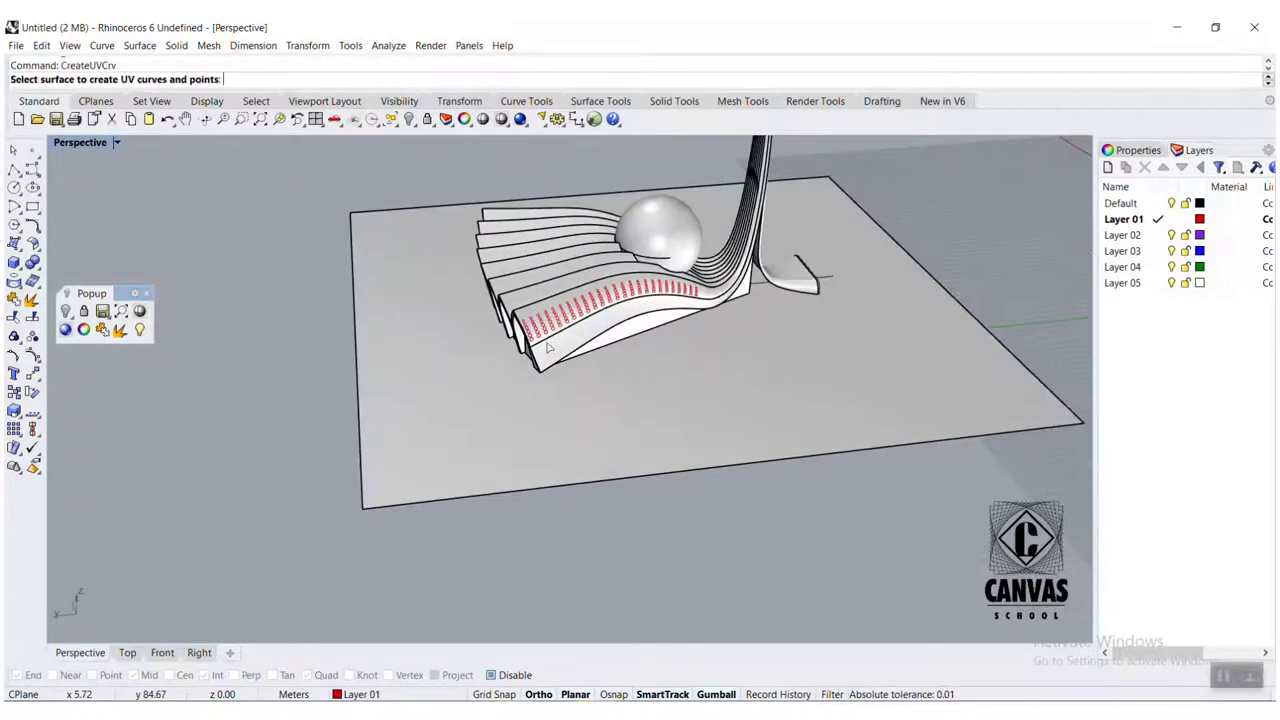
click(553, 357)
key(Return)
scroll(321, 368, down, 4)
scroll(320, 368, down, 2)
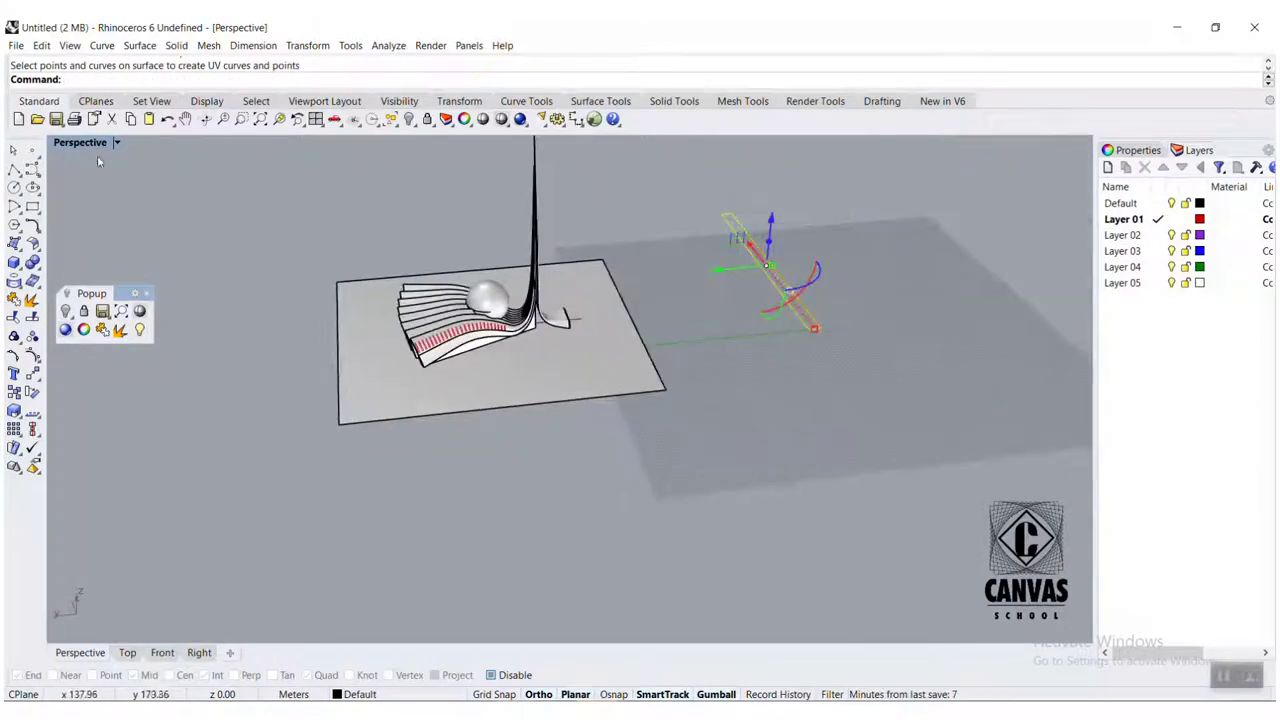
double_click(89, 146)
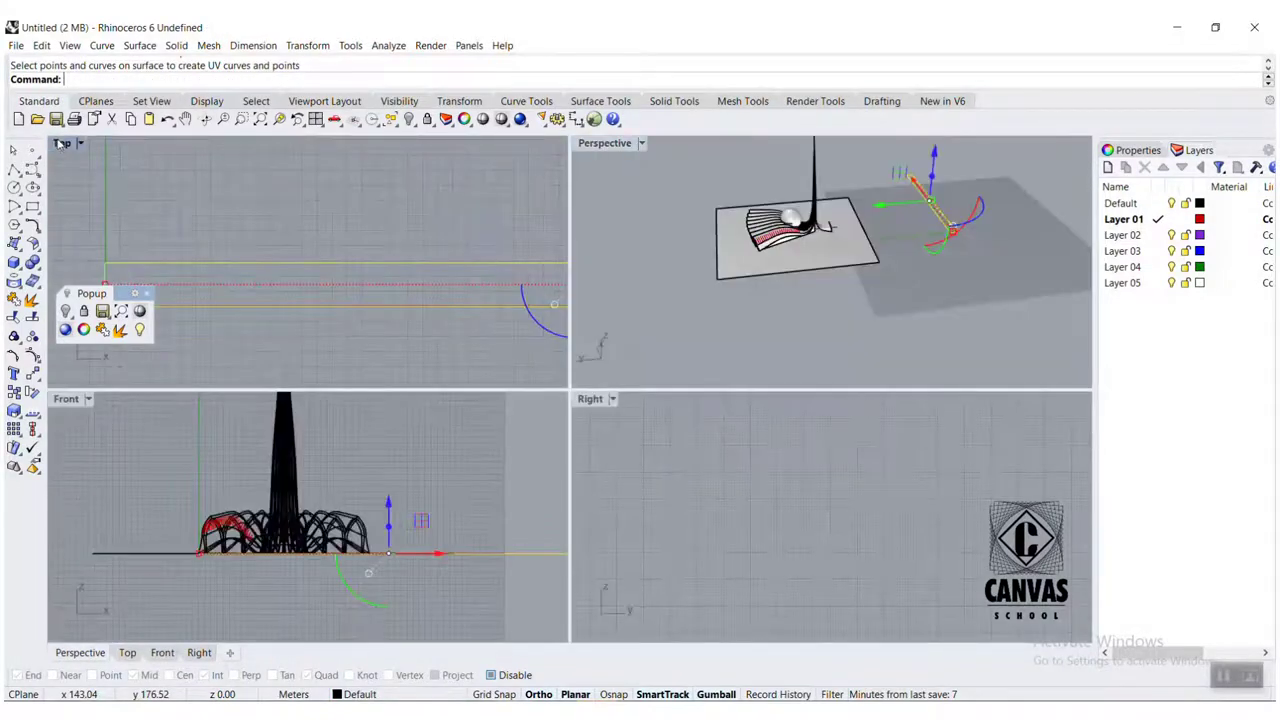
Step: Unhide the hidden four rows of stars in the Top view above the new flattened outline
double_click(62, 145)
scroll(557, 335, down, 3)
middle_click(519, 313)
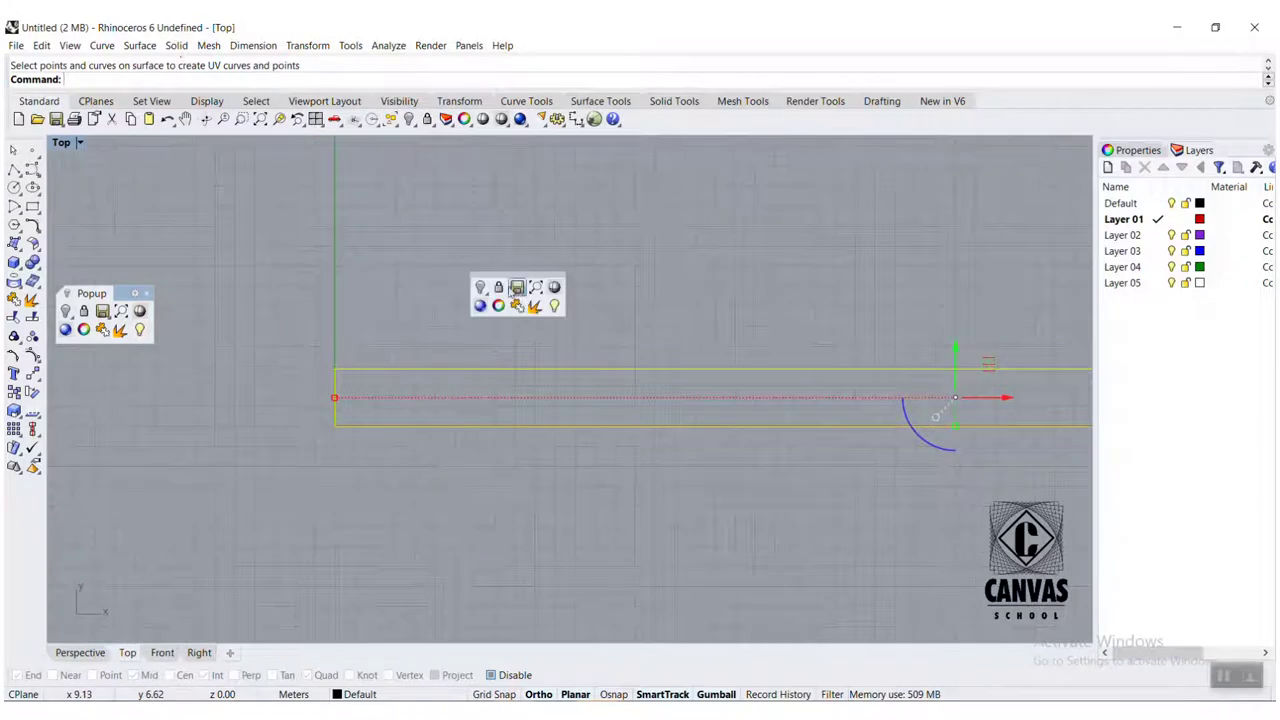
click(558, 306)
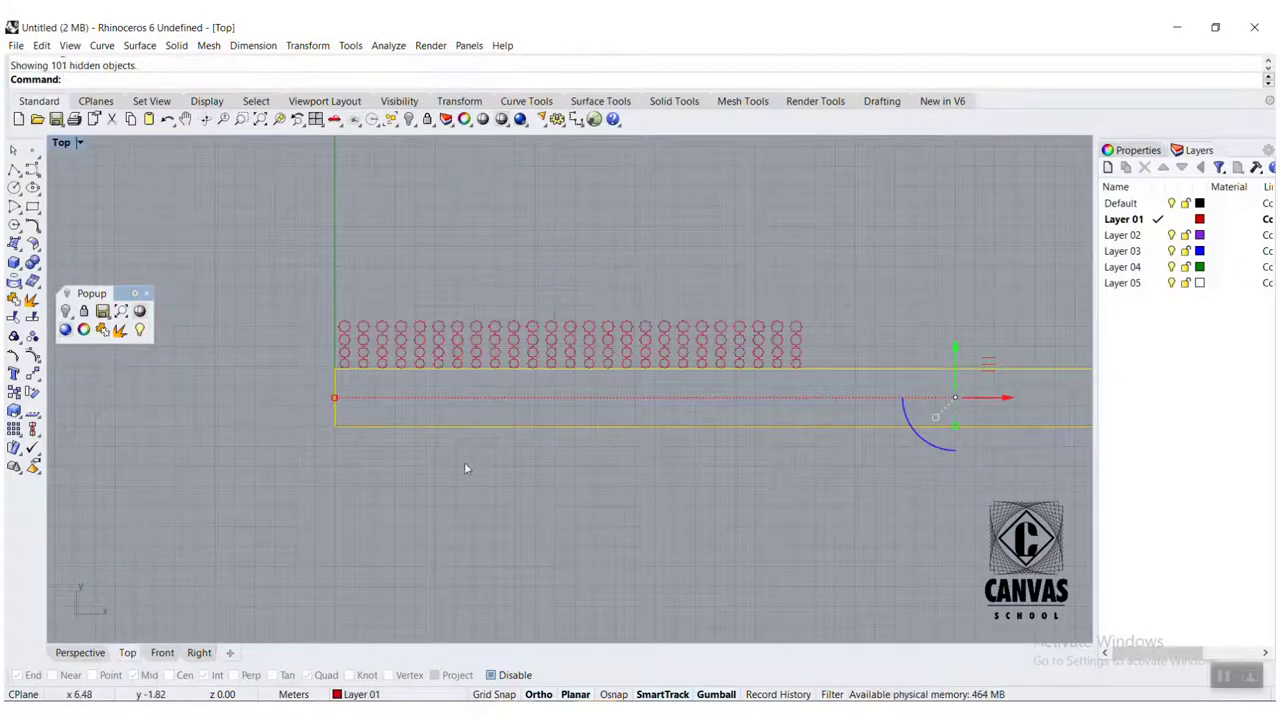
key(Escape)
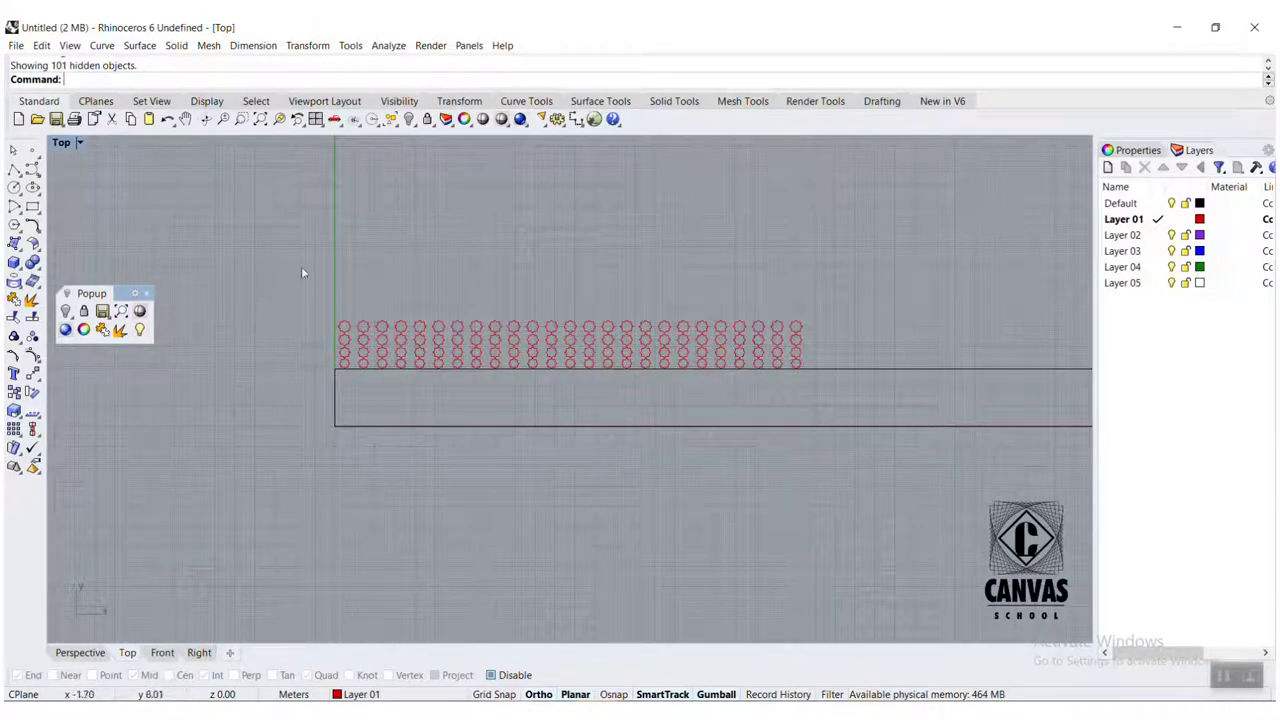
Step: Move the four rows of stars straight down so they sit inside the flattened outline, between its long edges
drag(301, 266, 840, 394)
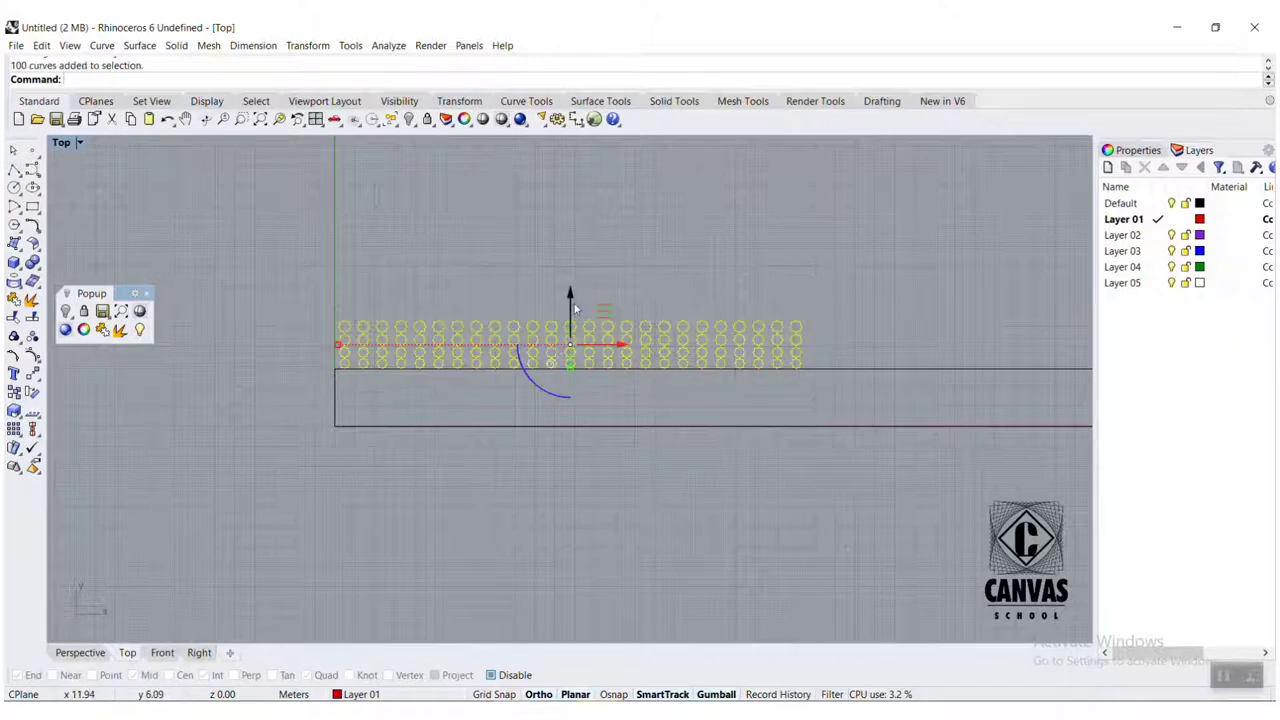
drag(571, 298, 584, 408)
scroll(580, 384, up, 5)
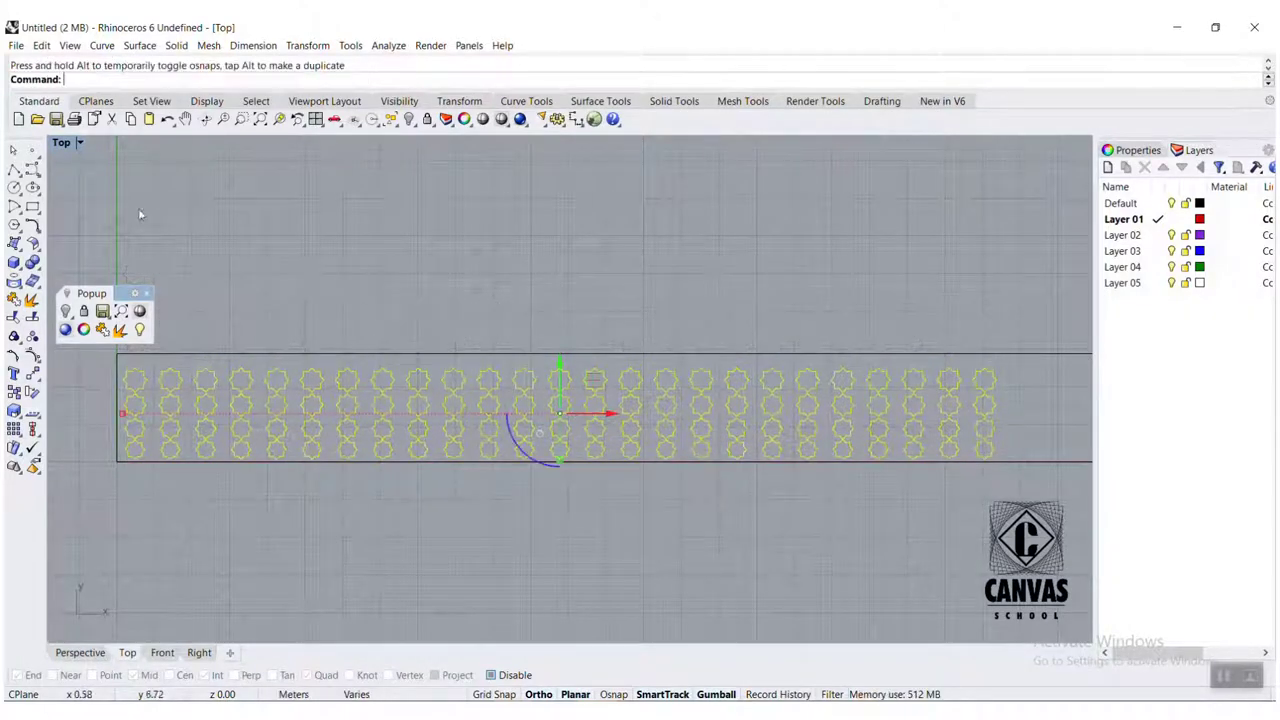
Step: Return to the Perspective view and hide the vertical reference picture surface beside the monument
double_click(61, 145)
double_click(604, 143)
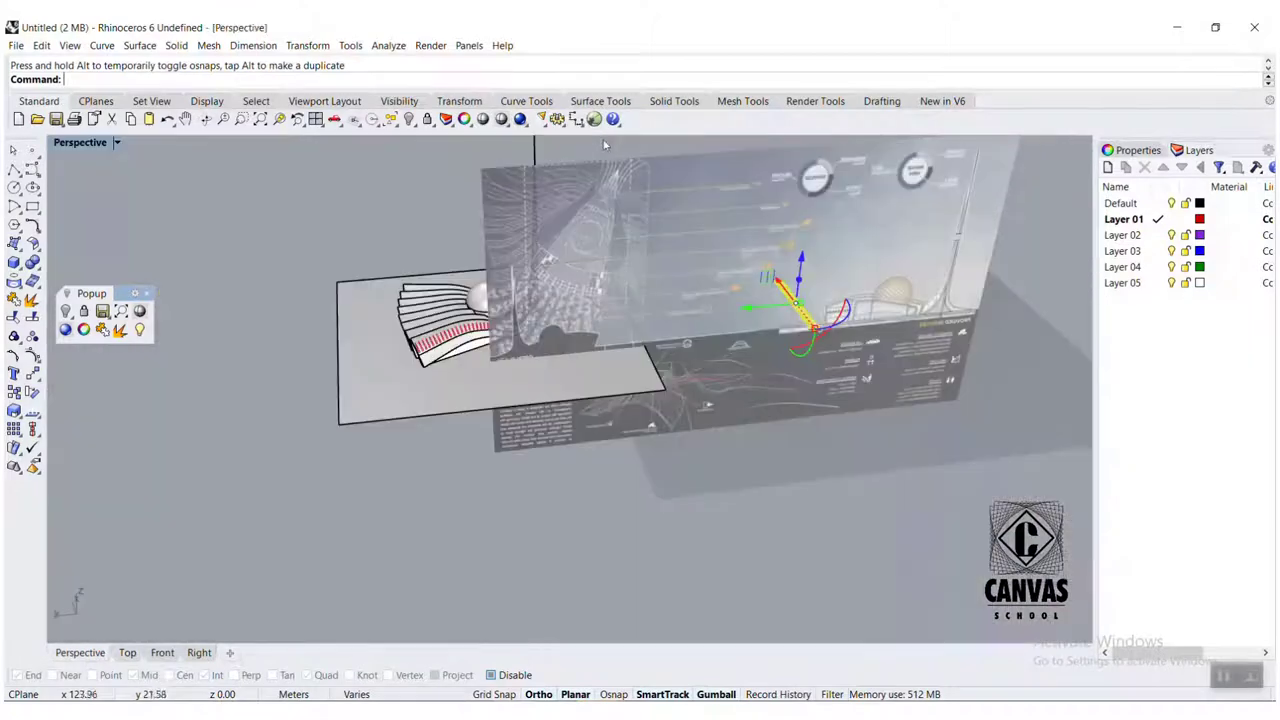
click(633, 197)
middle_click(631, 190)
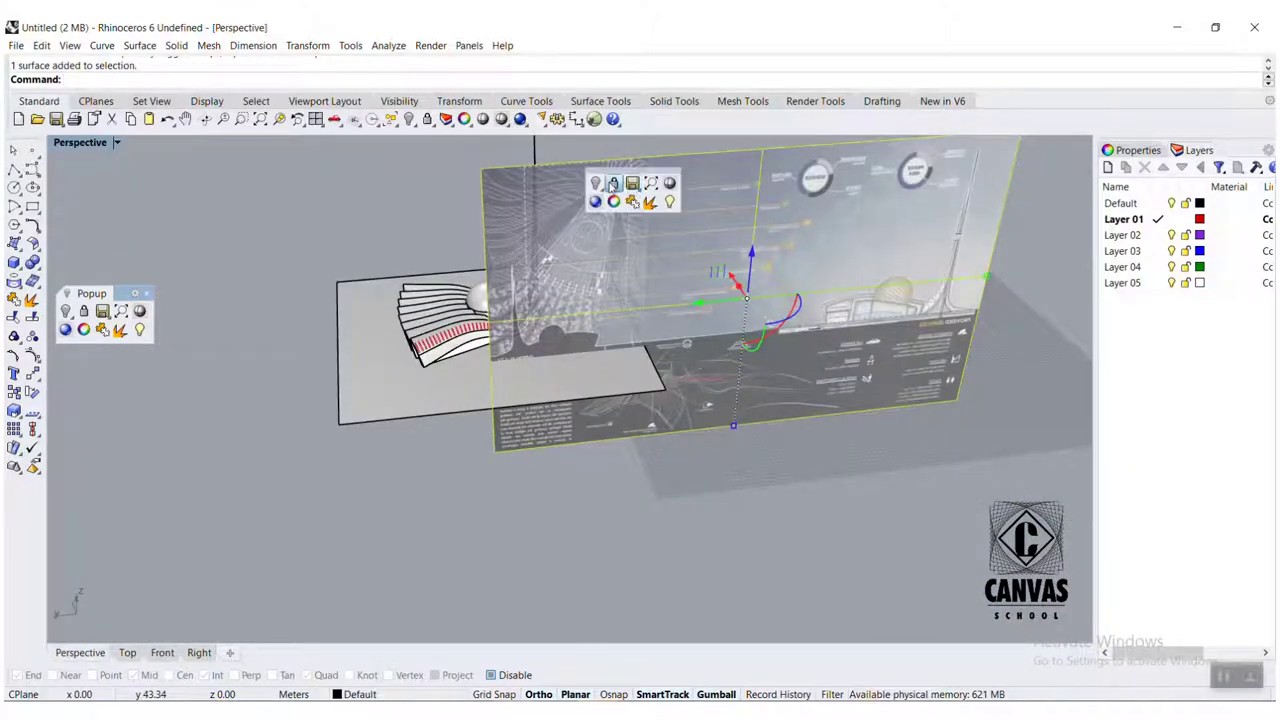
click(595, 184)
scroll(785, 298, down, 3)
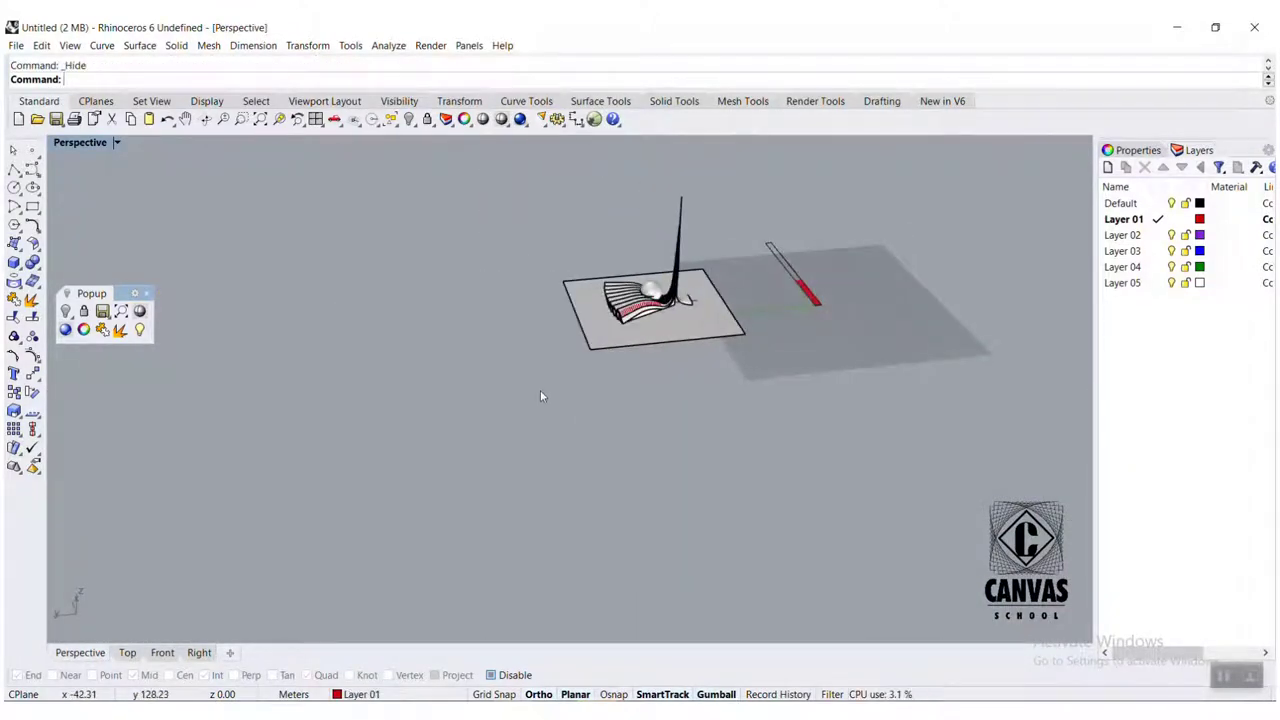
Step: Map the flat star rows and their outline onto the canopy face directly below the patterned strip with ApplyCrv
scroll(790, 256, up, 3)
scroll(798, 240, up, 2)
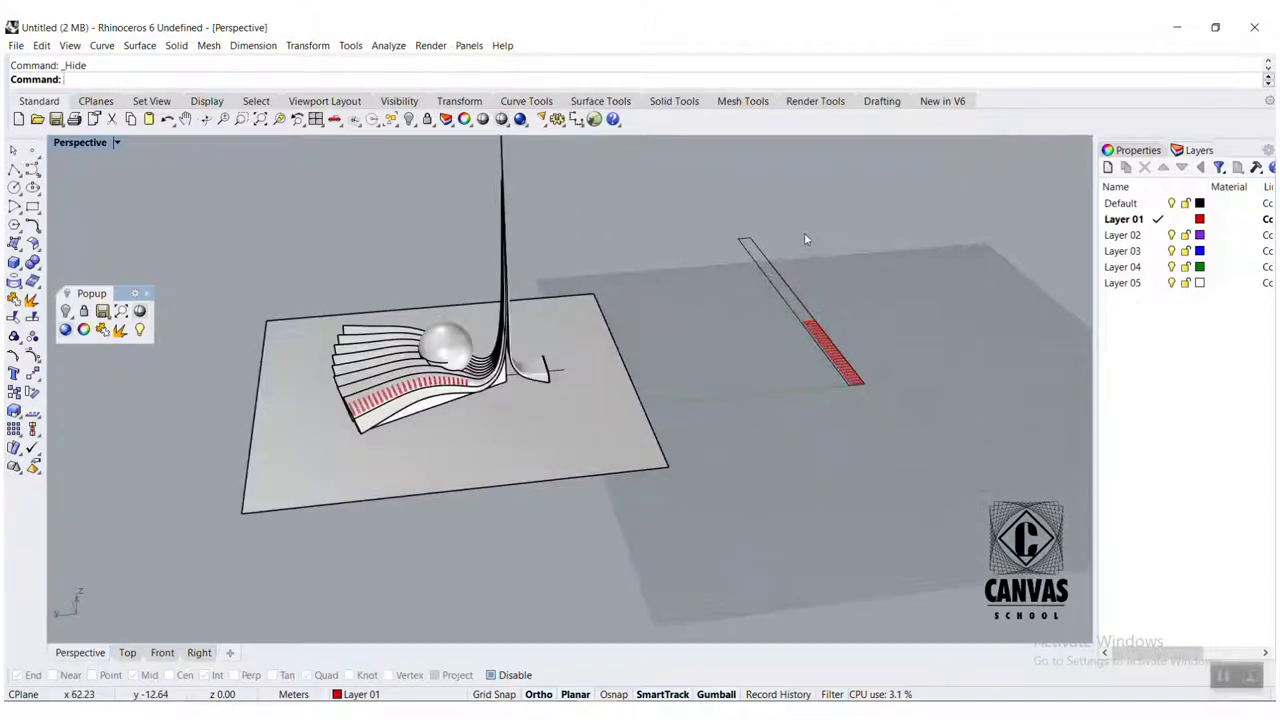
text(ApplyCrv)
key(Return)
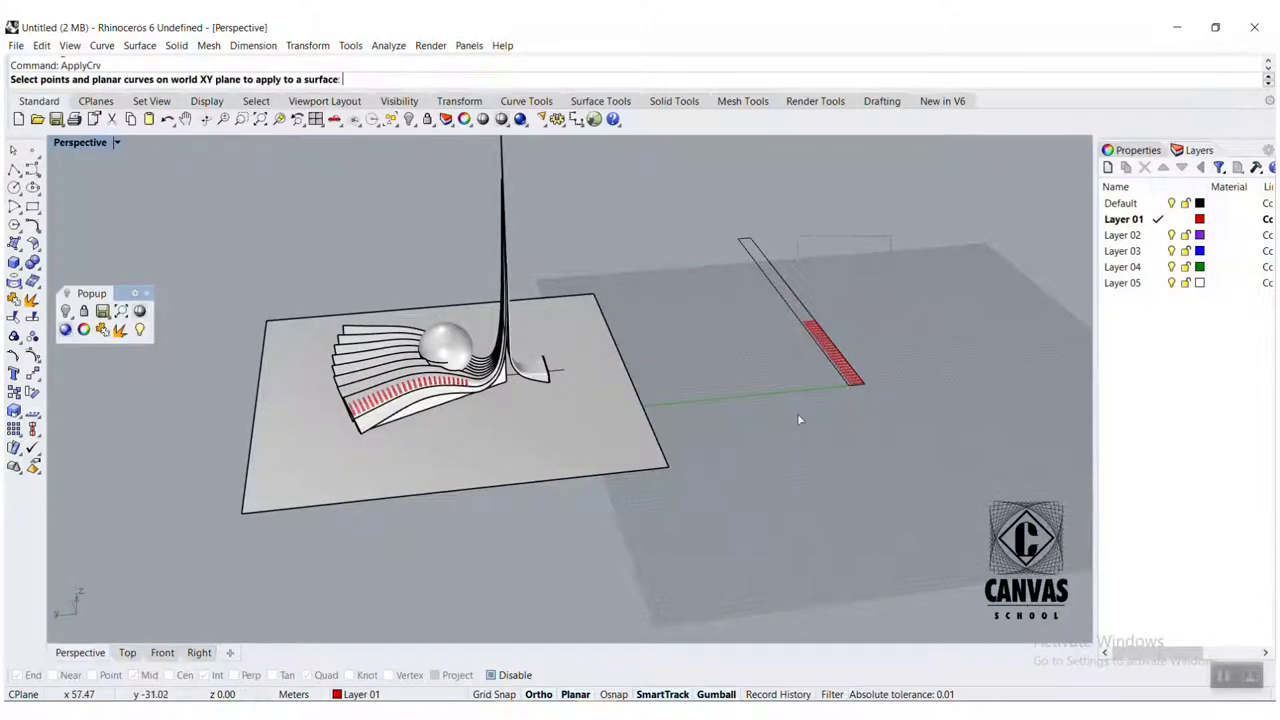
click(835, 355)
key(Return)
scroll(350, 430, up, 2)
scroll(350, 430, up, 3)
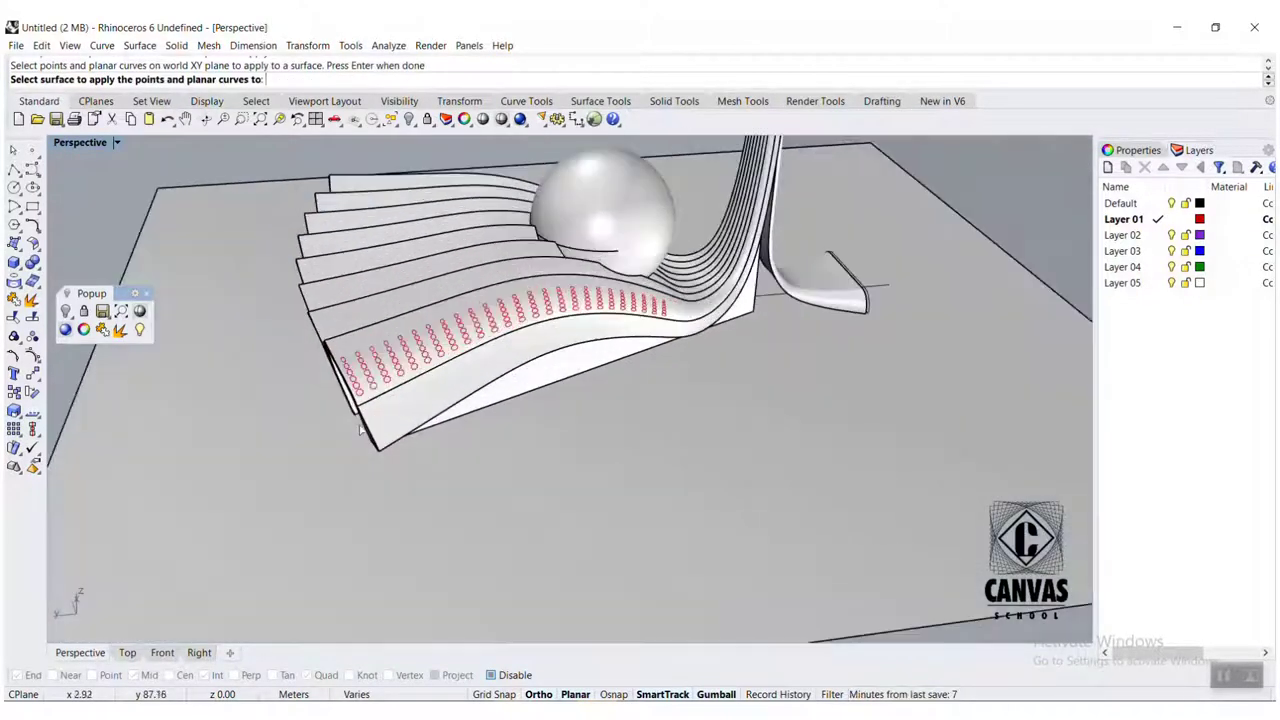
click(371, 421)
scroll(403, 426, up, 3)
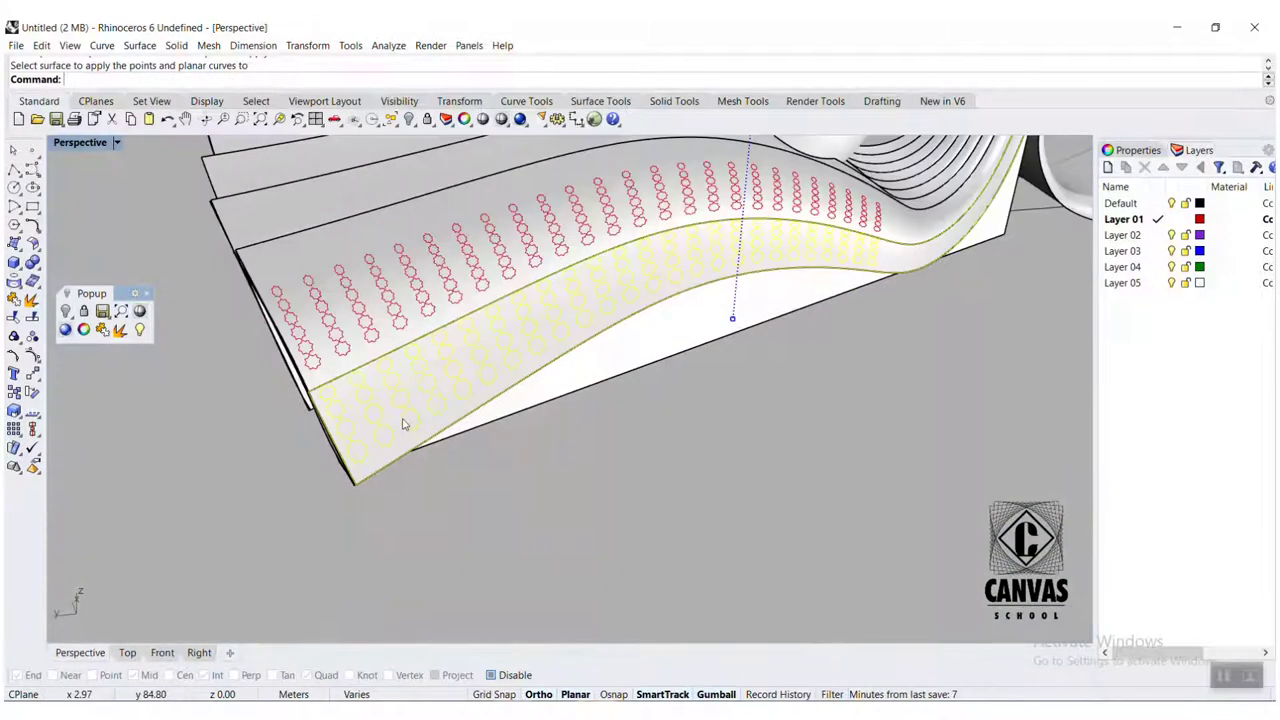
Step: Delete the flat star rows and flattened outline from the ground plane, keeping the curves mapped on the canopy
scroll(403, 424, down, 4)
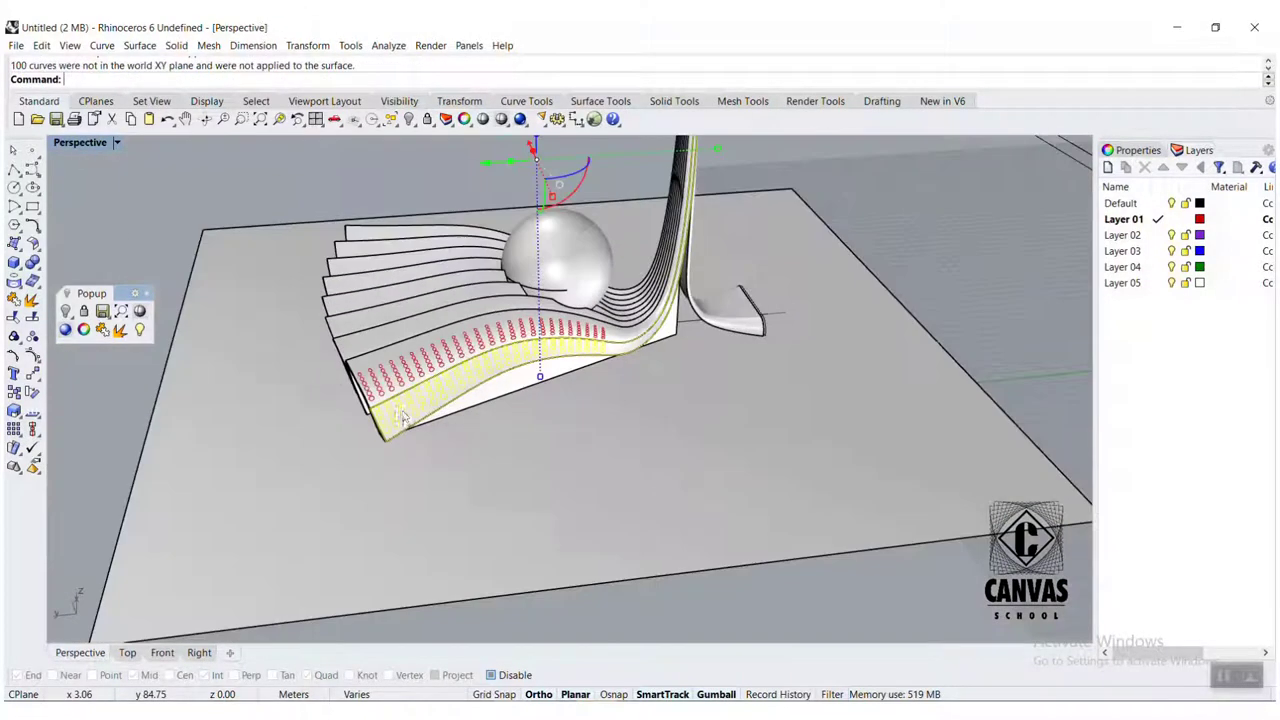
click(895, 213)
scroll(593, 332, down, 2)
scroll(593, 334, up, 2)
scroll(571, 330, up, 4)
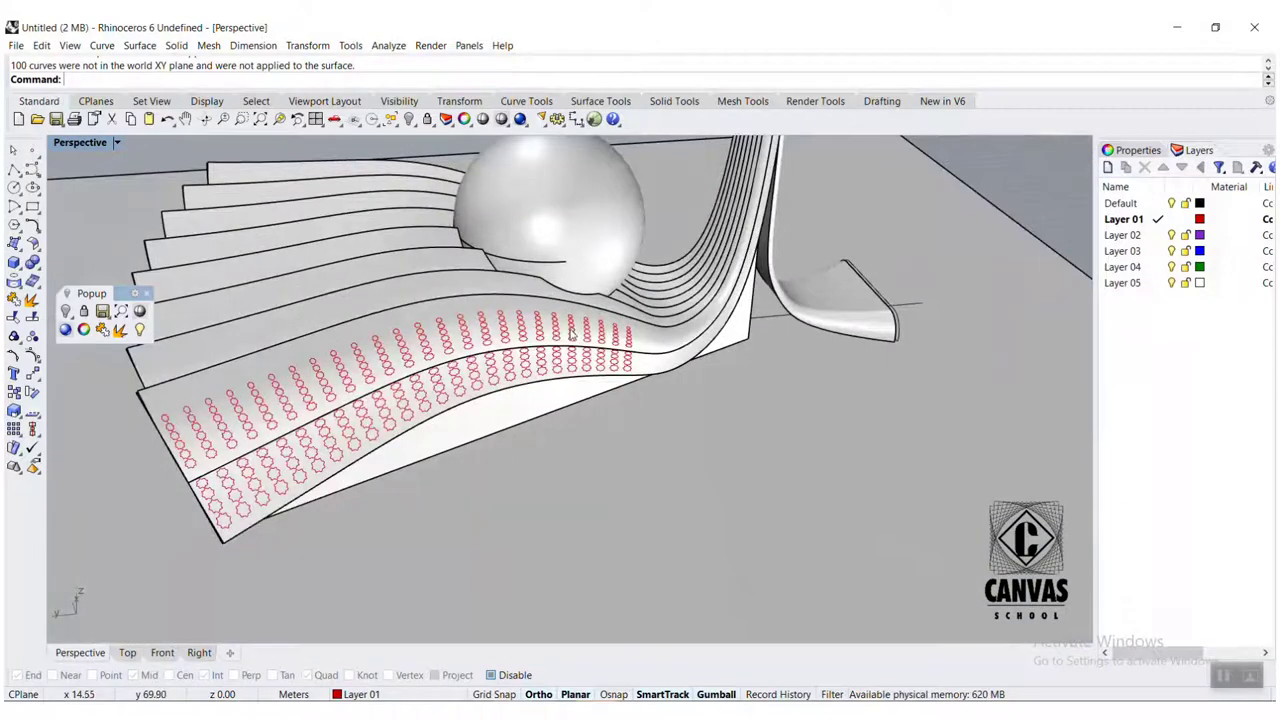
scroll(570, 335, up, 2)
scroll(776, 272, down, 7)
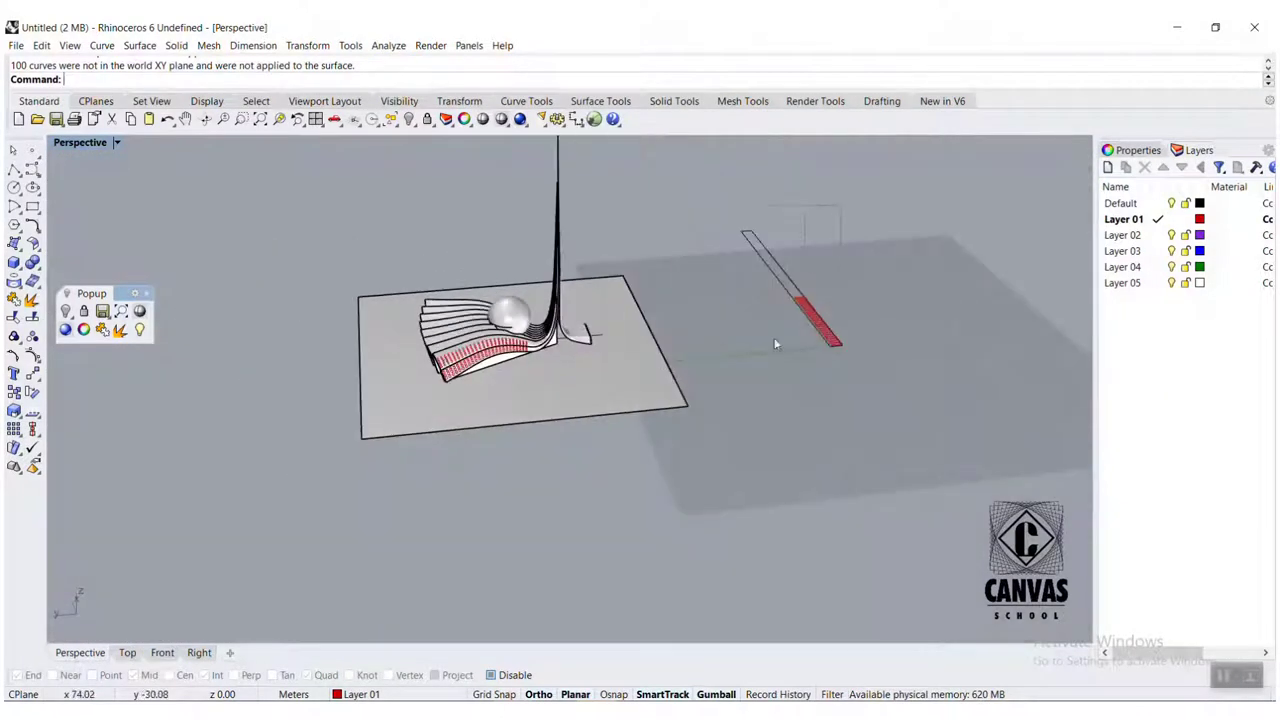
click(754, 385)
key(Delete)
scroll(407, 363, up, 1)
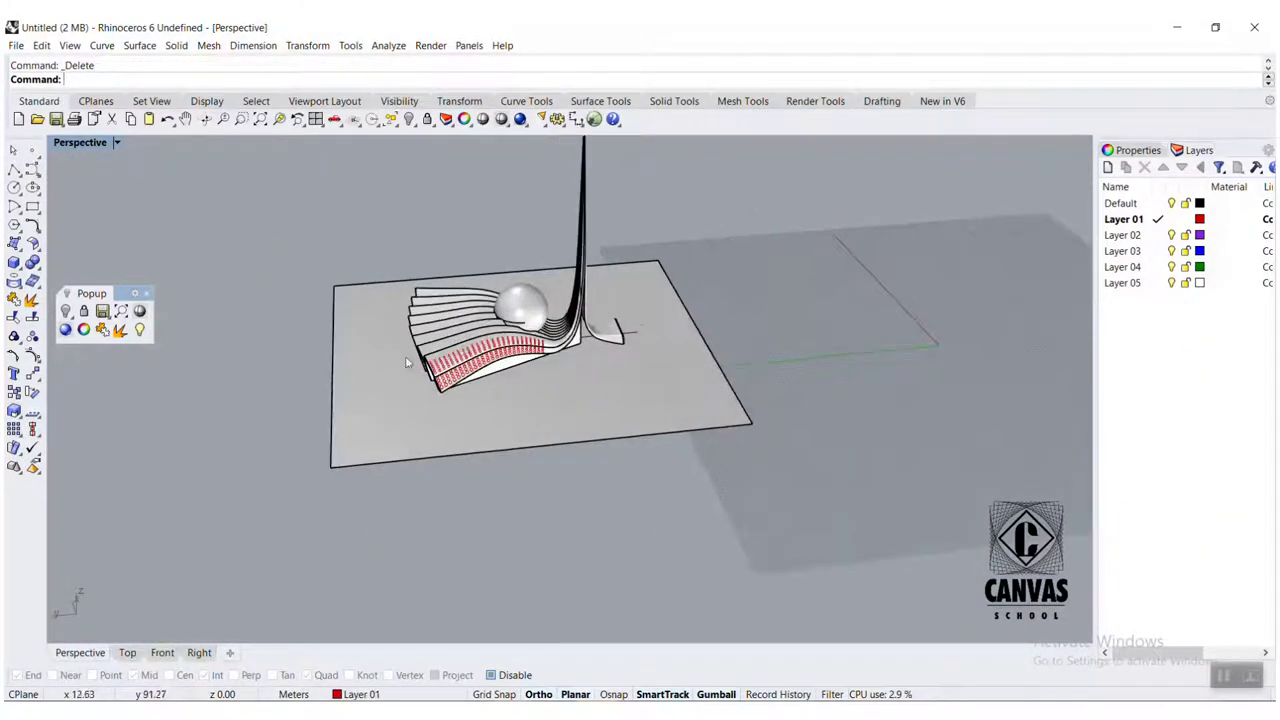
scroll(407, 363, up, 2)
click(499, 341)
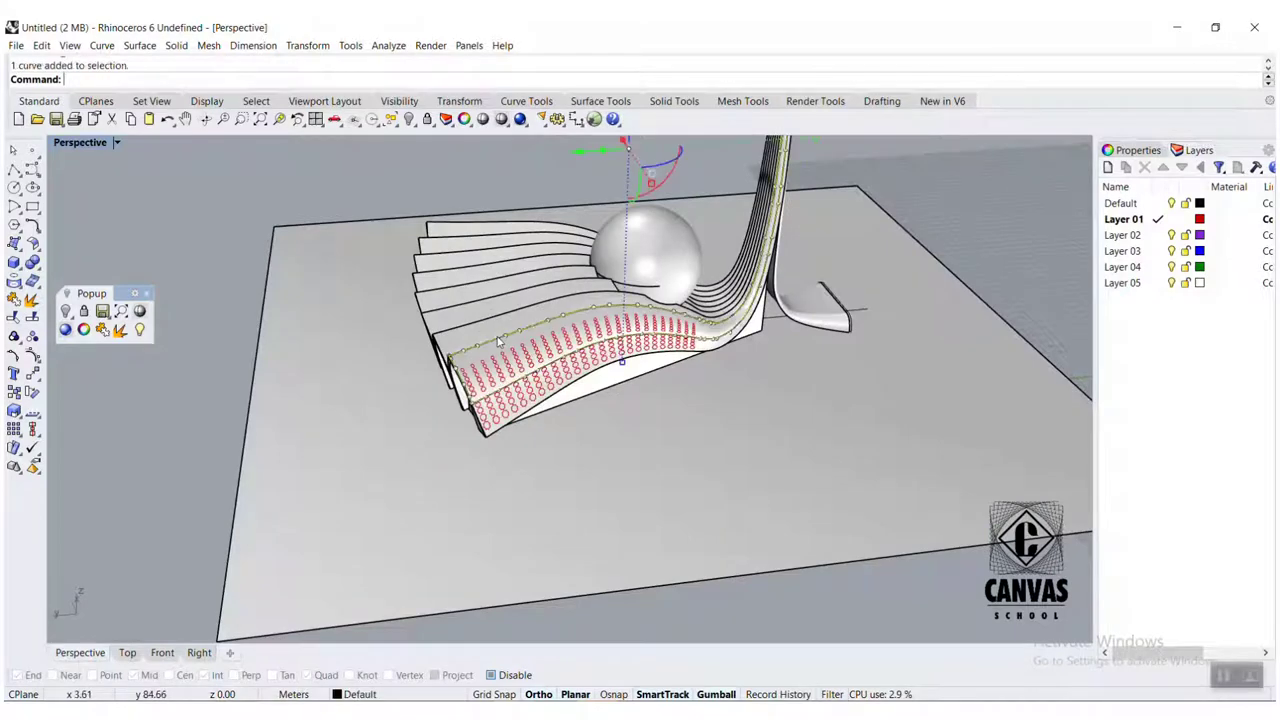
scroll(499, 341, up, 1)
click(477, 331)
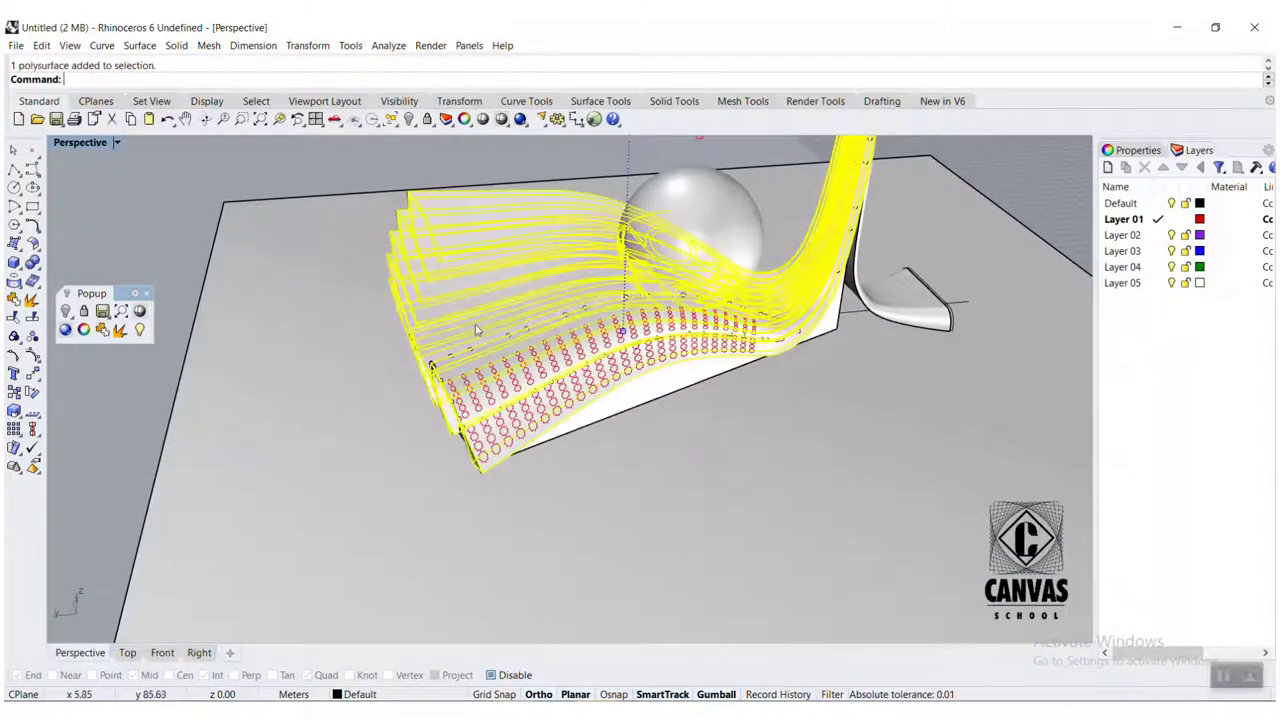
key(Delete)
key(ctrl+z)
scroll(480, 332, down, 3)
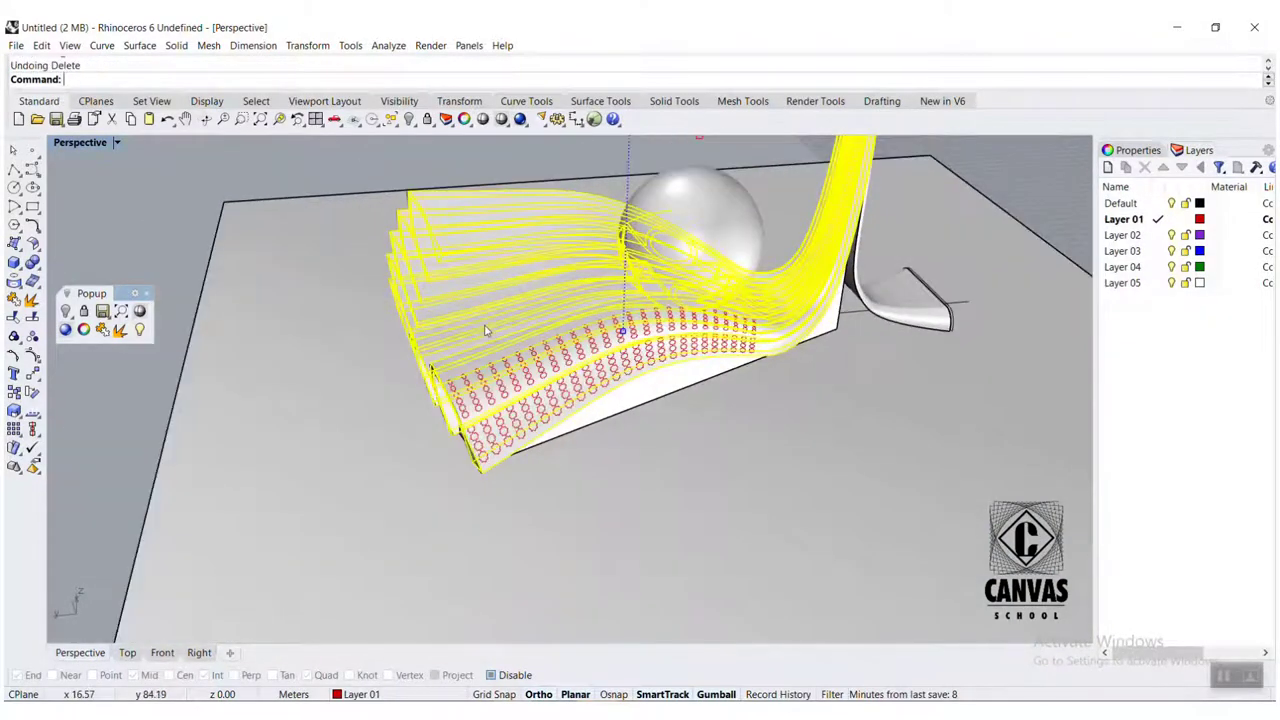
key(Escape)
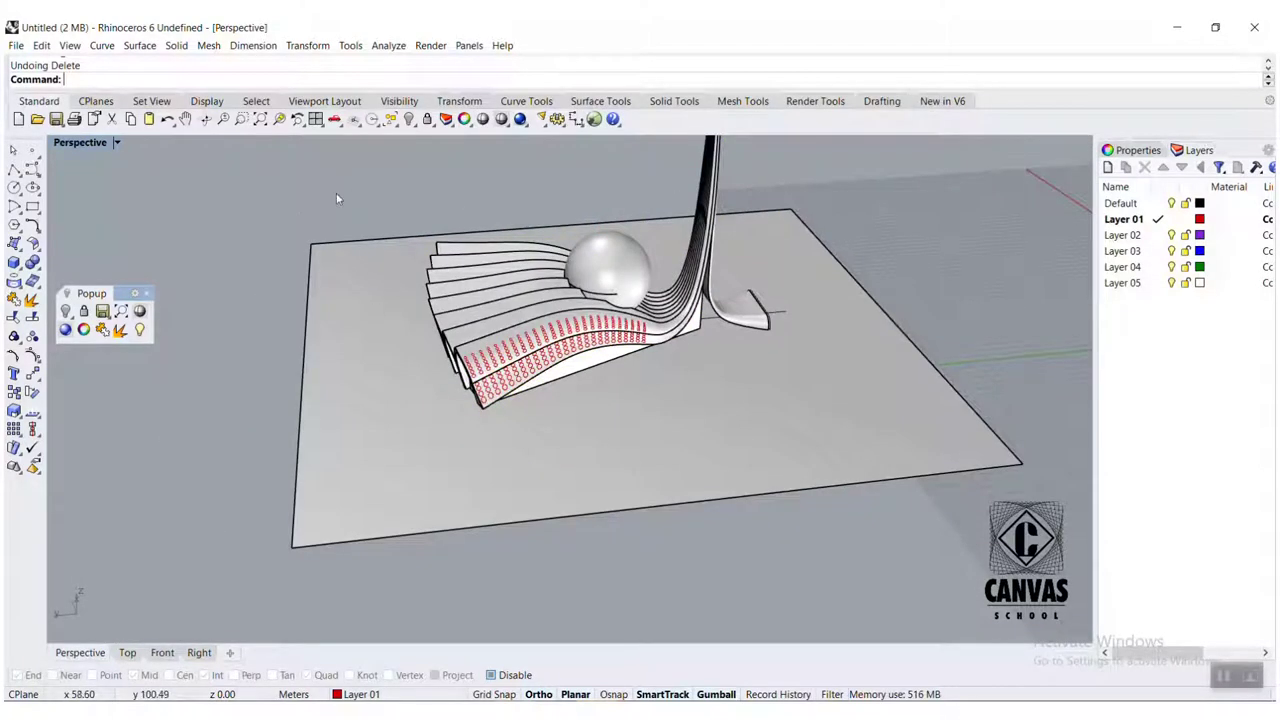
Step: Select all objects on Layer 01 and group the mapped star curves
scroll(367, 198, up, 2)
text(SE)
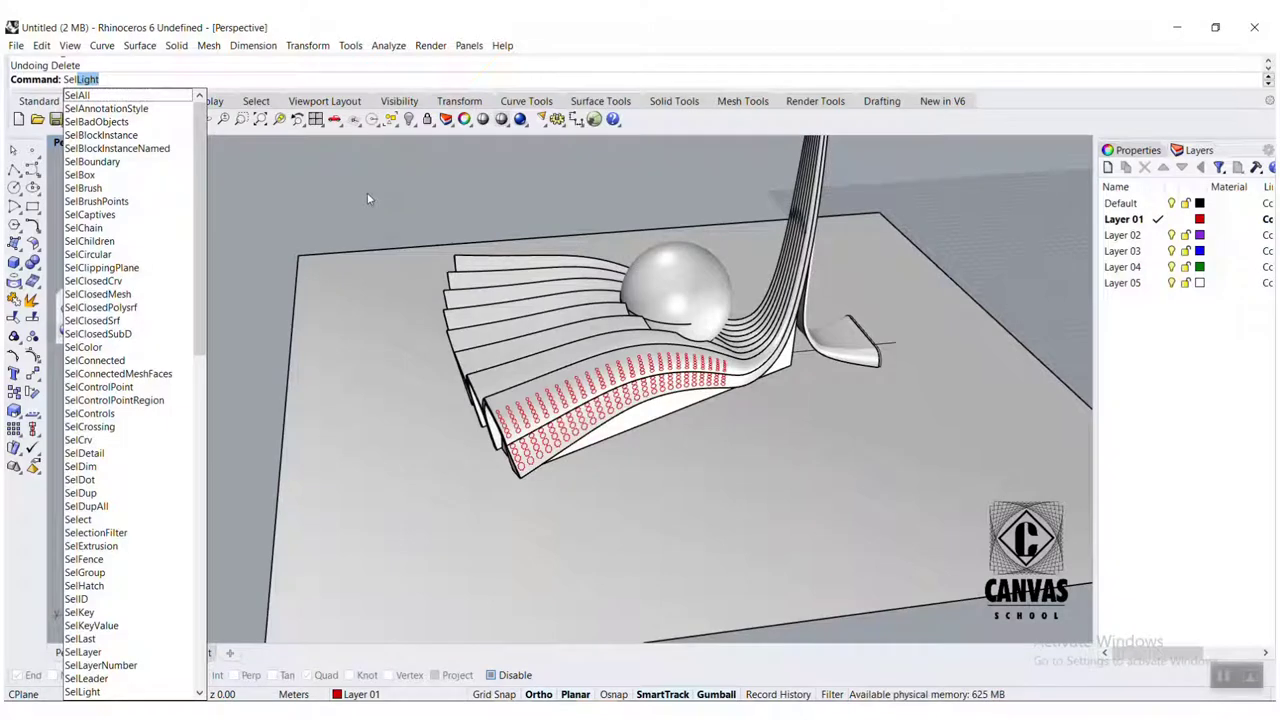
key(Escape)
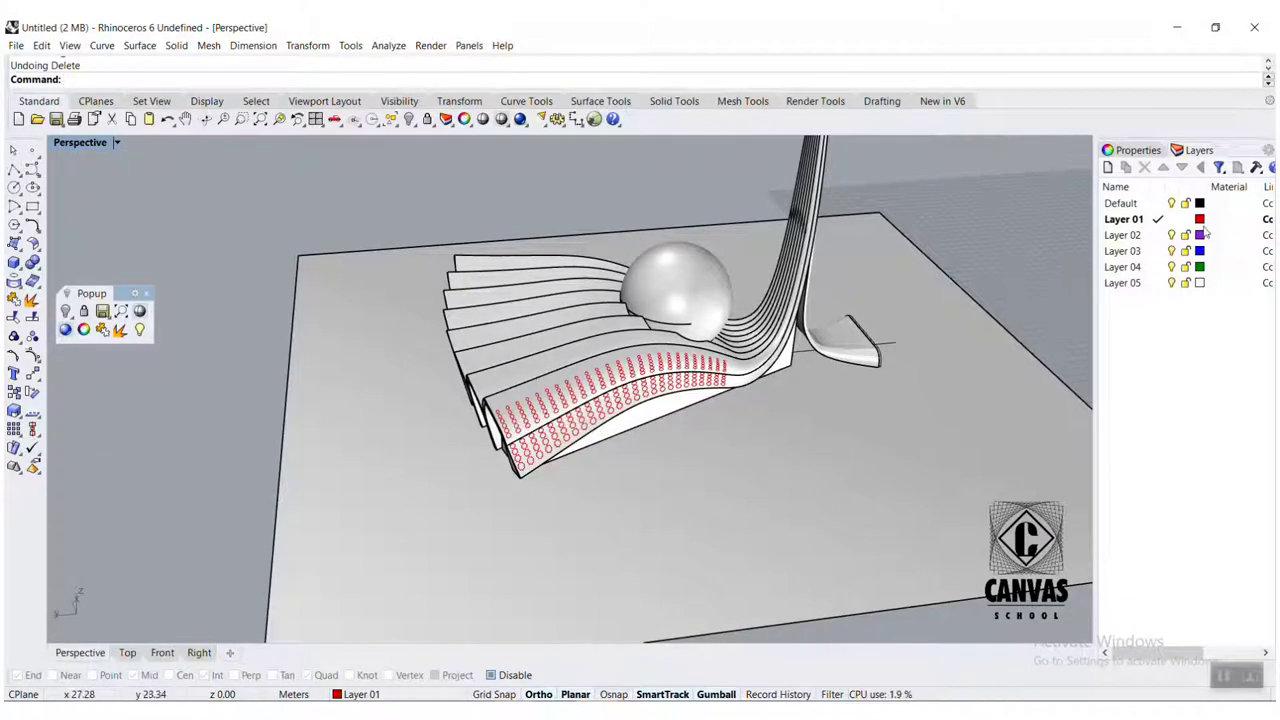
right_click(1207, 219)
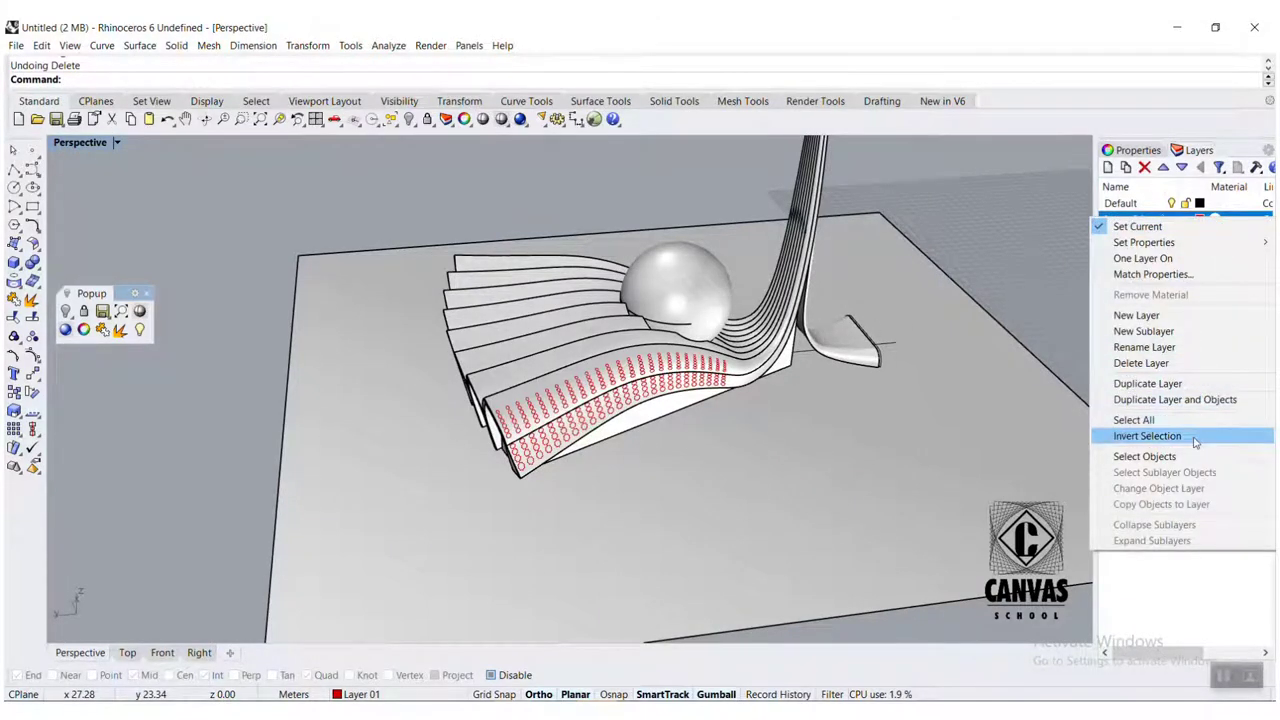
click(1147, 436)
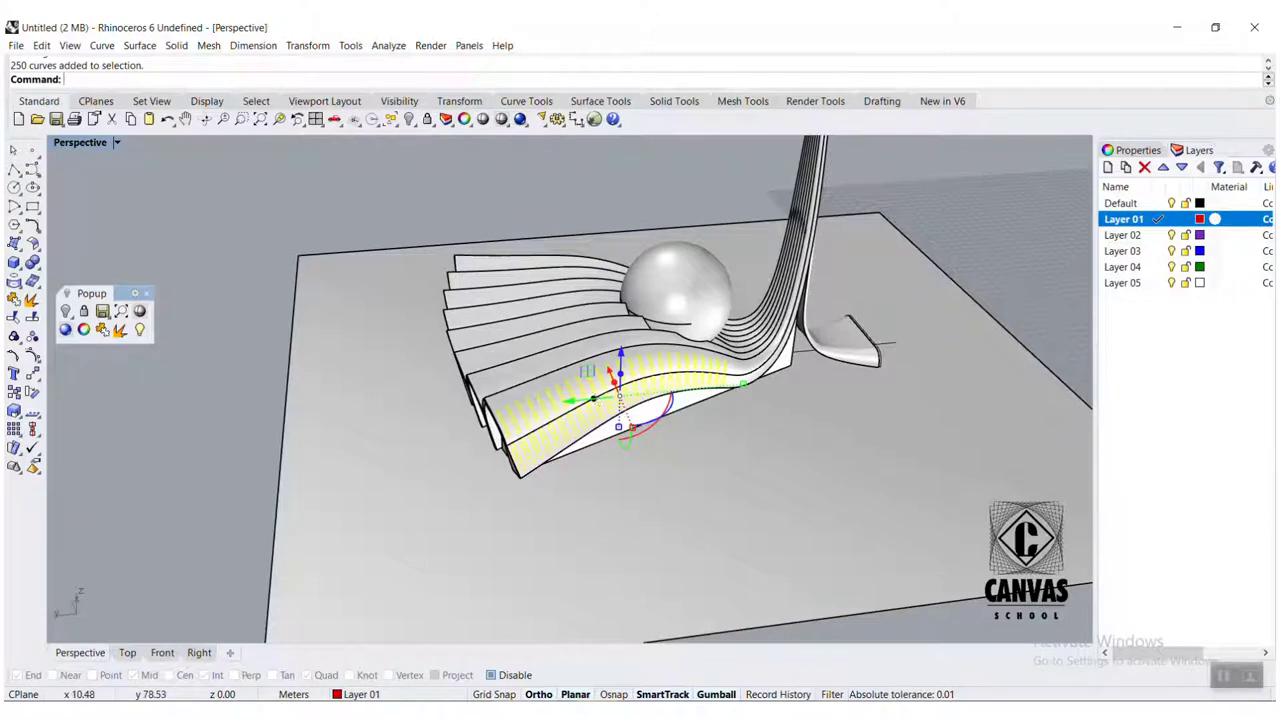
text(group)
key(Return)
key(Escape)
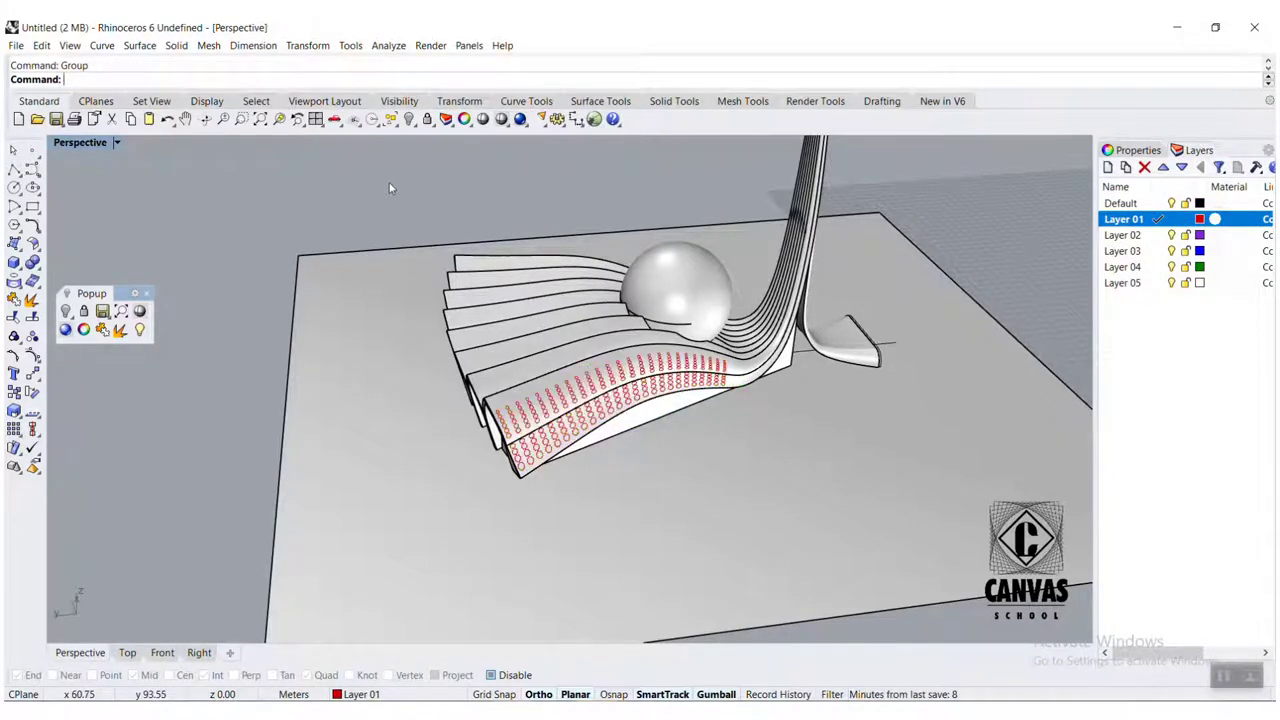
Step: Select all curves with SelCrv, exclude the star group from the selection, and delete the remaining curves
text(Sel)
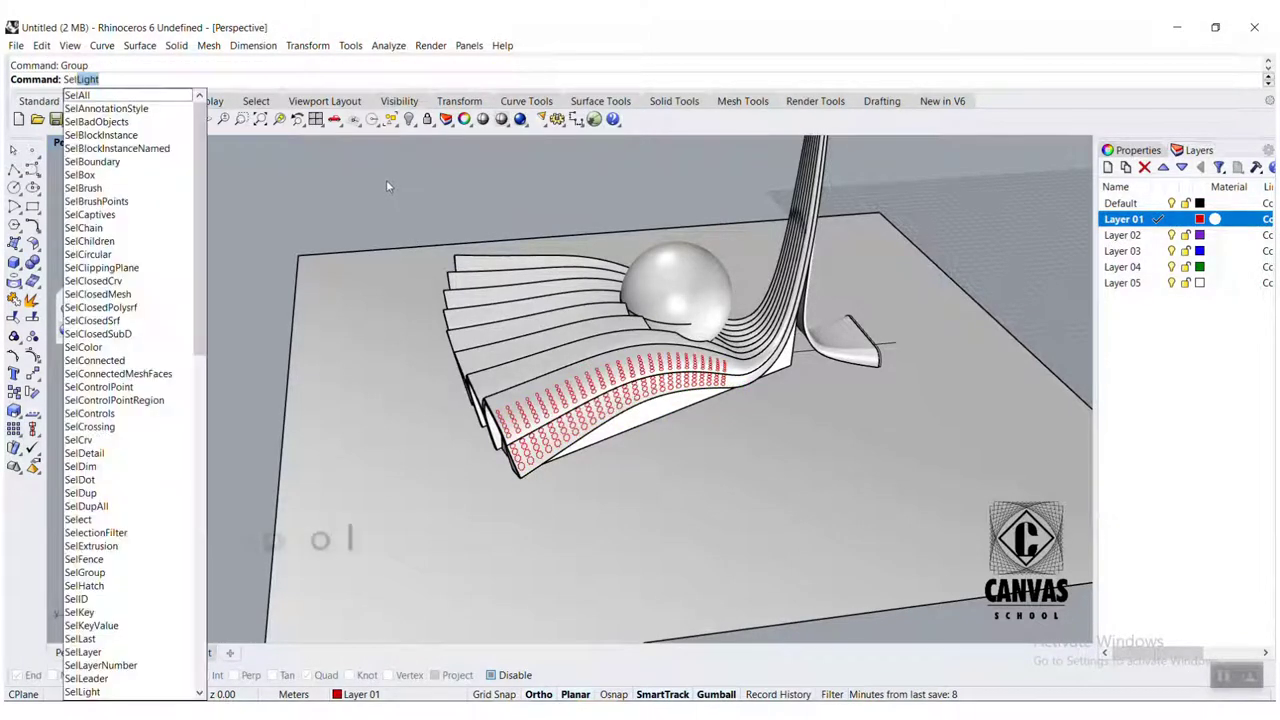
text(crv)
key(Return)
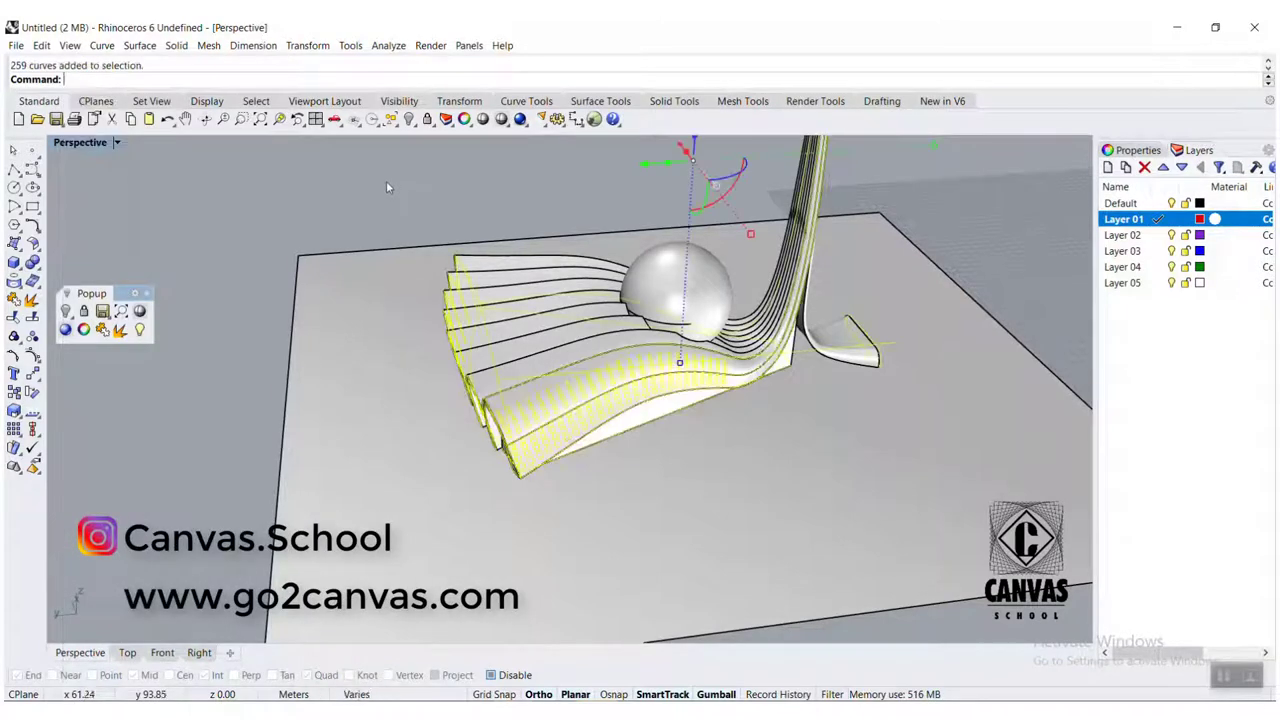
right_drag(386, 180, 410, 253)
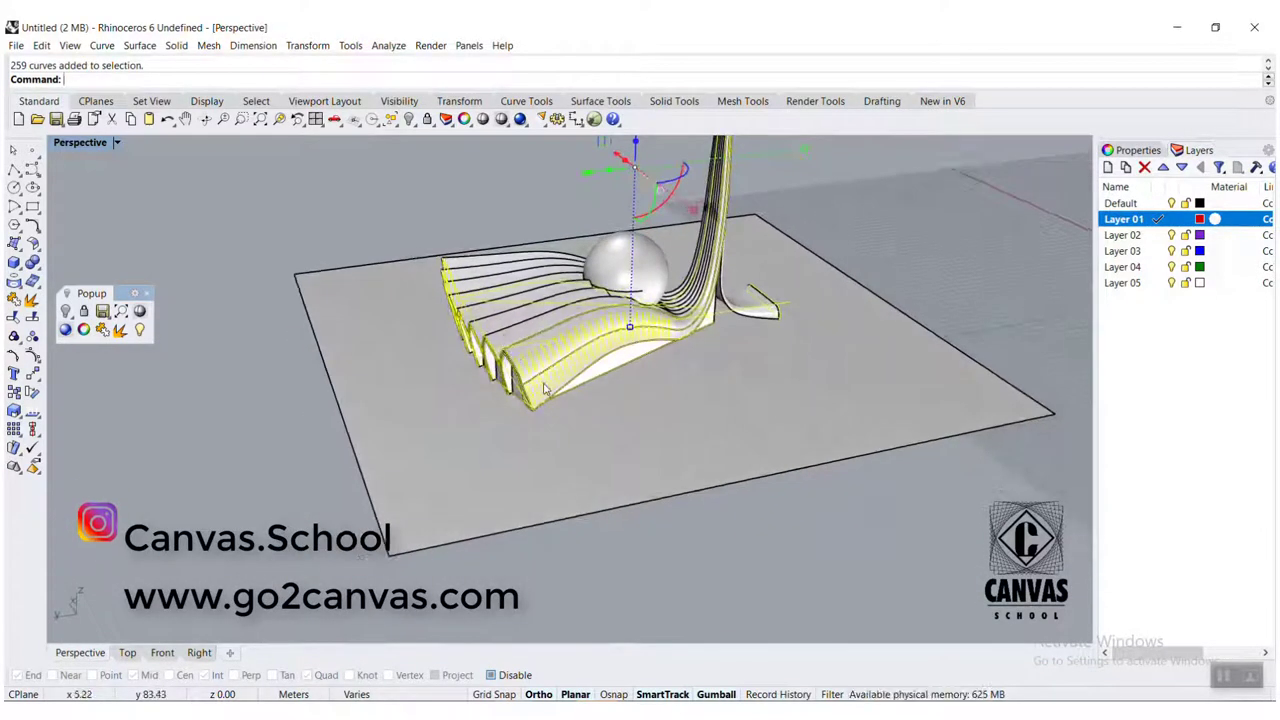
key(Delete)
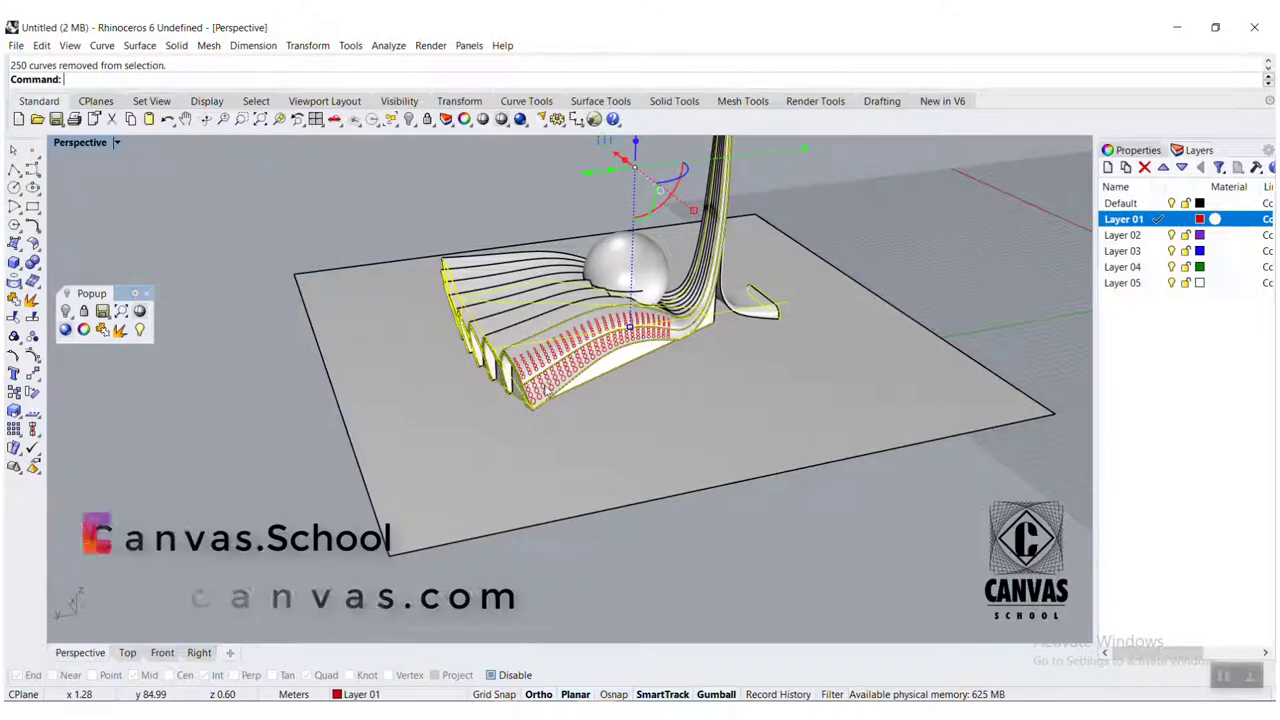
scroll(480, 423, down, 3)
right_drag(480, 423, 475, 414)
scroll(477, 412, up, 3)
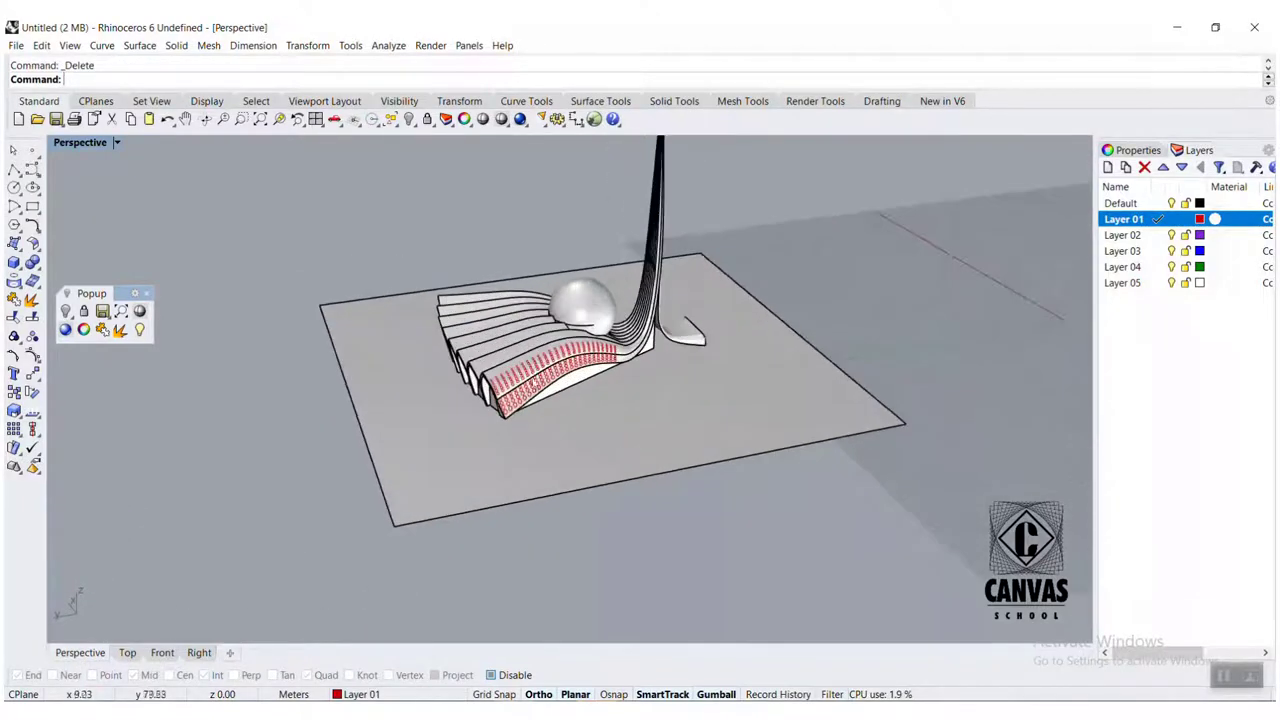
Step: Split the canopy polysurface using the grouped star curves as cutting objects
scroll(537, 352, up, 3)
scroll(537, 352, up, 4)
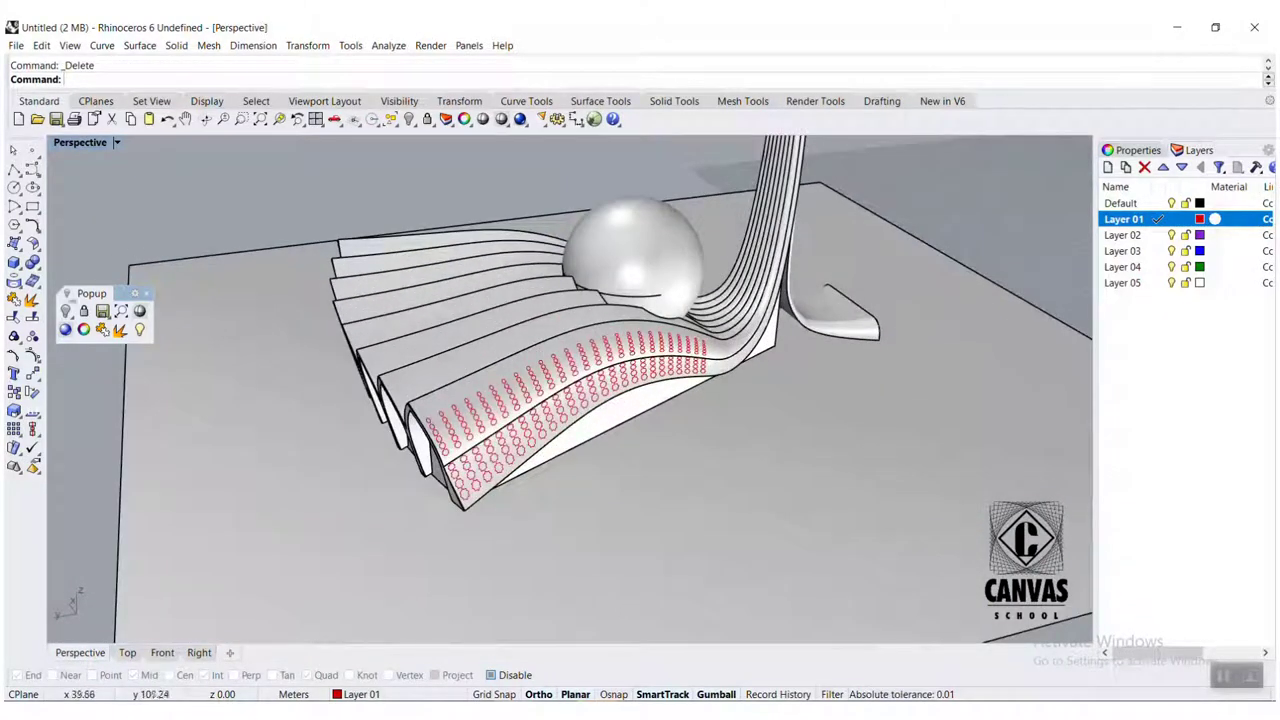
click(34, 318)
click(391, 323)
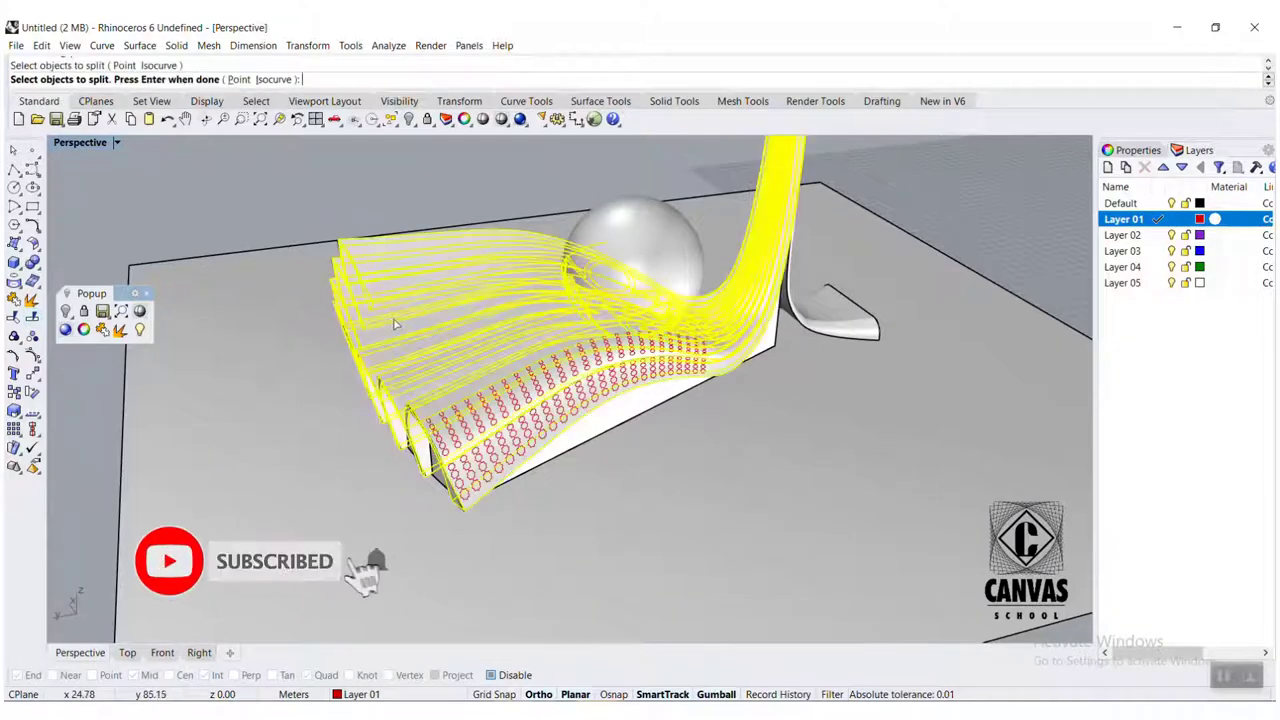
key(Return)
key(Return)
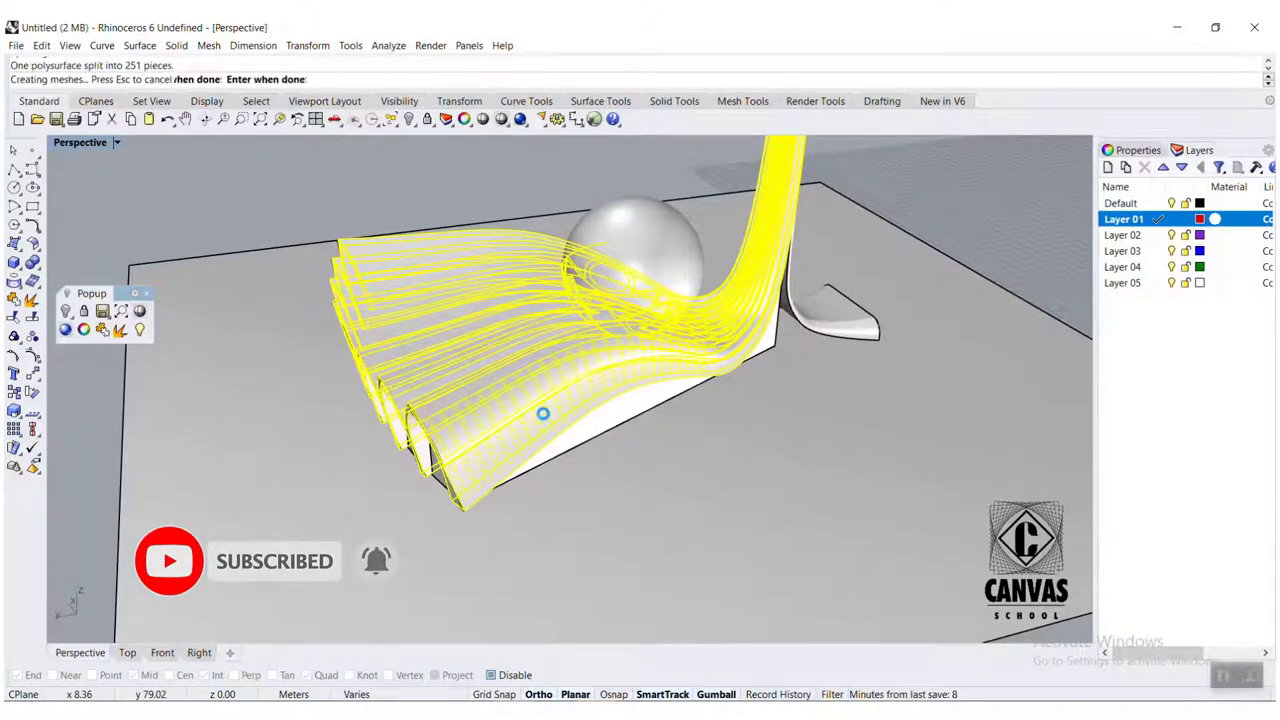
scroll(546, 419, up, 5)
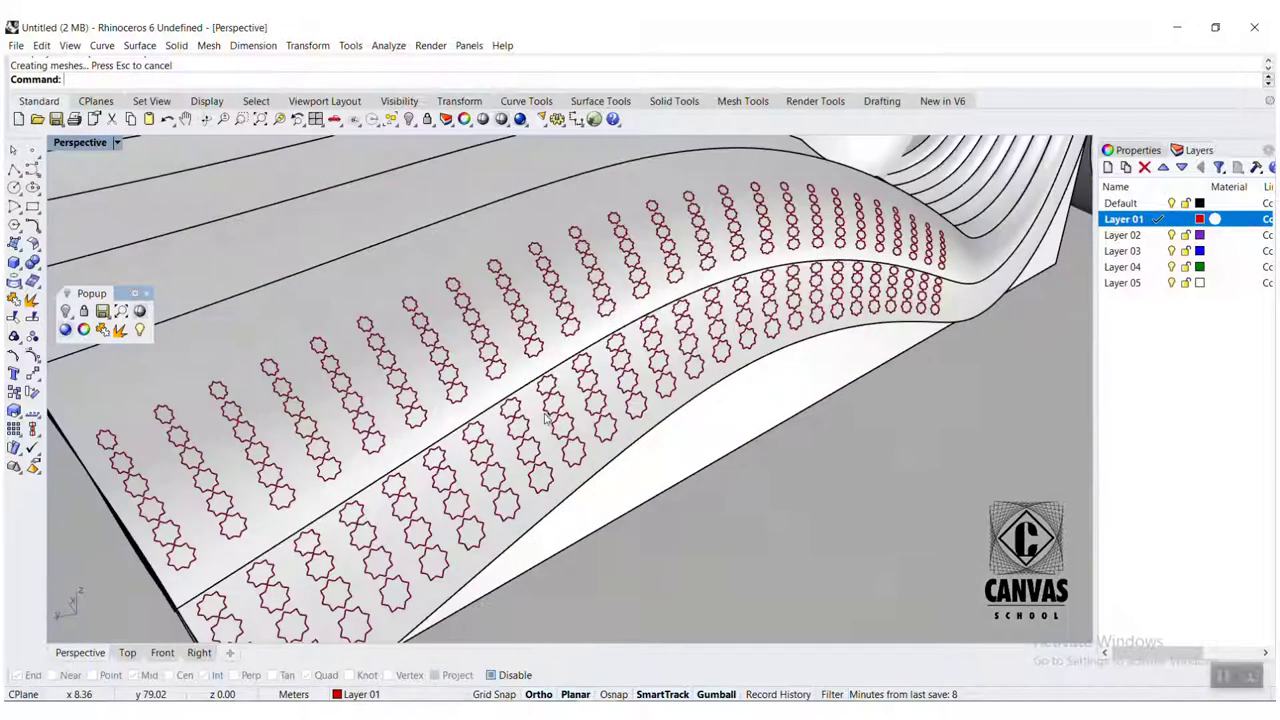
Step: Delete the red star curve group, Group01, leaving the split star surfaces on the canopy
scroll(551, 410, up, 3)
scroll(556, 410, down, 8)
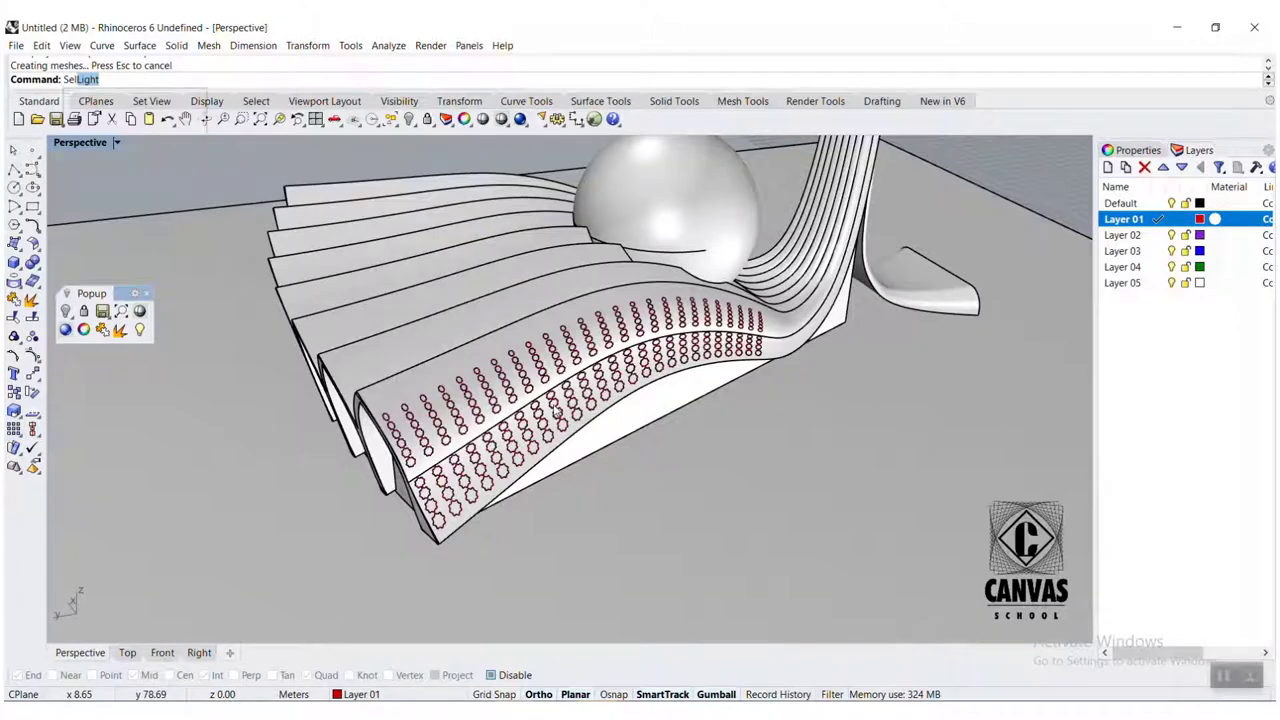
key(Escape)
click(557, 413)
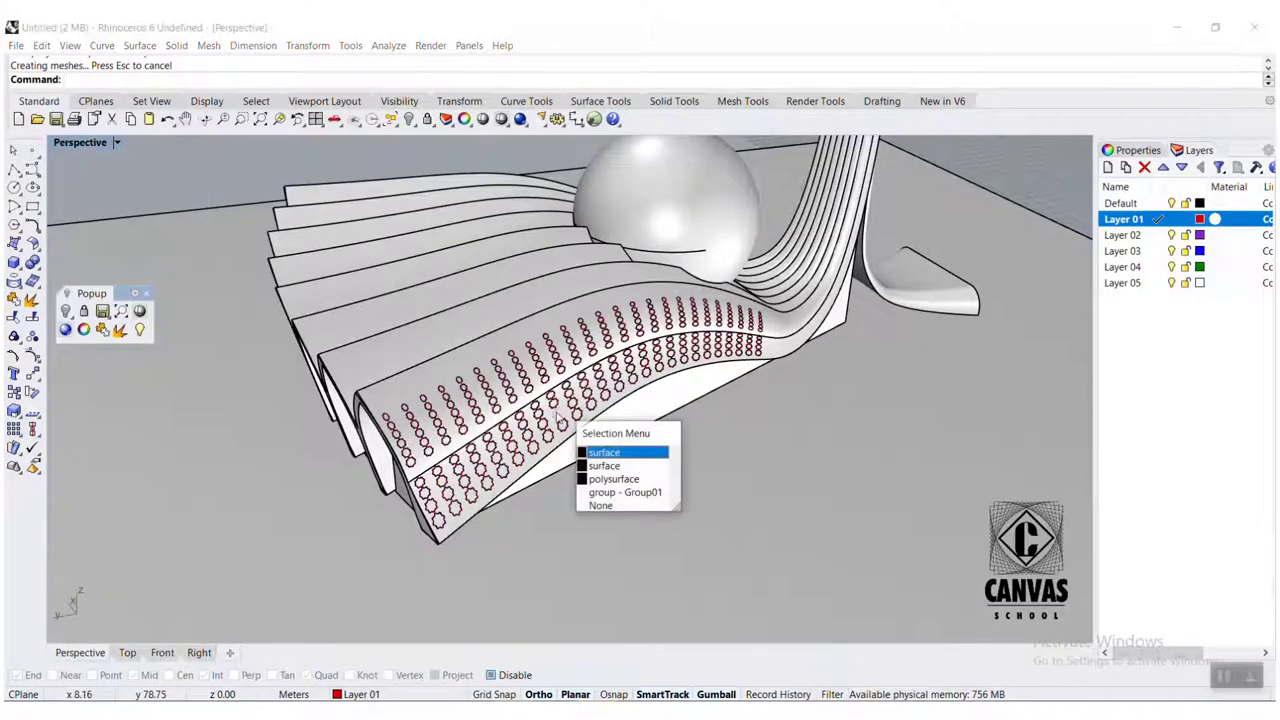
click(600, 493)
key(Delete)
scroll(486, 422, up, 2)
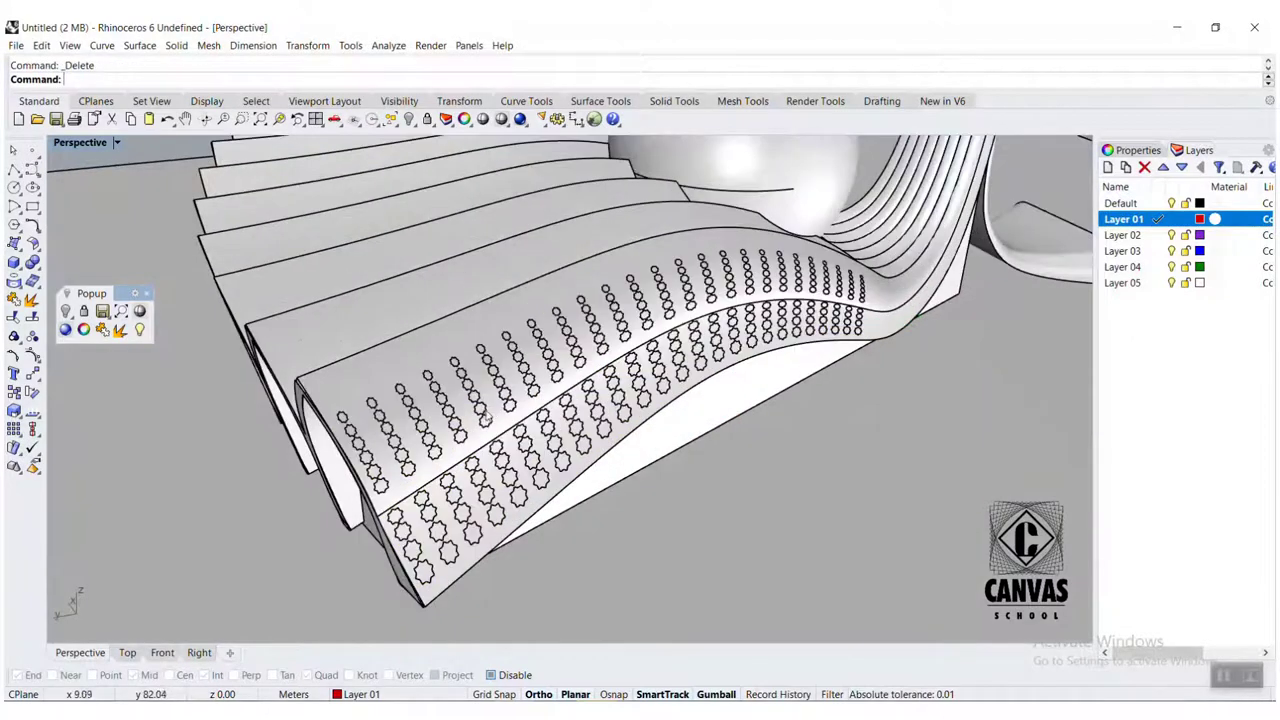
click(484, 414)
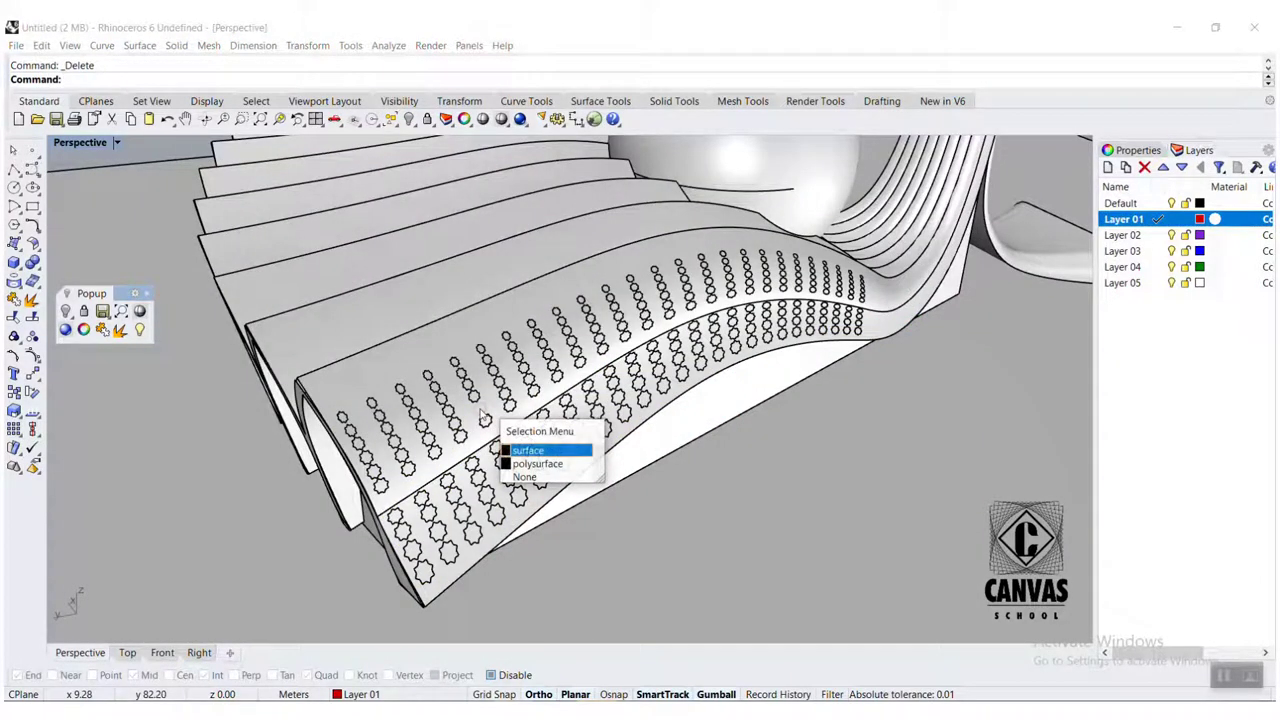
click(514, 477)
scroll(478, 388, down, 10)
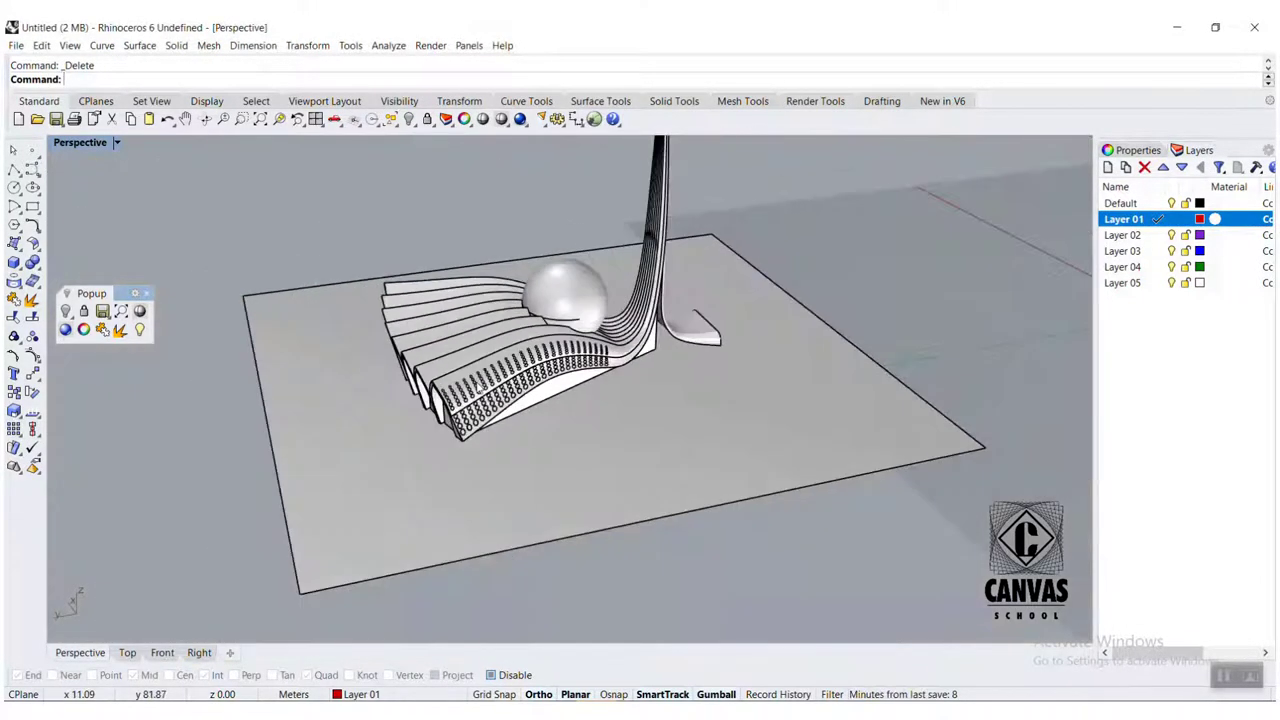